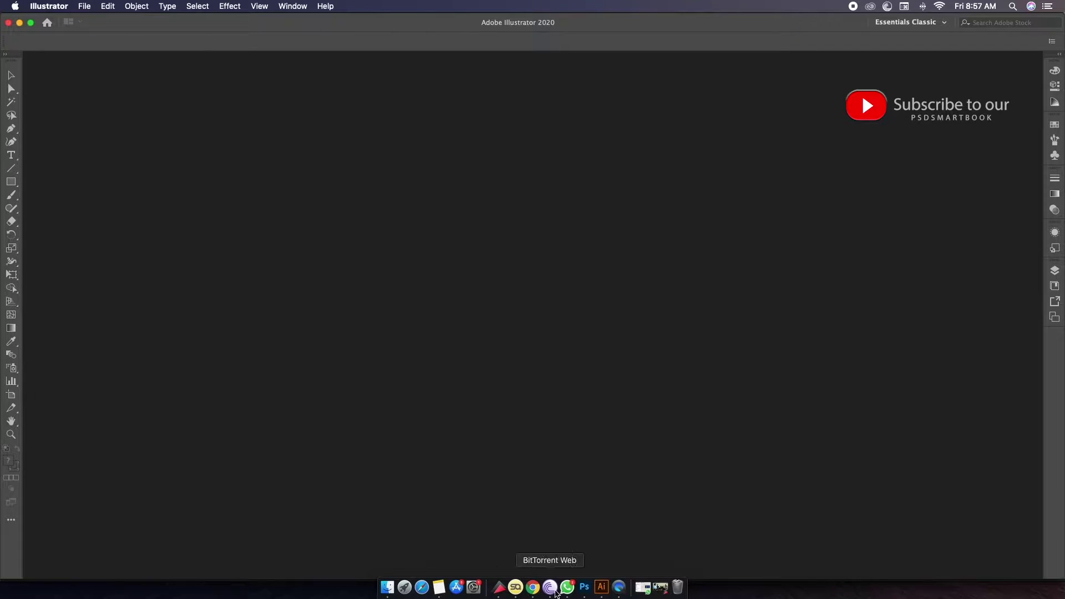
- Switch from Illustrator to Photoshop 2020 using the Ps icon in the Dock
left_click(584, 588)
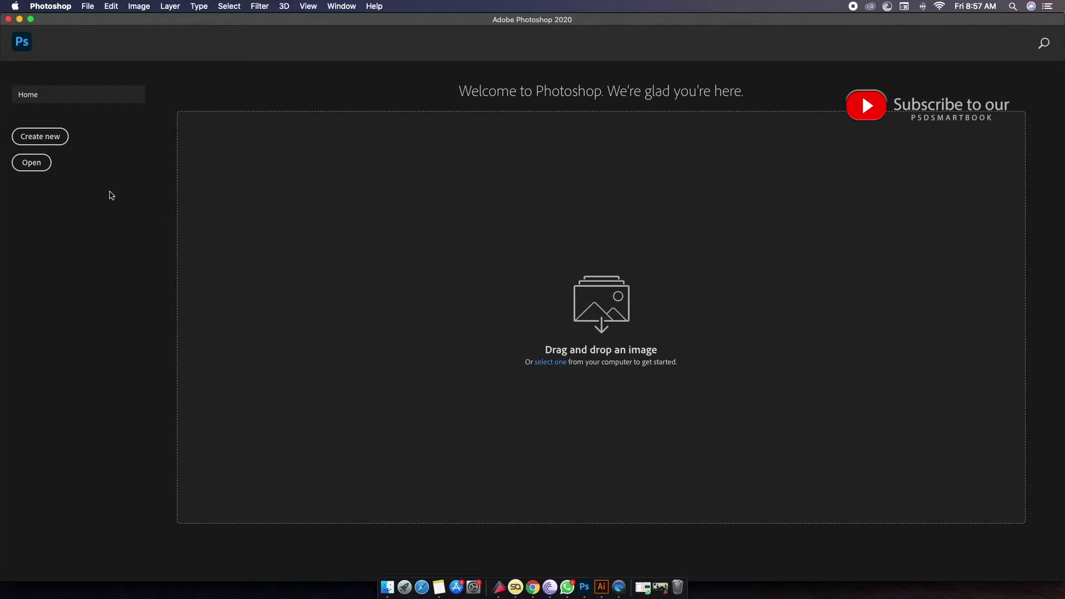
- Create a new 1024 × 1024 px RGB document at 300 pixels/inch
left_click(56, 141)
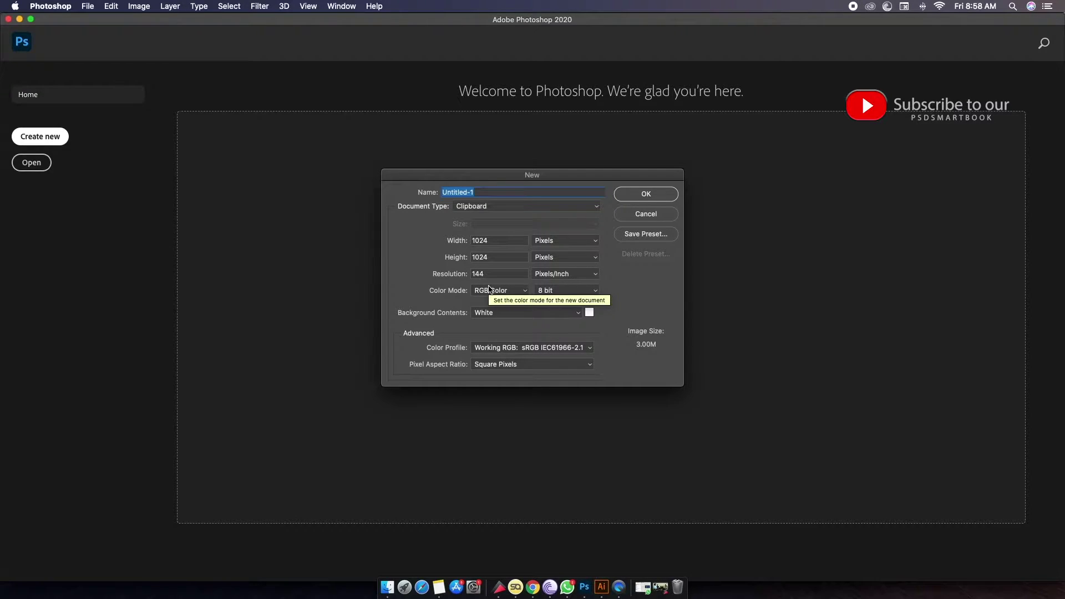
left_click(475, 273)
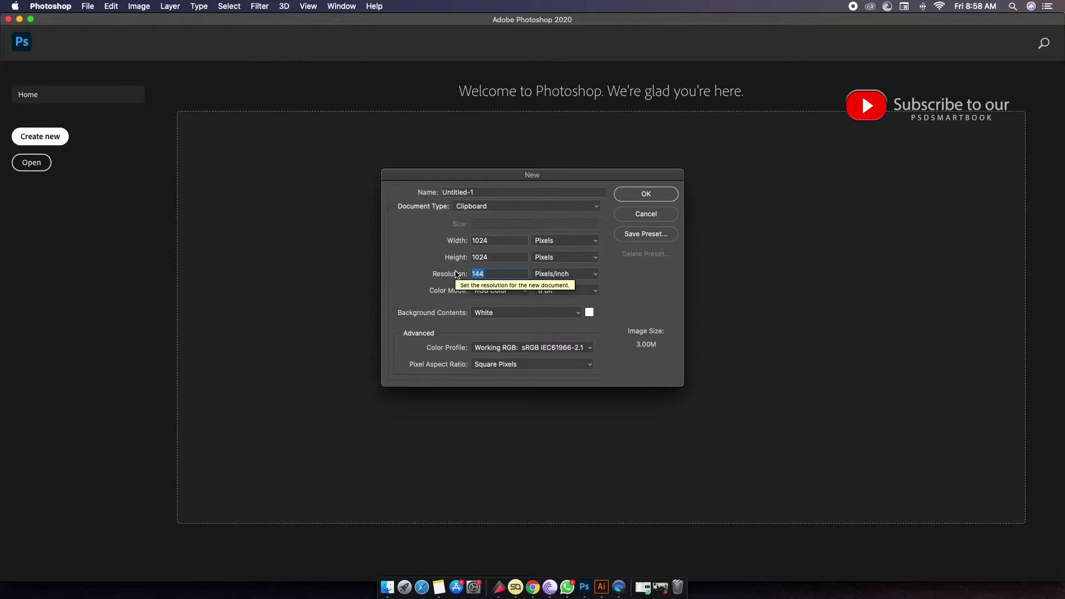
type("300")
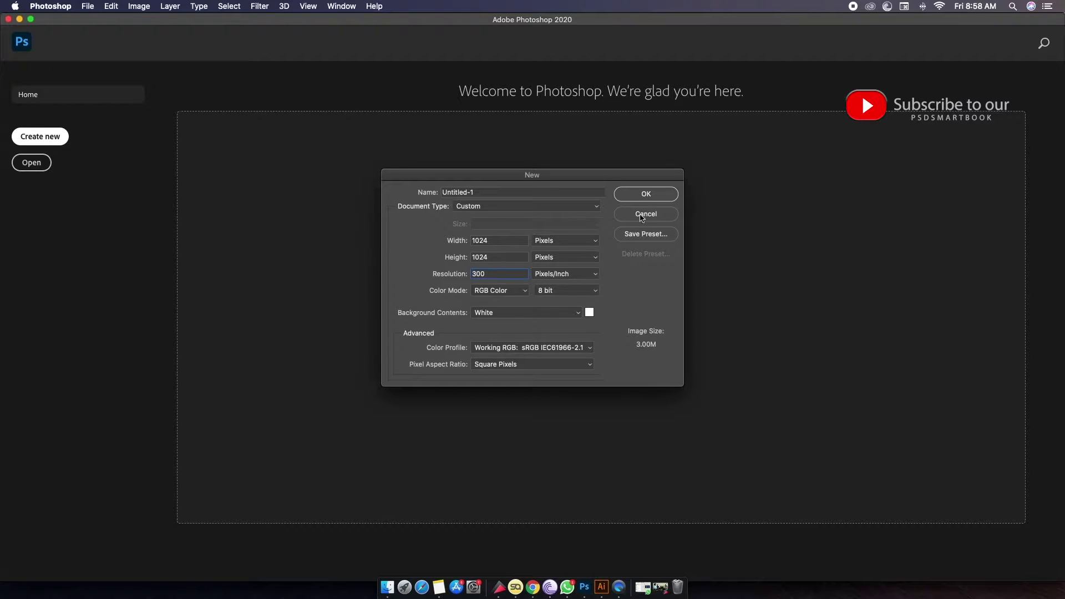
left_click(646, 197)
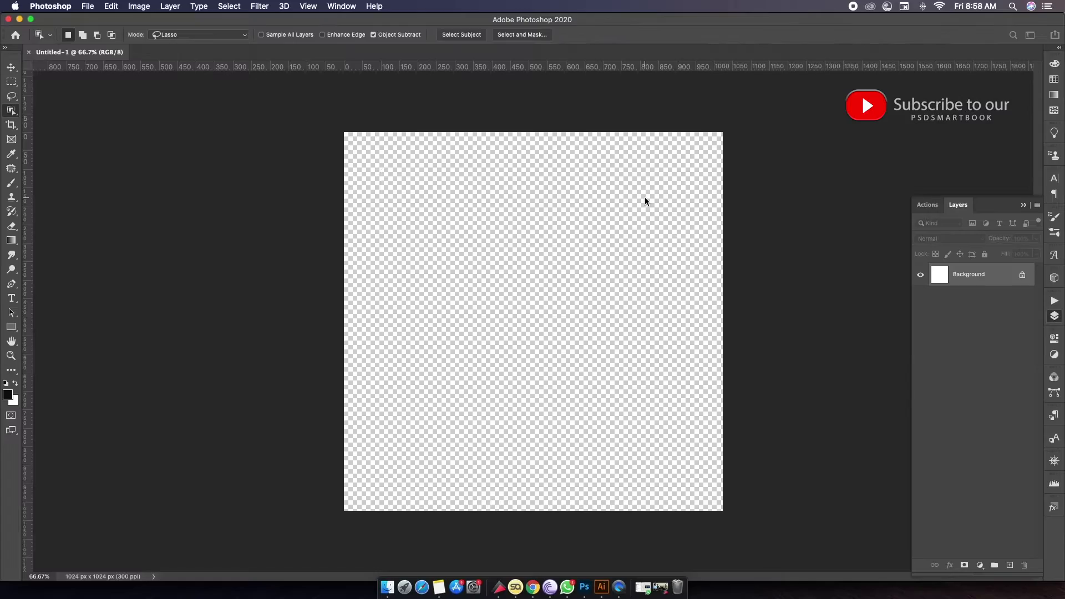
- Draw a rounded rectangle just left of the canvas centre
right_click(11, 328)
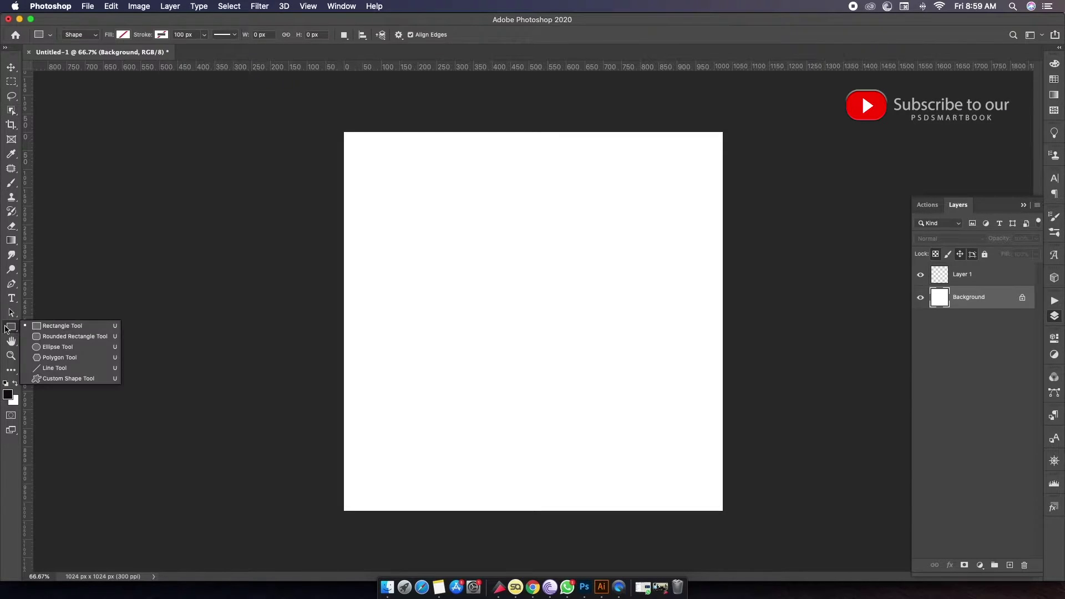
left_click(41, 337)
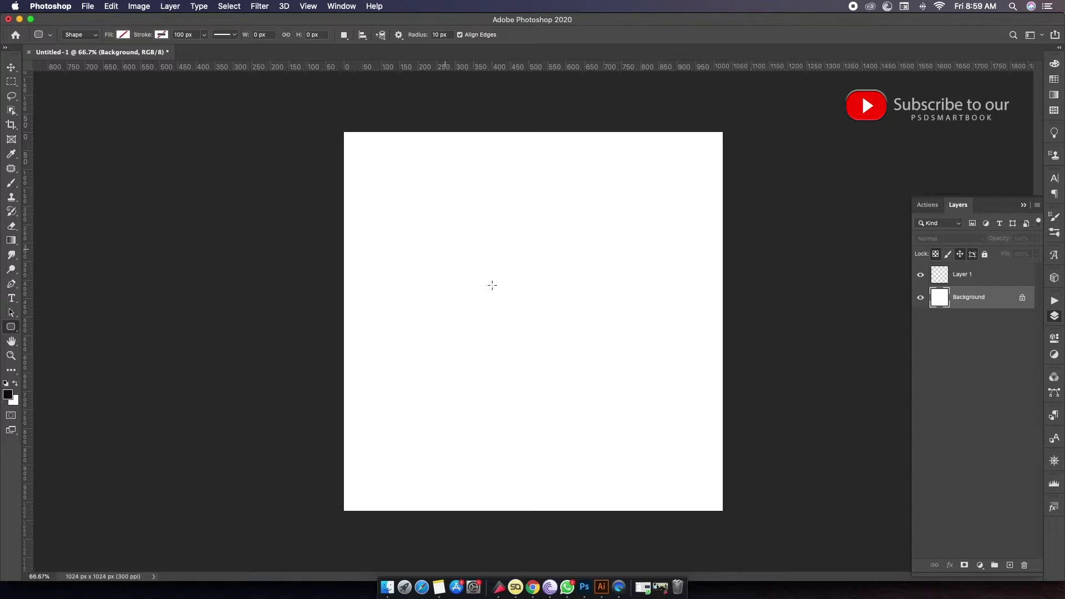
left_click_drag(445, 250, 530, 312)
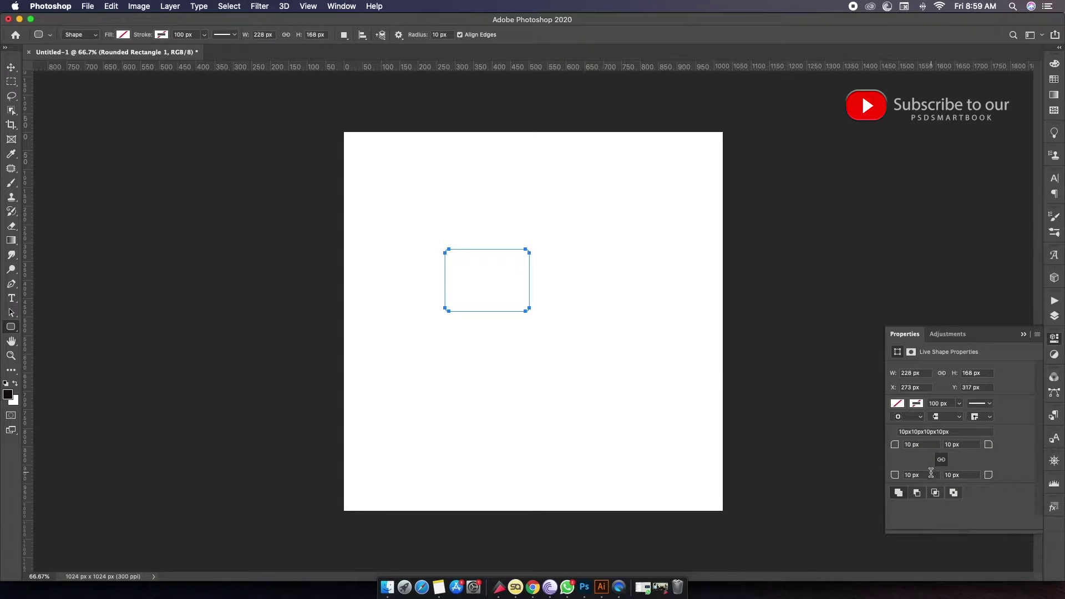
- Set all four corner radii of the rectangle to 50 px
left_click(910, 475)
type("5")
double_click(910, 445)
type("50")
key("Return")
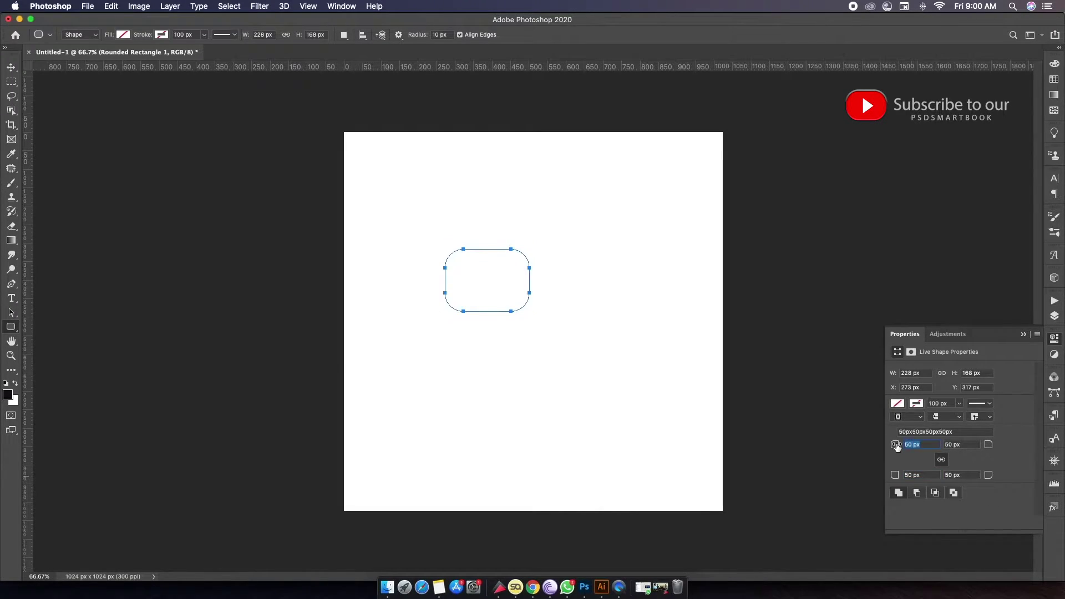
type("50")
- Fill the rounded rectangle with red and move it down to X 273, Y 428 px
left_click(125, 35)
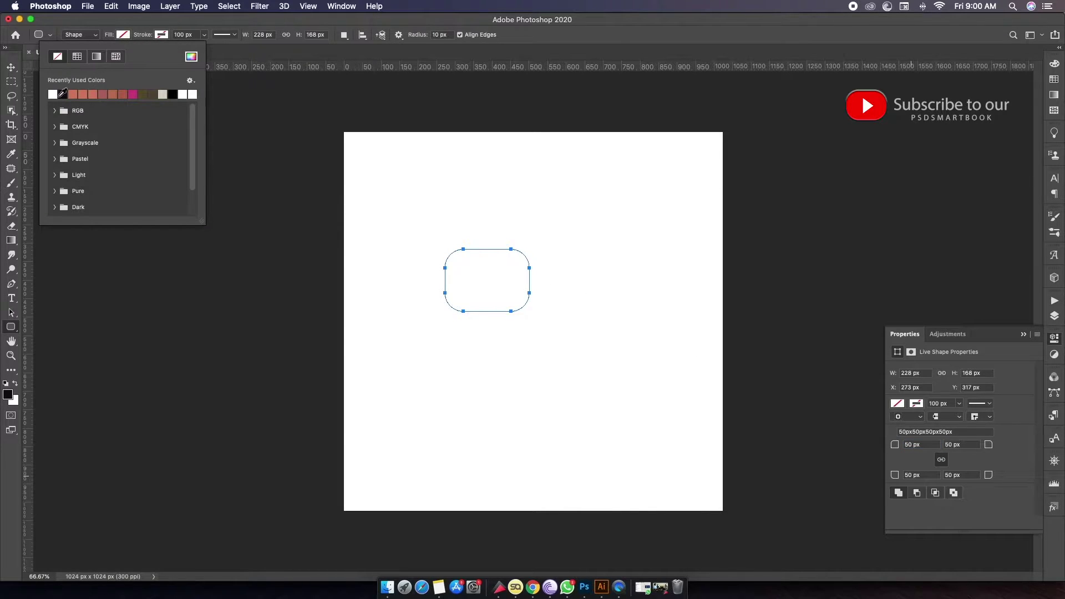
left_click(8, 395)
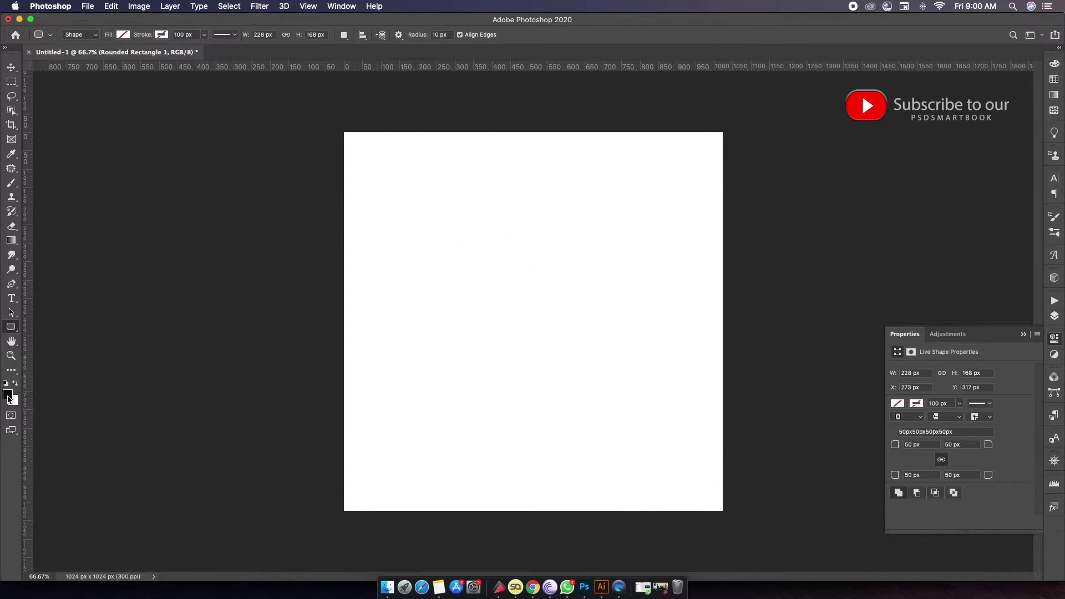
left_click(762, 283)
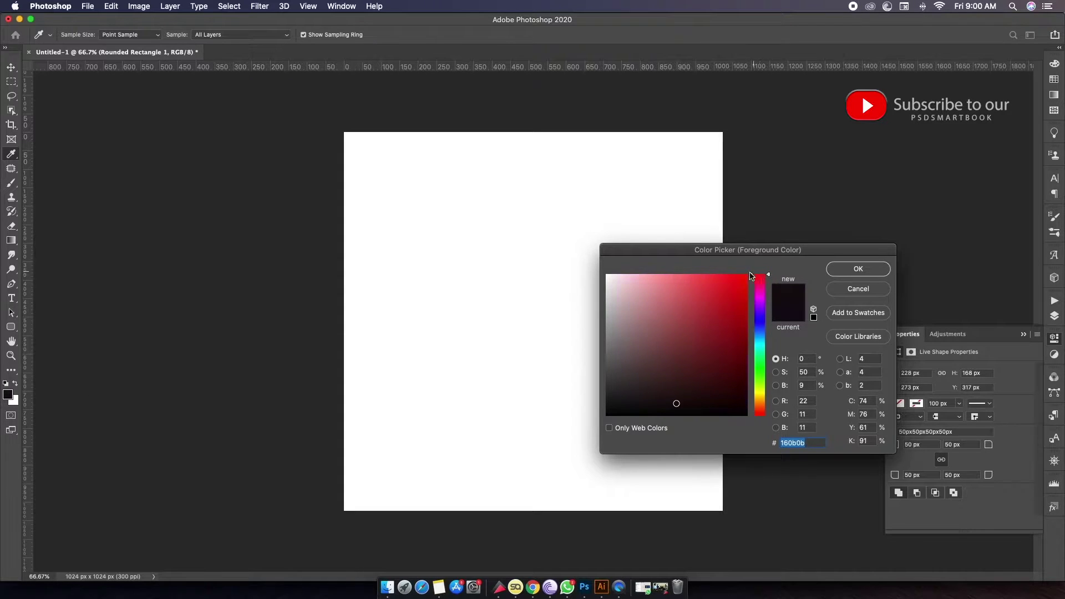
left_click(852, 268)
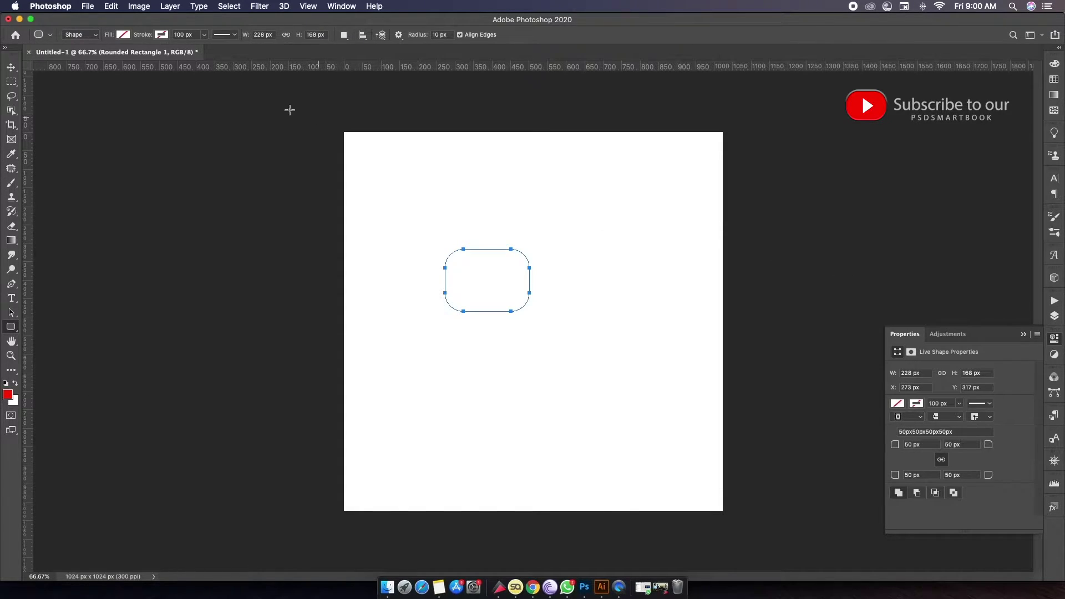
left_click(122, 35)
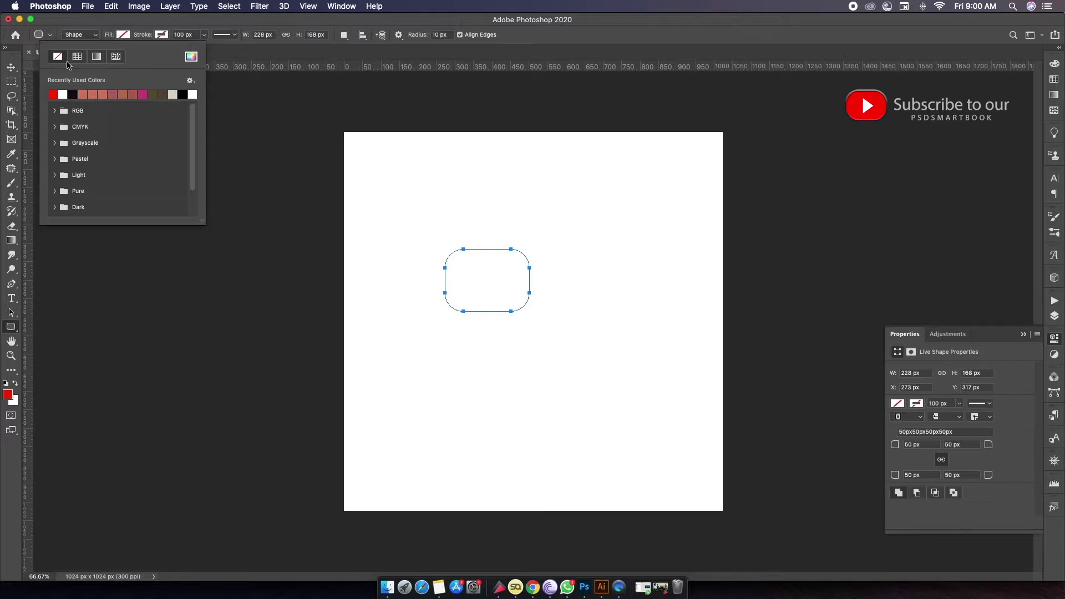
left_click(56, 91)
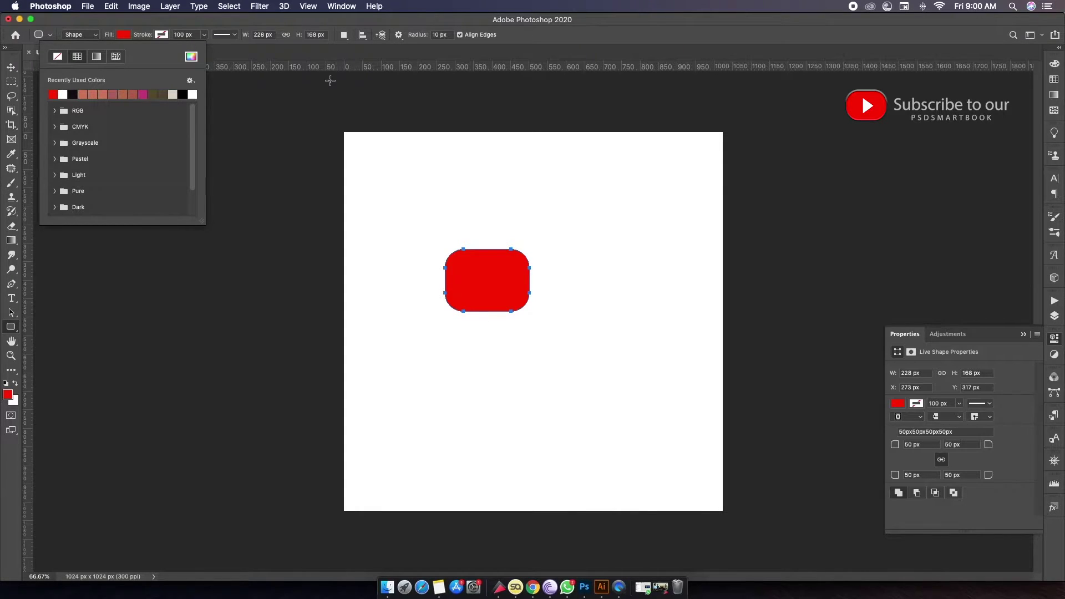
left_click(262, 52)
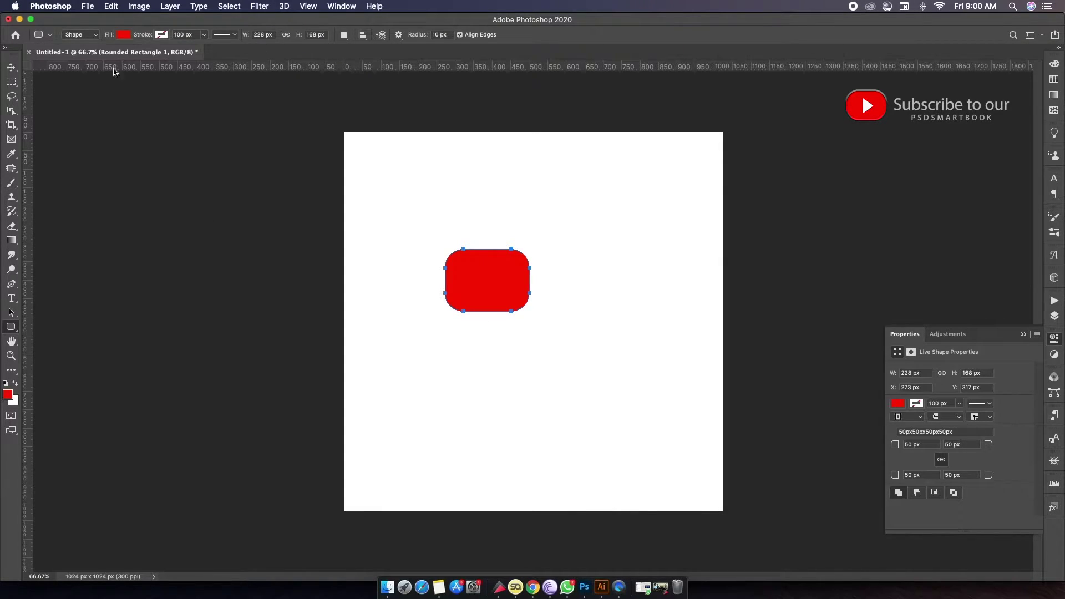
left_click(11, 67)
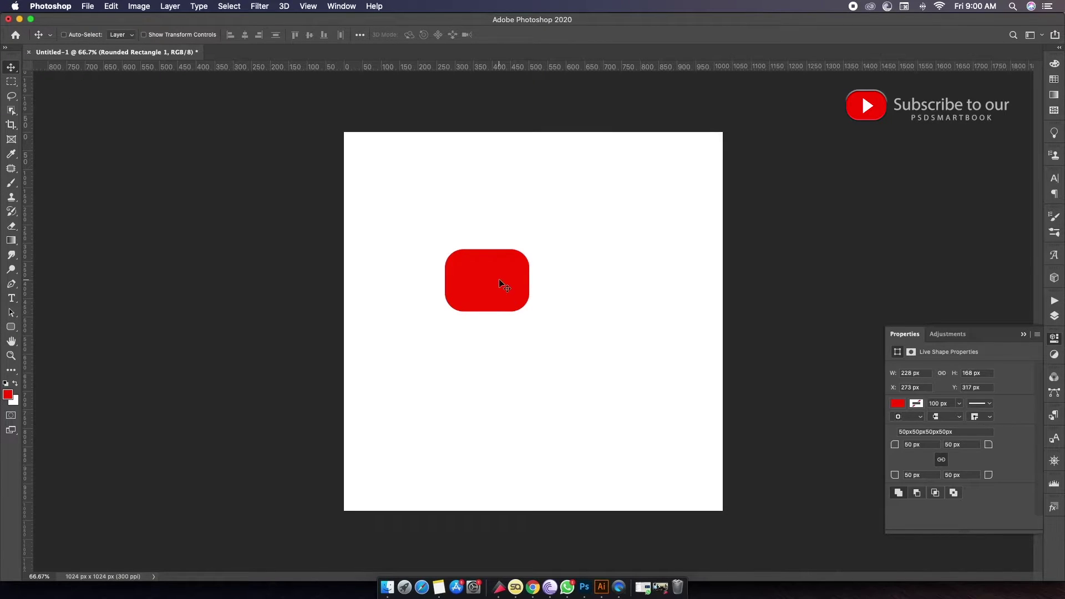
left_click_drag(498, 279, 499, 320)
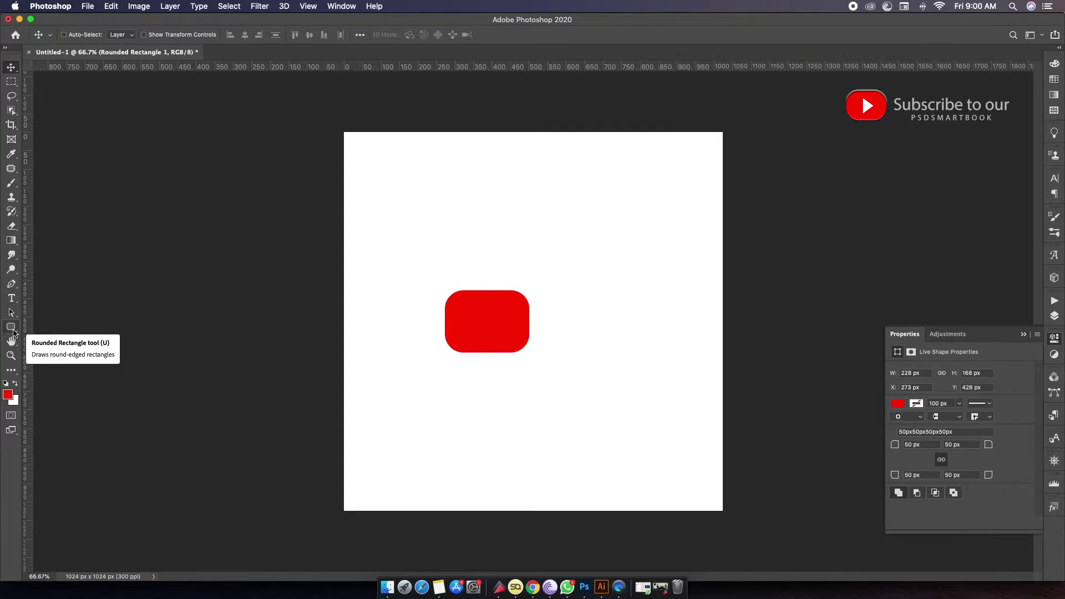
- Draw a small right-pointing triangle from the arrows-Shapes4FREE custom shape set
left_click(13, 333)
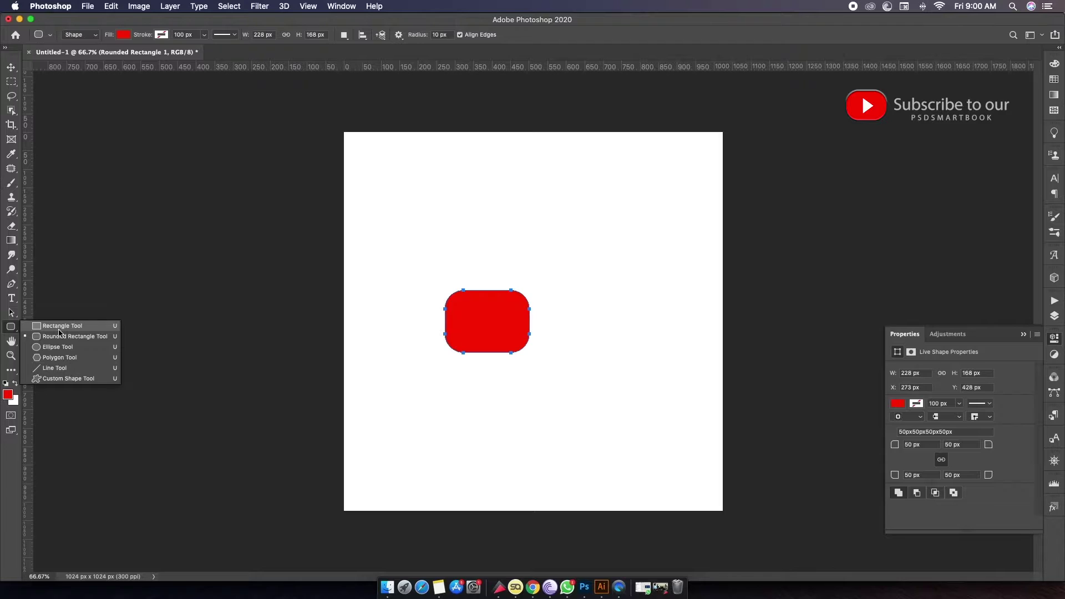
left_click(68, 379)
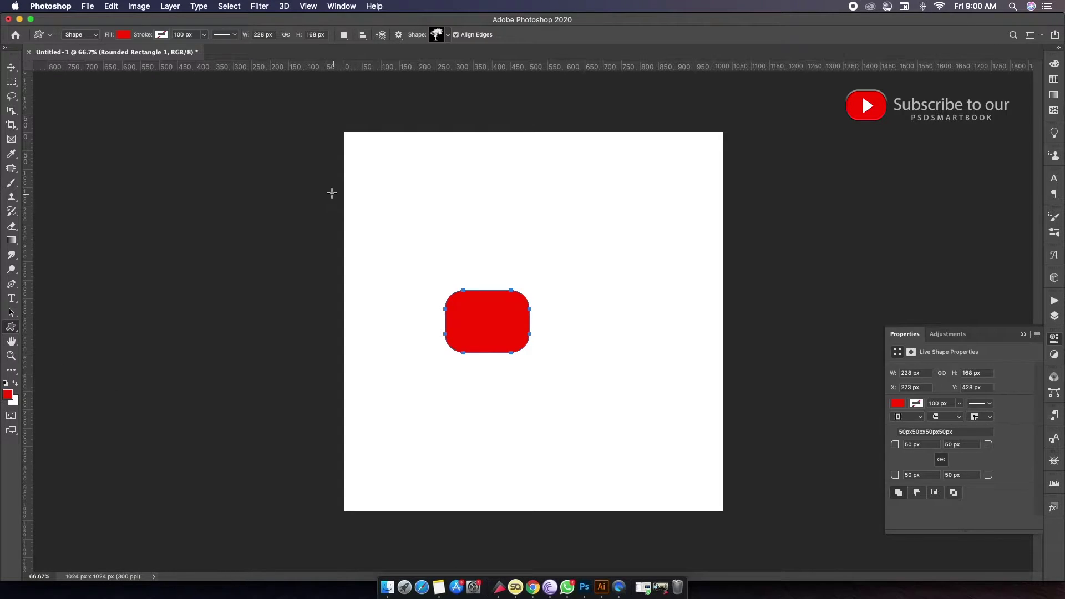
left_click(447, 35)
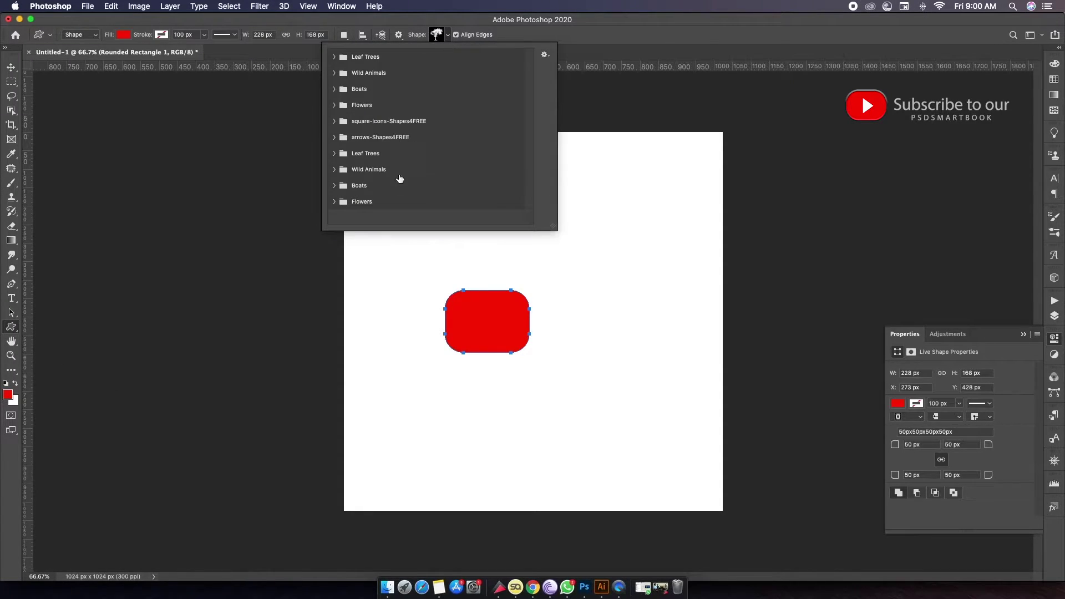
left_click(334, 137)
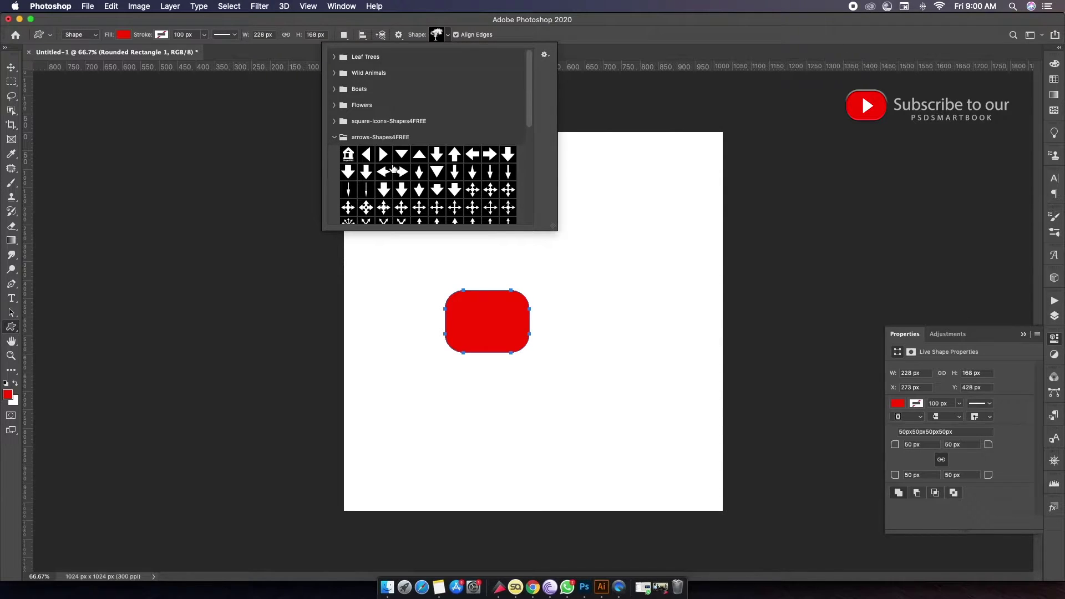
left_click(386, 155)
left_click(620, 47)
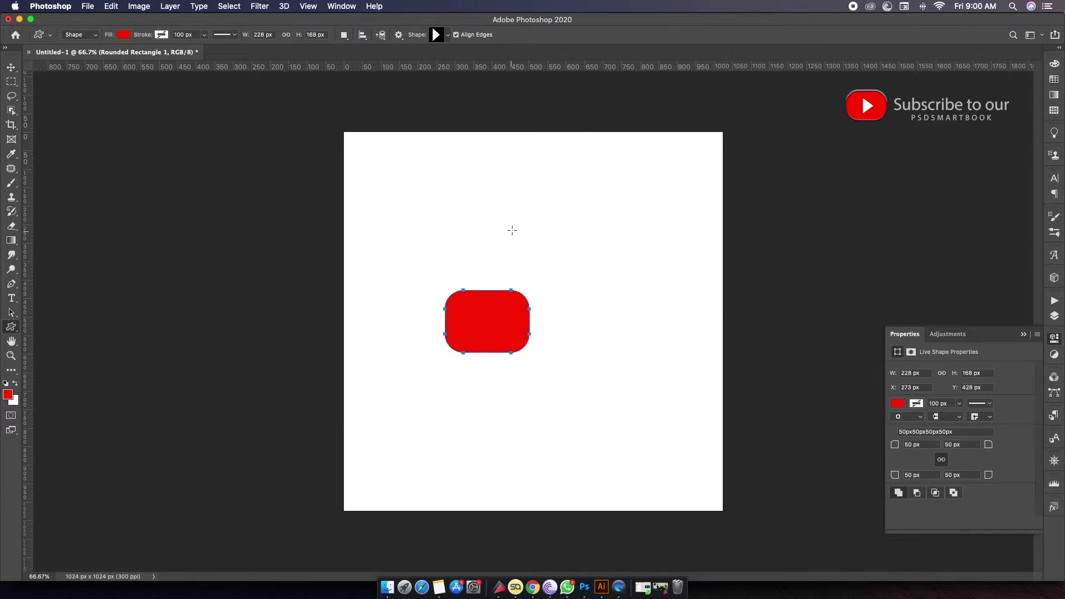
left_click_drag(518, 213, 539, 244)
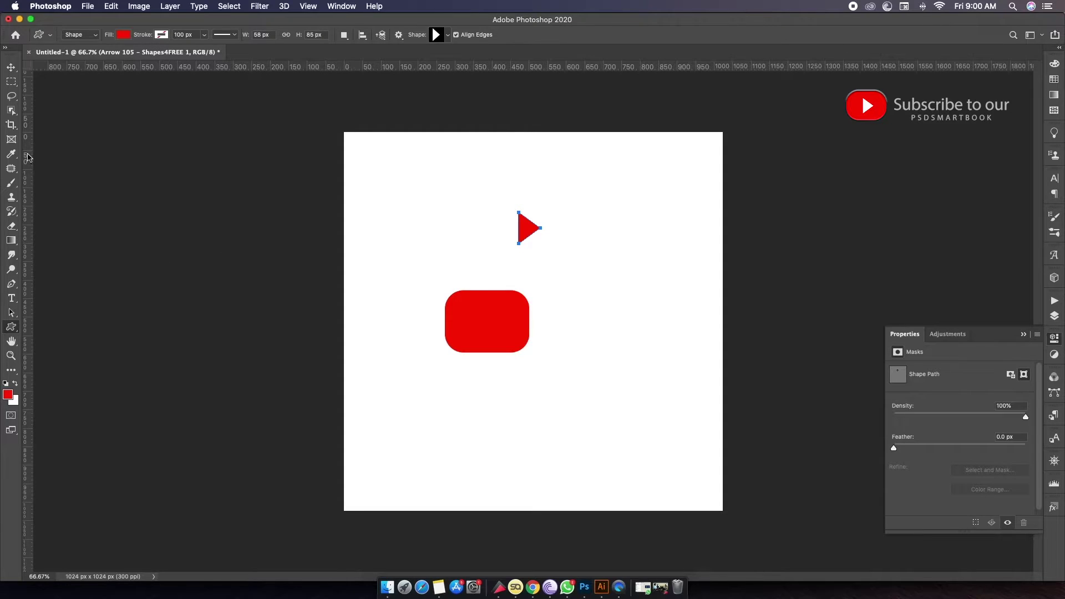
- Make the triangle white and centre it inside the red rectangle
left_click(125, 35)
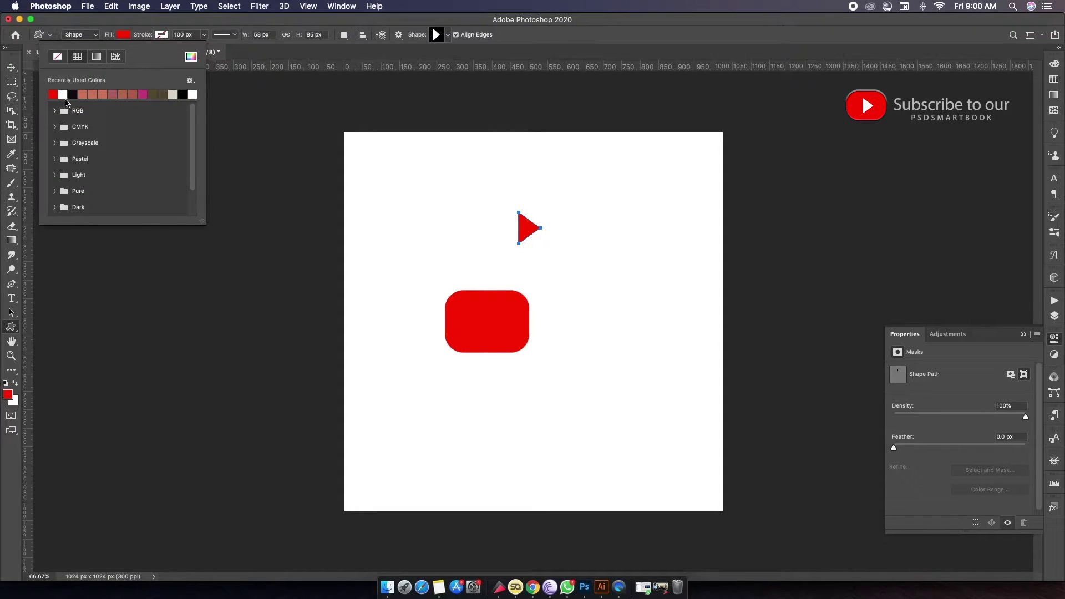
left_click(63, 94)
left_click(11, 69)
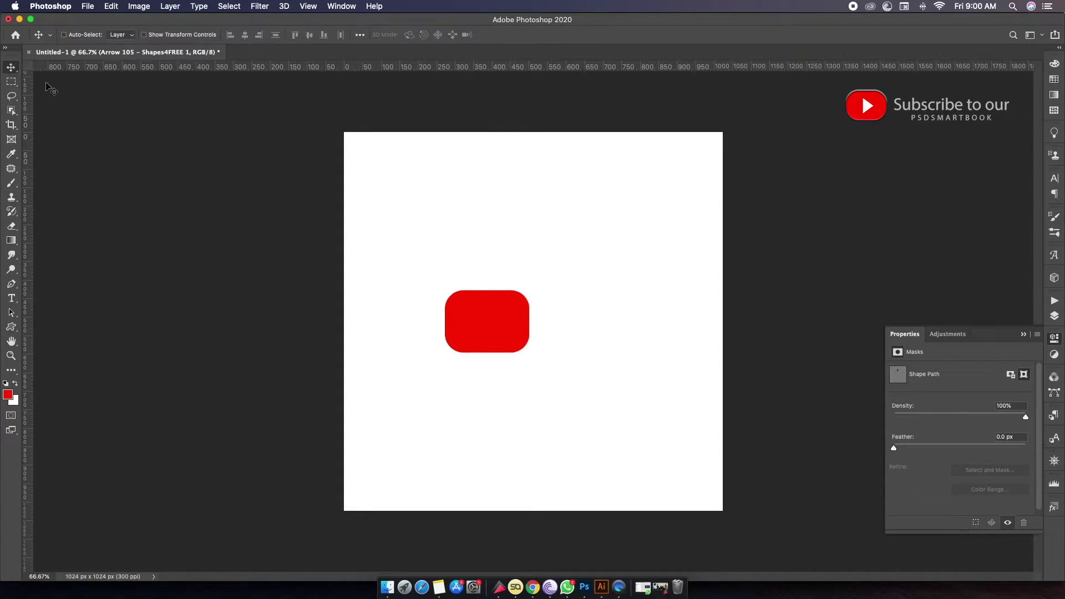
left_click_drag(525, 228, 488, 312)
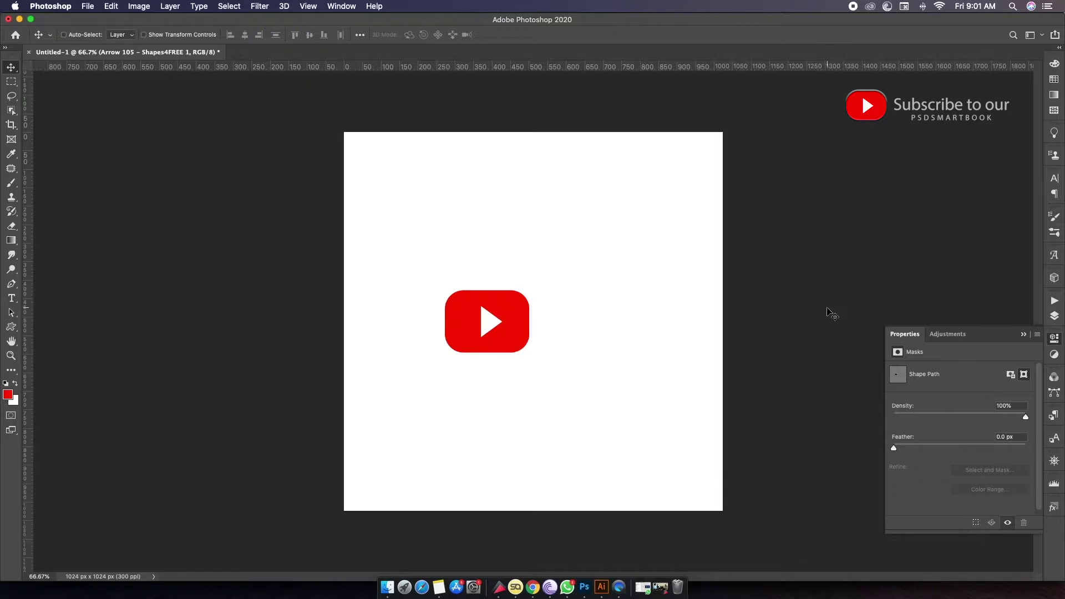
key("super+1")
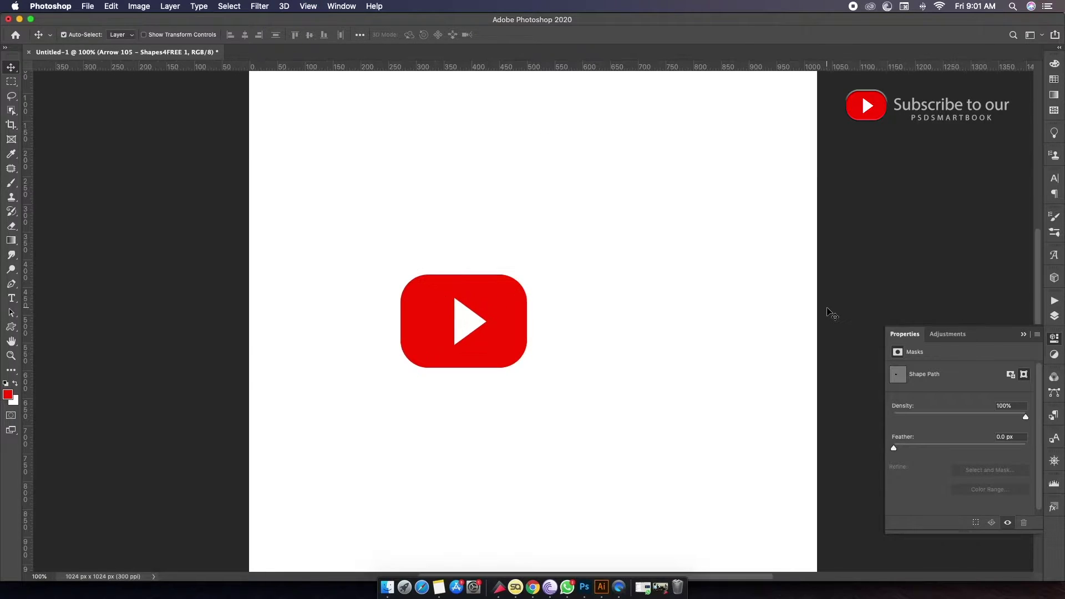
left_click_drag(487, 322, 483, 321)
- Show the Layers panel with the Rounded Rectangle 1 layer selected
left_click(1023, 334)
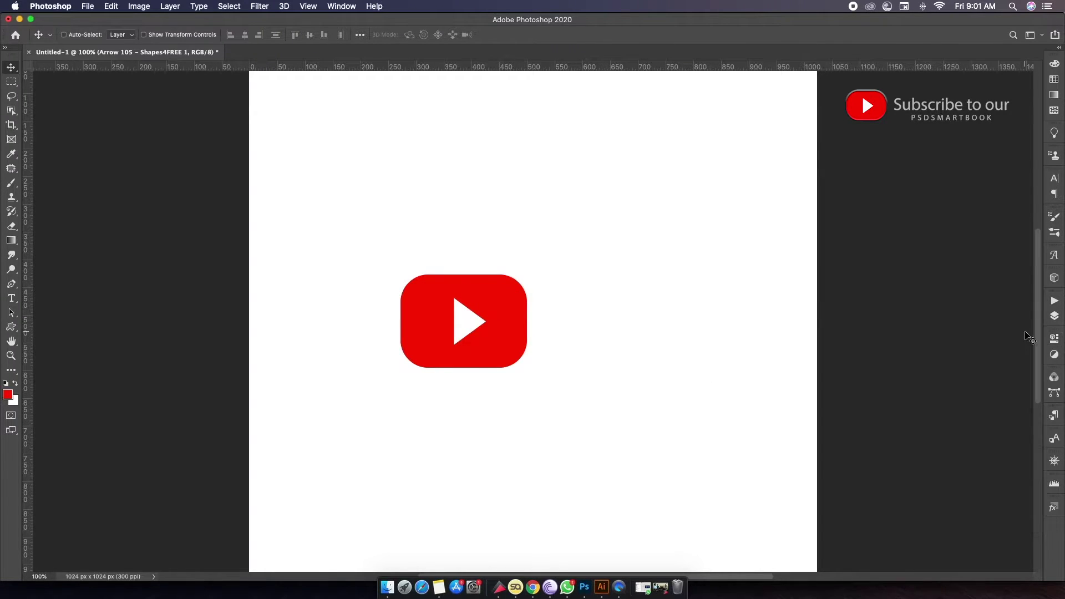
left_click(1054, 316)
left_click(978, 322)
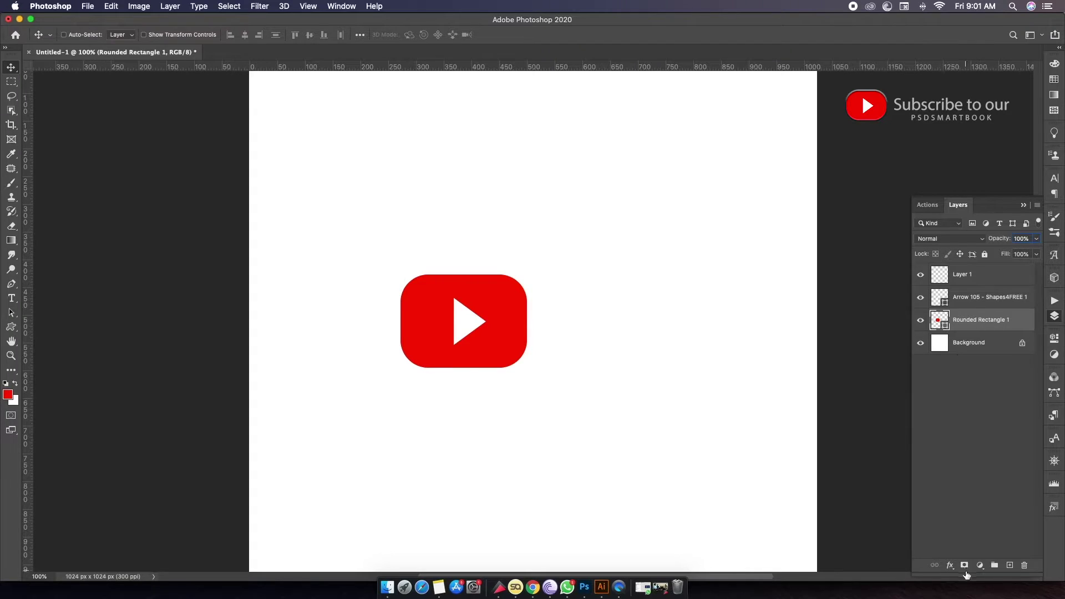
- Add a Bevel & Emboss layer style to the rectangle, settling on Pillow Emboss
left_click(950, 566)
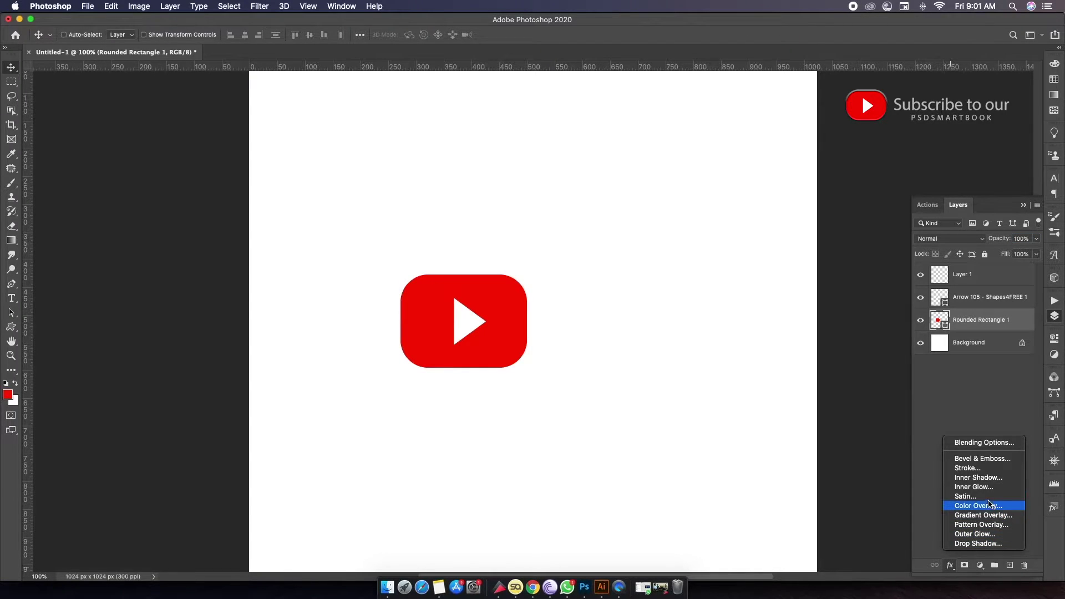
left_click(981, 459)
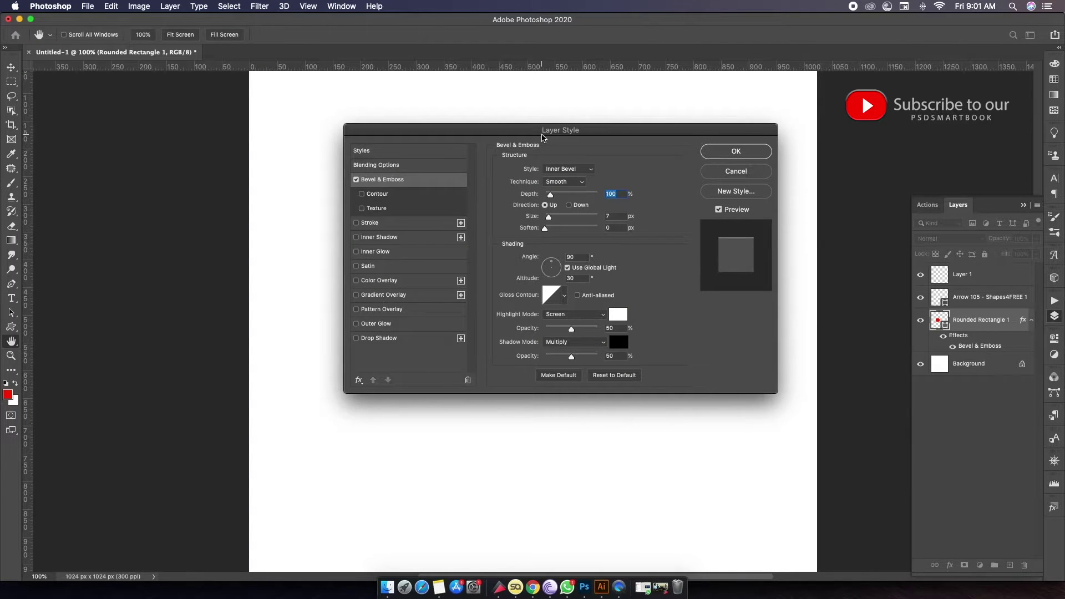
left_click_drag(550, 130, 784, 202)
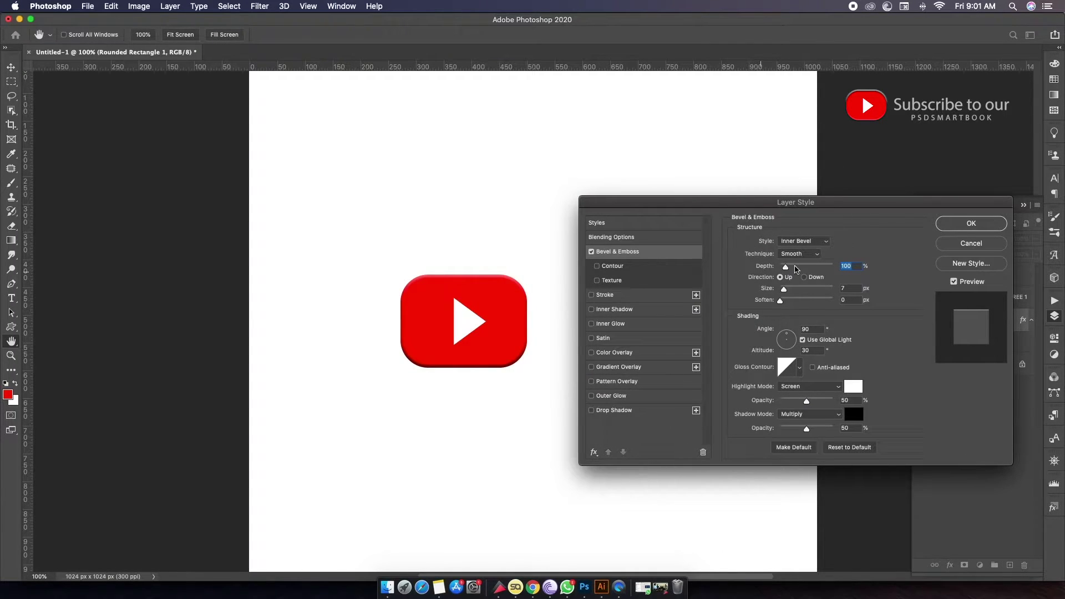
left_click(800, 242)
left_click(797, 233)
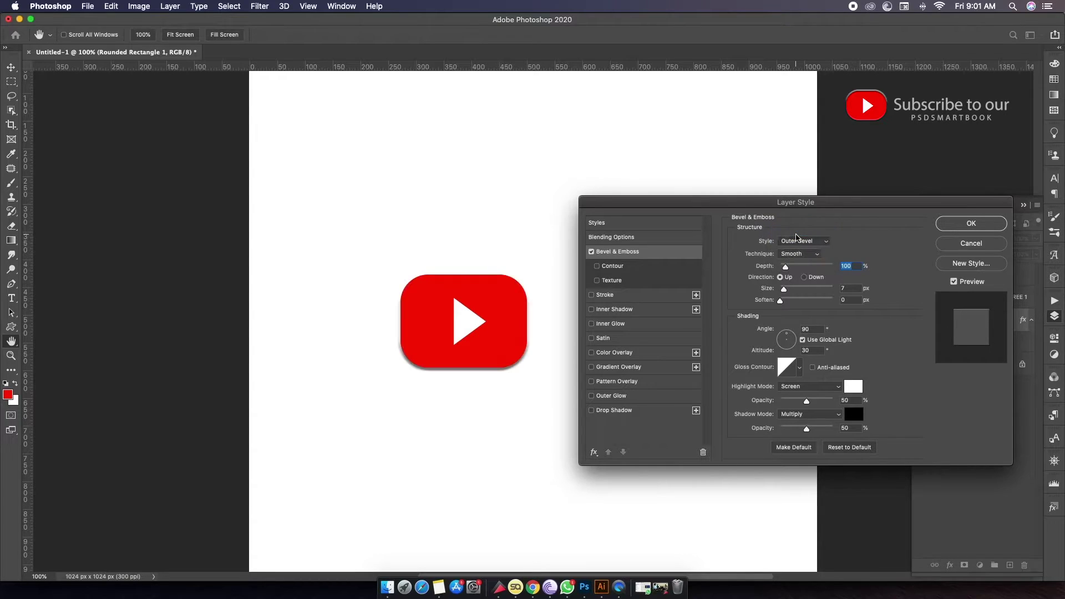
left_click(795, 242)
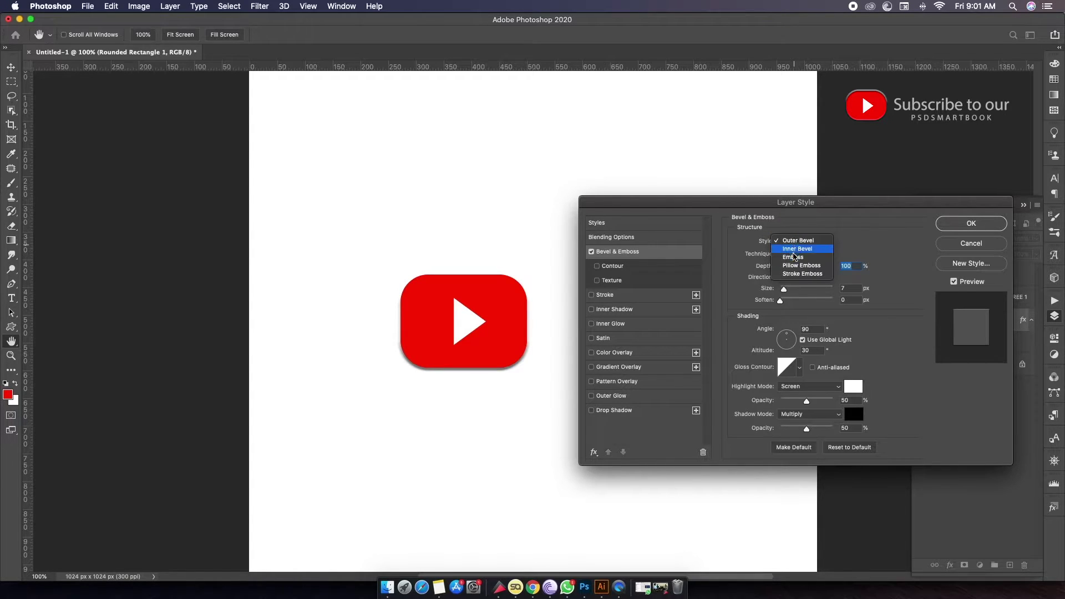
left_click(794, 257)
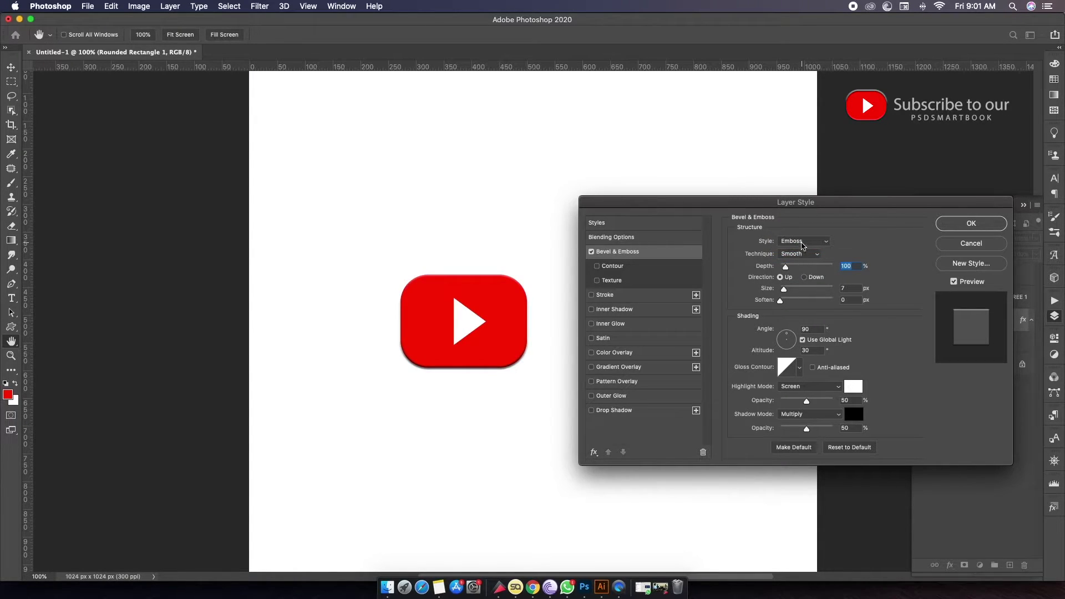
left_click(799, 242)
left_click(800, 252)
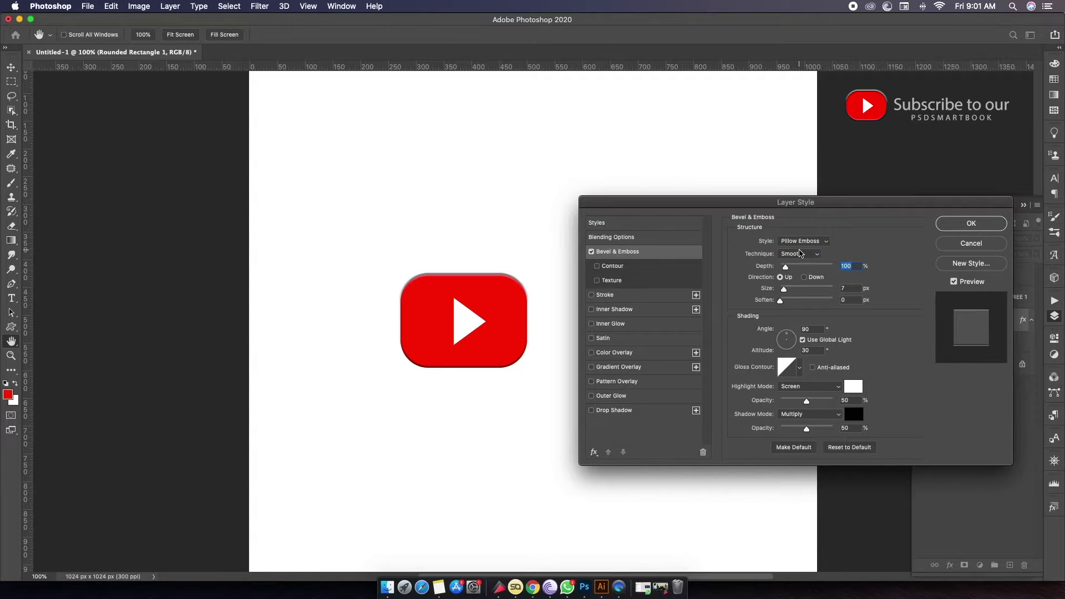
left_click(805, 241)
left_click(806, 251)
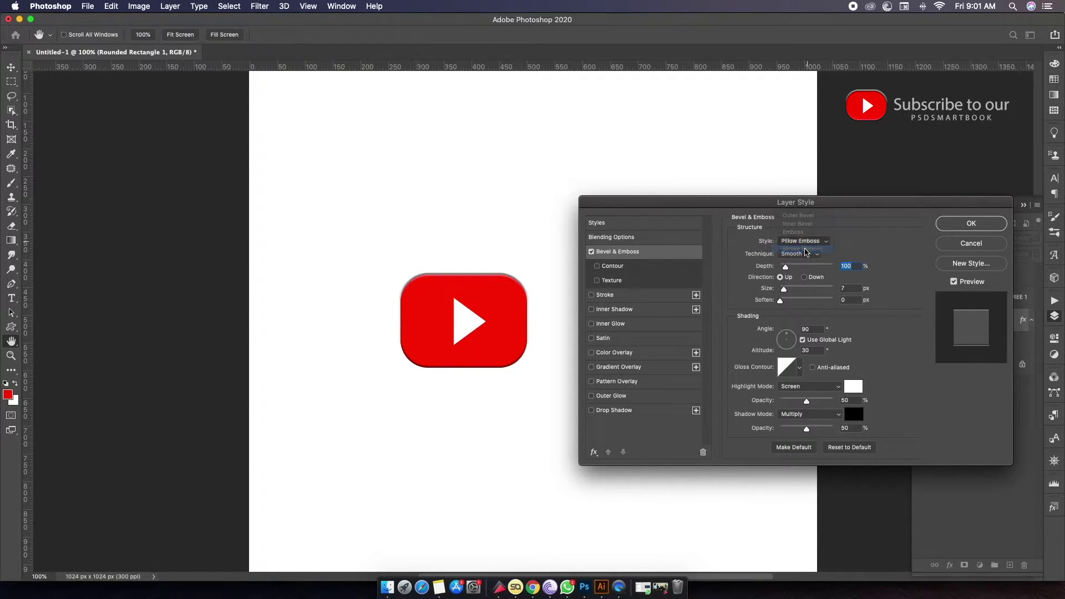
left_click(804, 241)
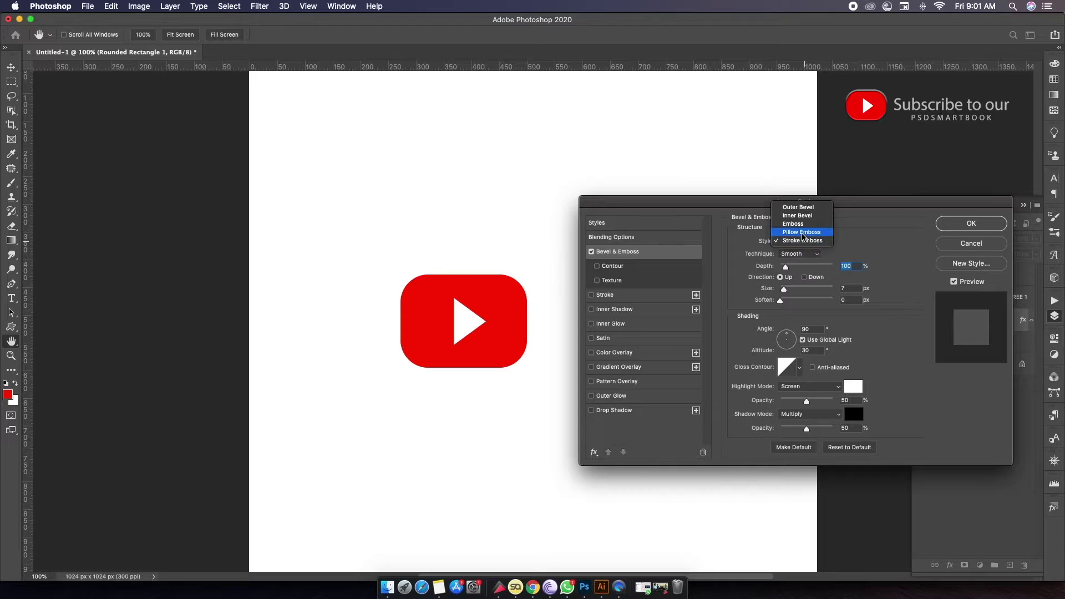
left_click(802, 236)
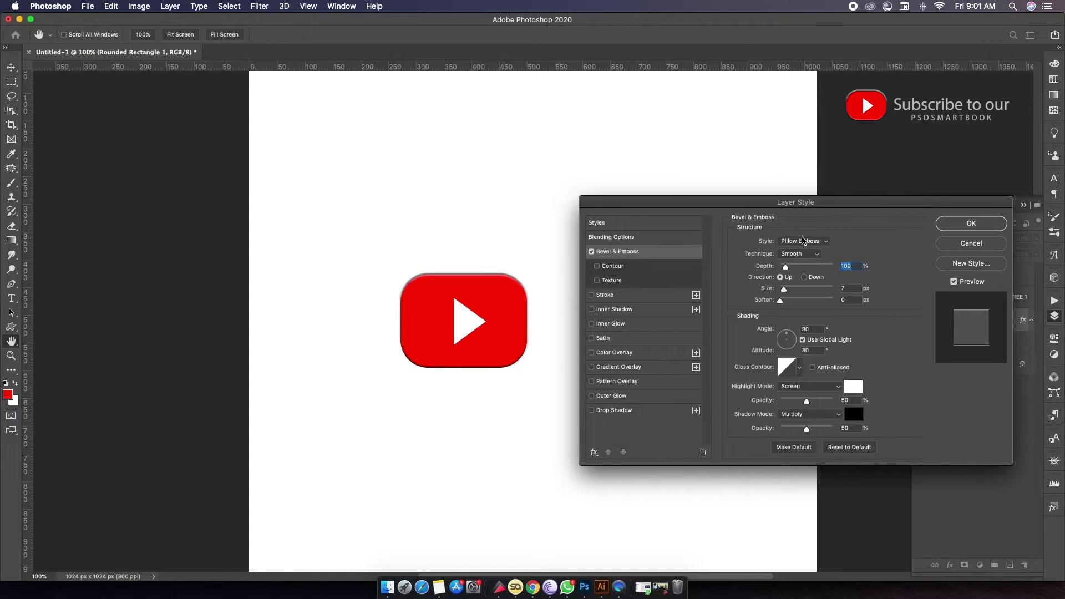
- Set the bevel technique to Chisel Hard, lower the lighting angle, and apply it
left_click(805, 254)
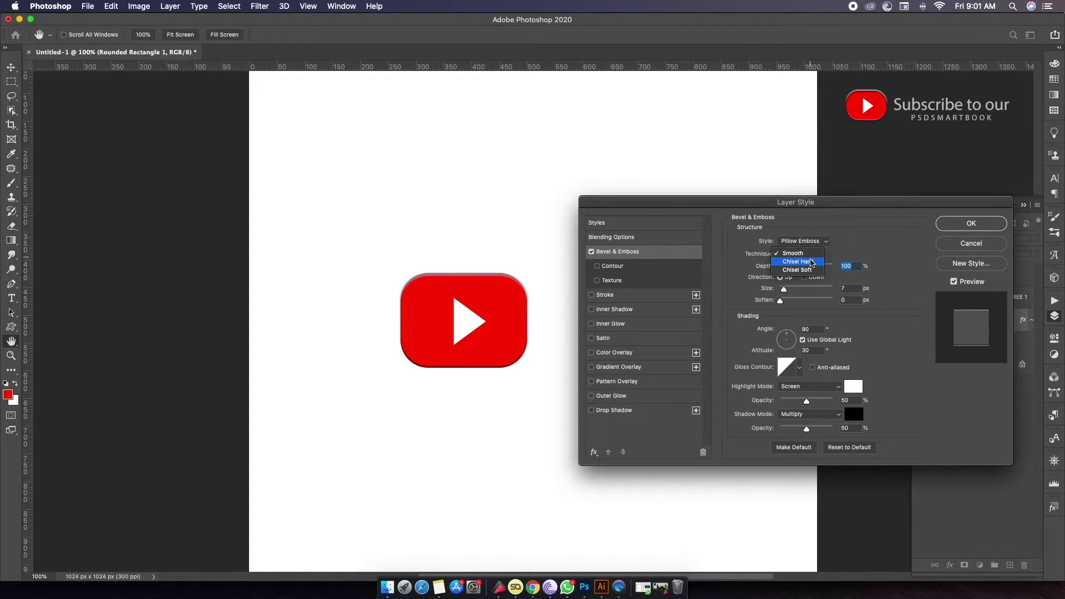
left_click(807, 257)
left_click(817, 255)
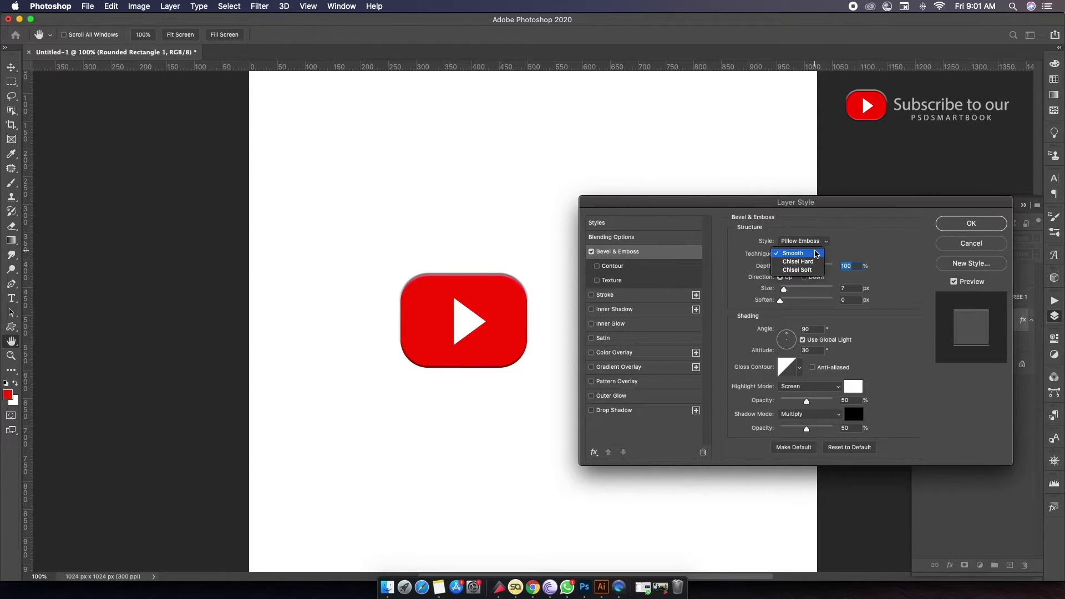
left_click(810, 262)
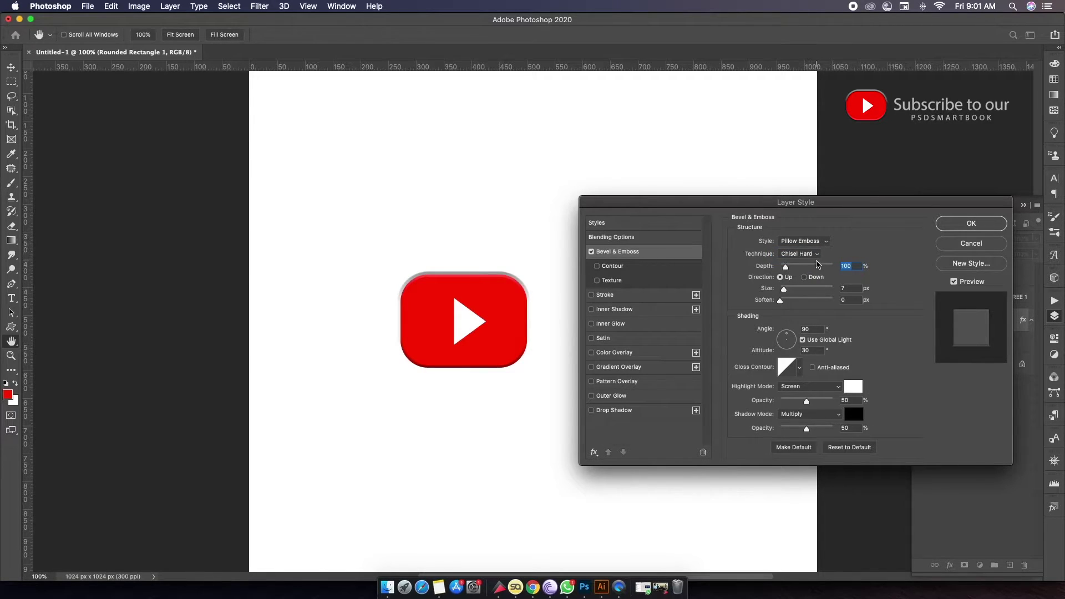
left_click(814, 255)
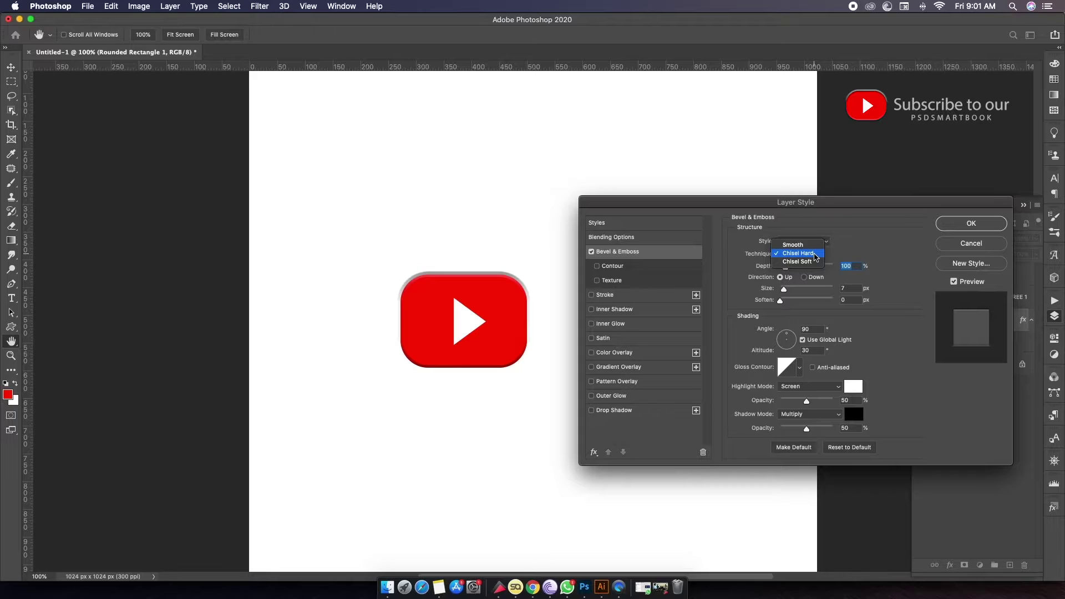
left_click(862, 237)
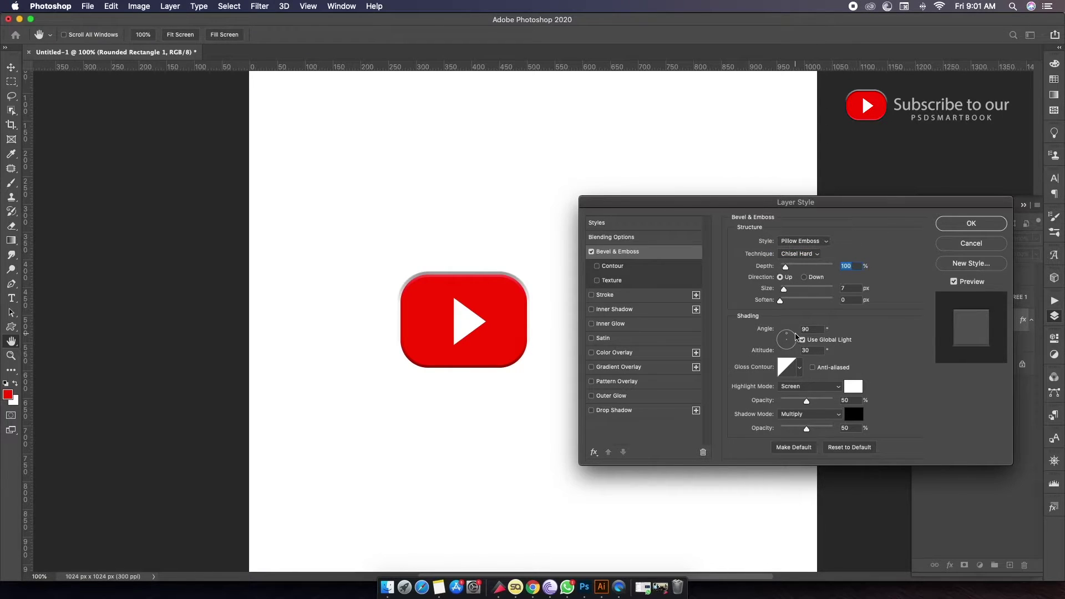
left_click_drag(788, 338, 788, 351)
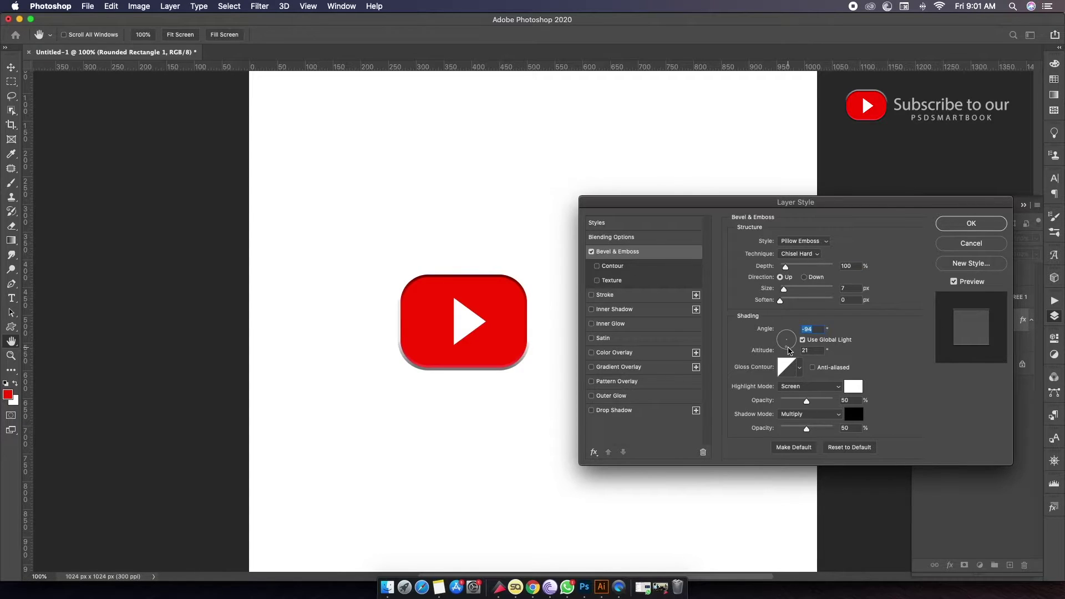
left_click(971, 223)
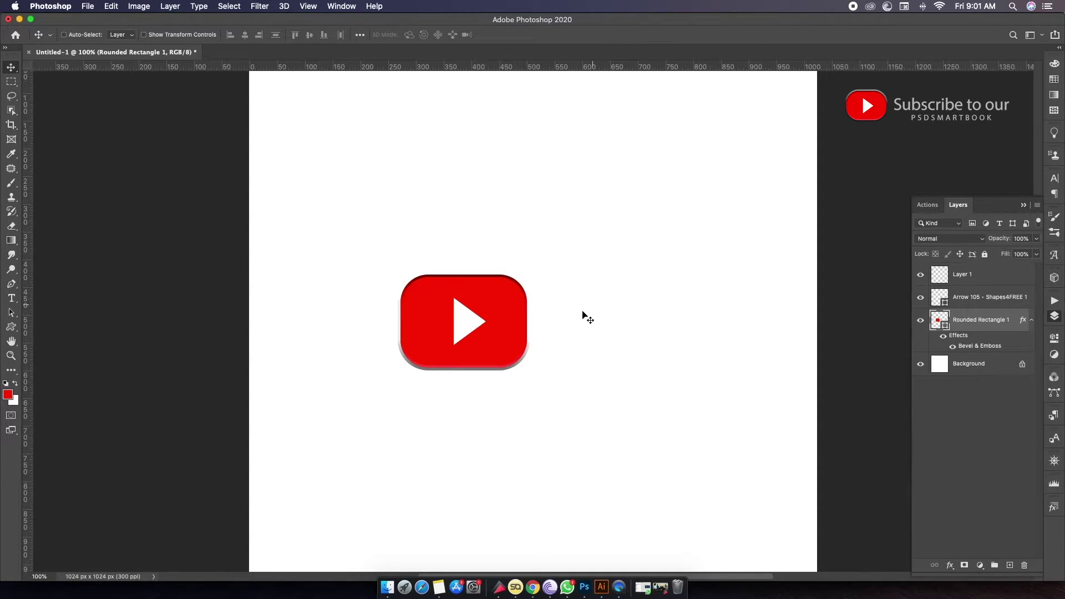
key("t")
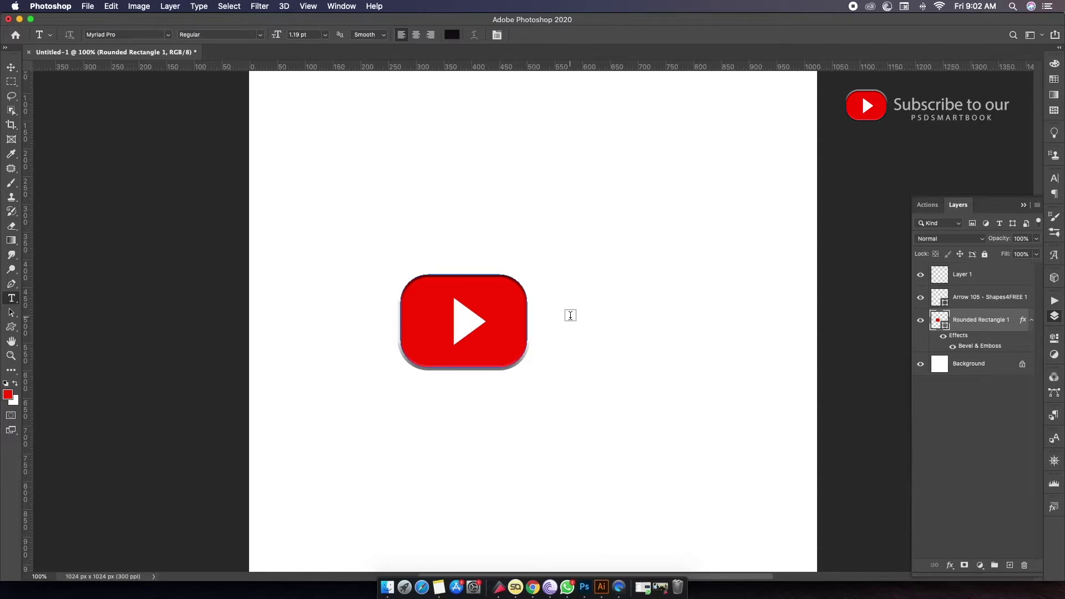
- Move the Arrow and Rounded Rectangle layers together 139 px left, then select Layer 1
key("v")
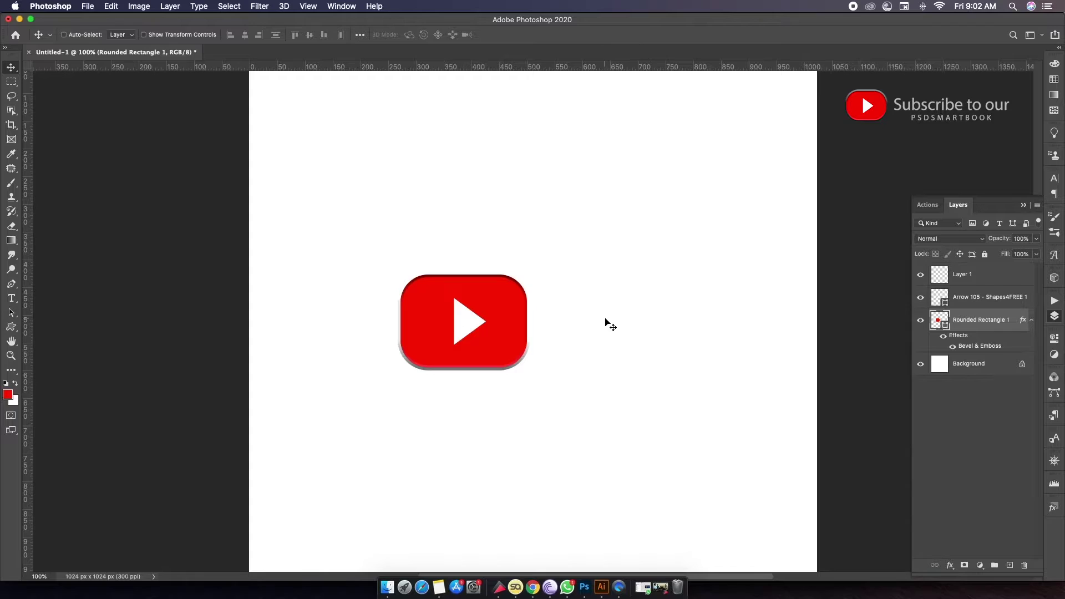
key("super")
left_click(983, 305, "super")
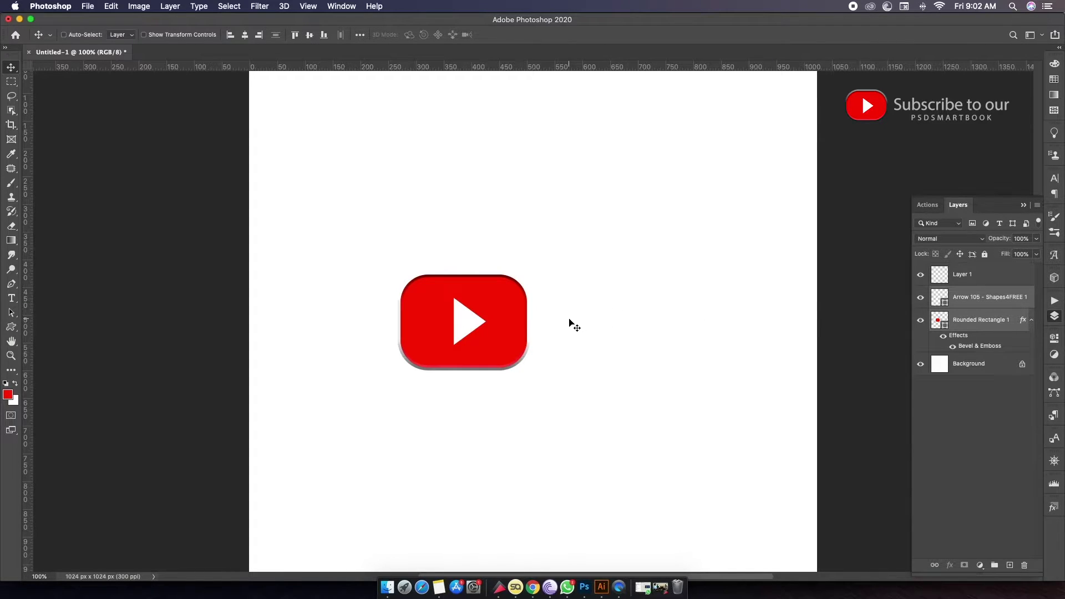
left_click_drag(571, 323, 483, 321)
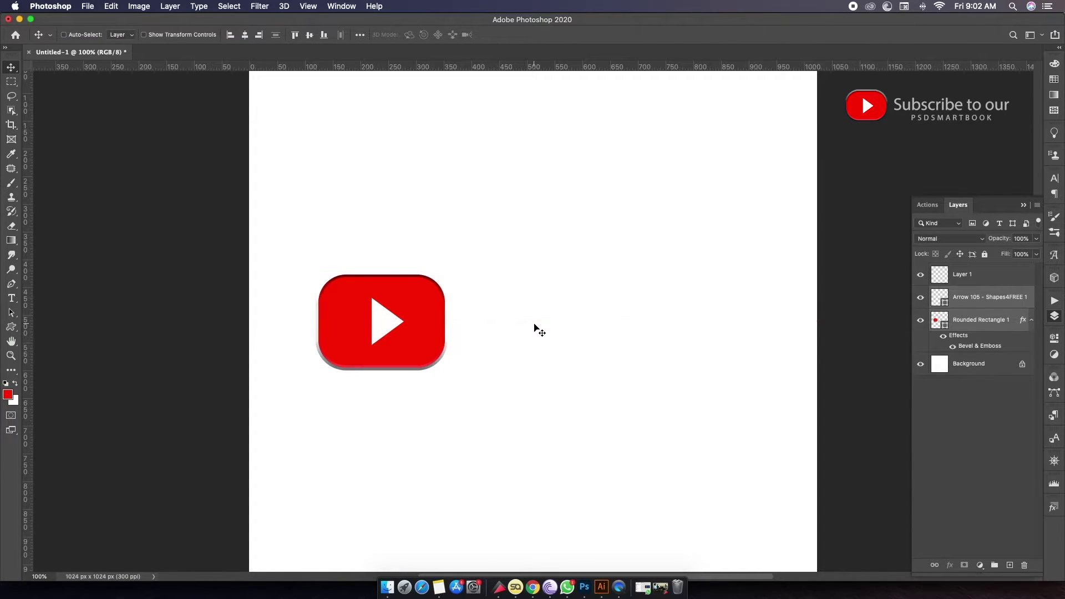
left_click(1000, 282)
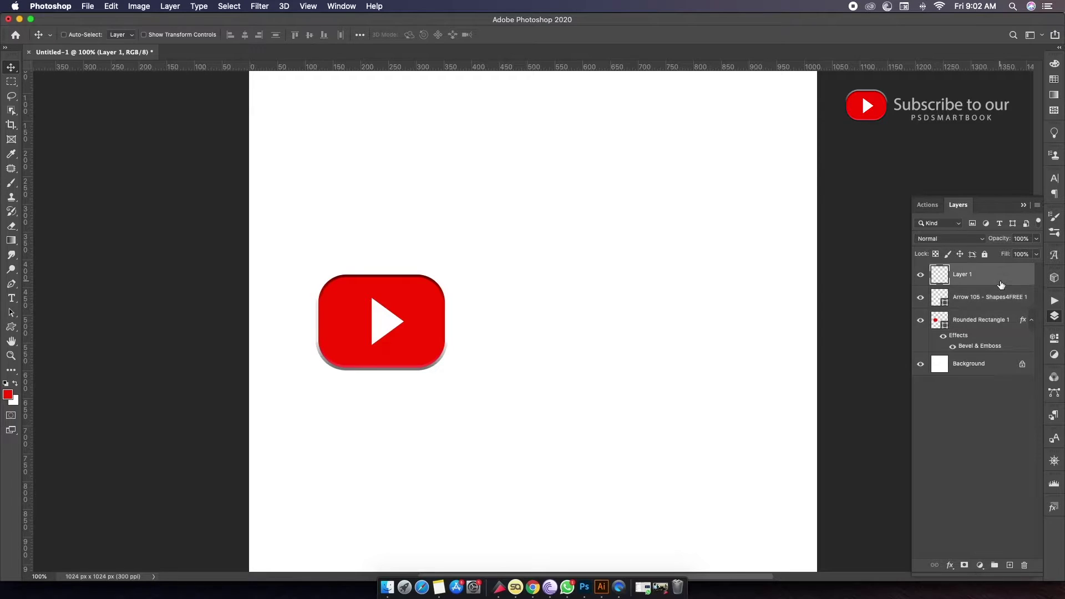
left_click(919, 276)
key("t")
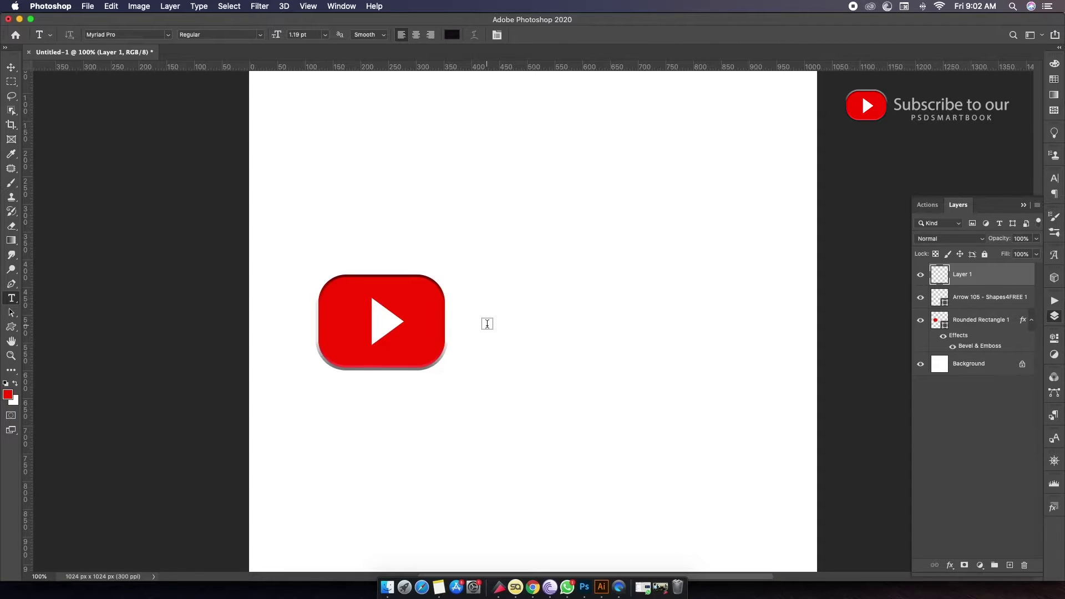
- Add 17 pt 'YouTube' text to the right of the play button
left_click(487, 324)
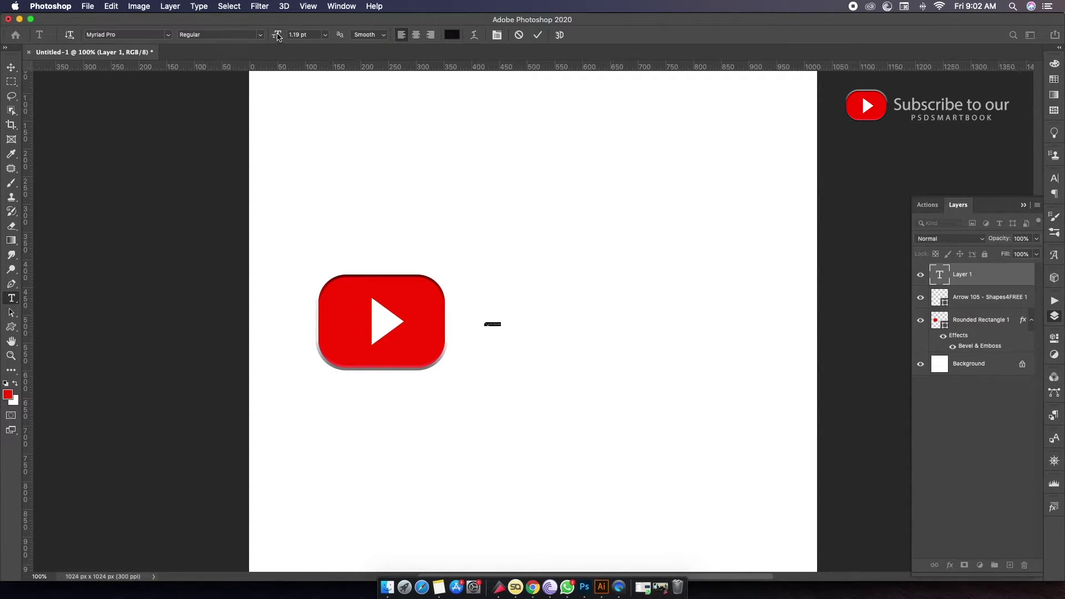
left_click_drag(278, 37, 287, 37)
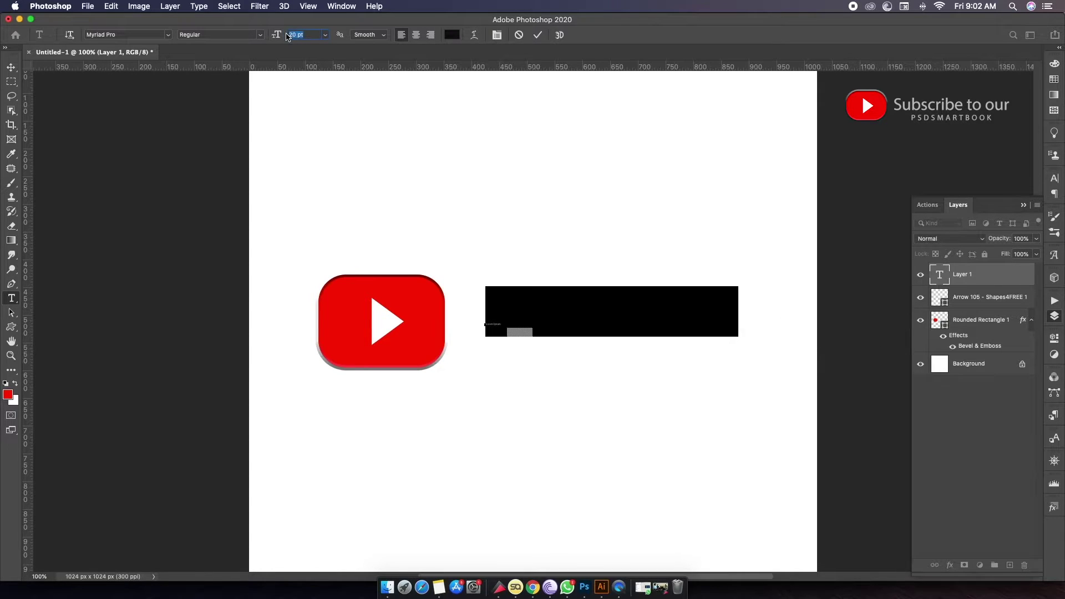
type("17")
key("Return")
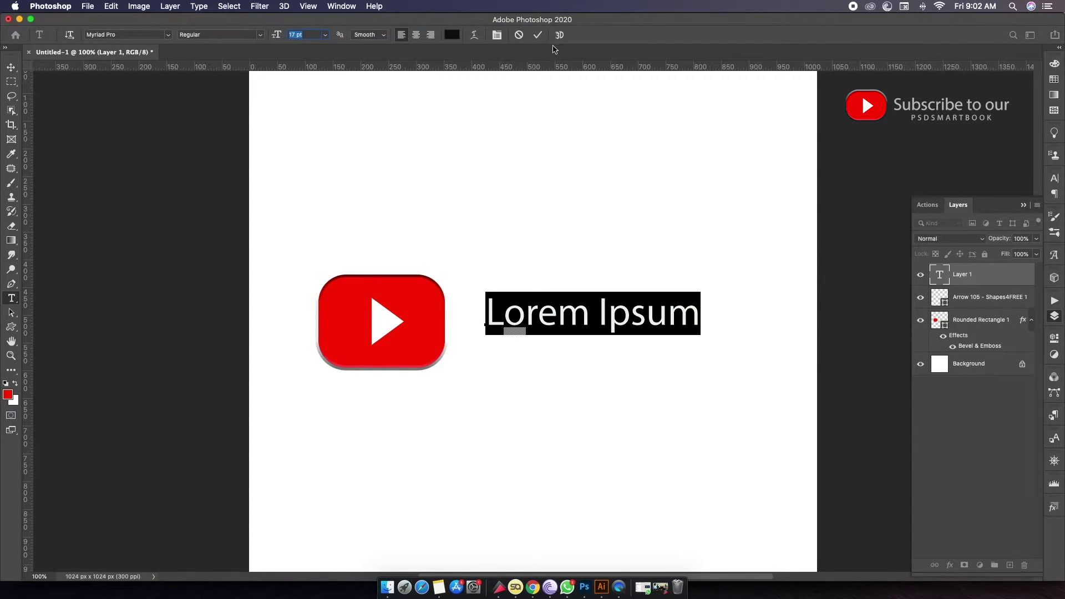
left_click(538, 35)
left_click(602, 308)
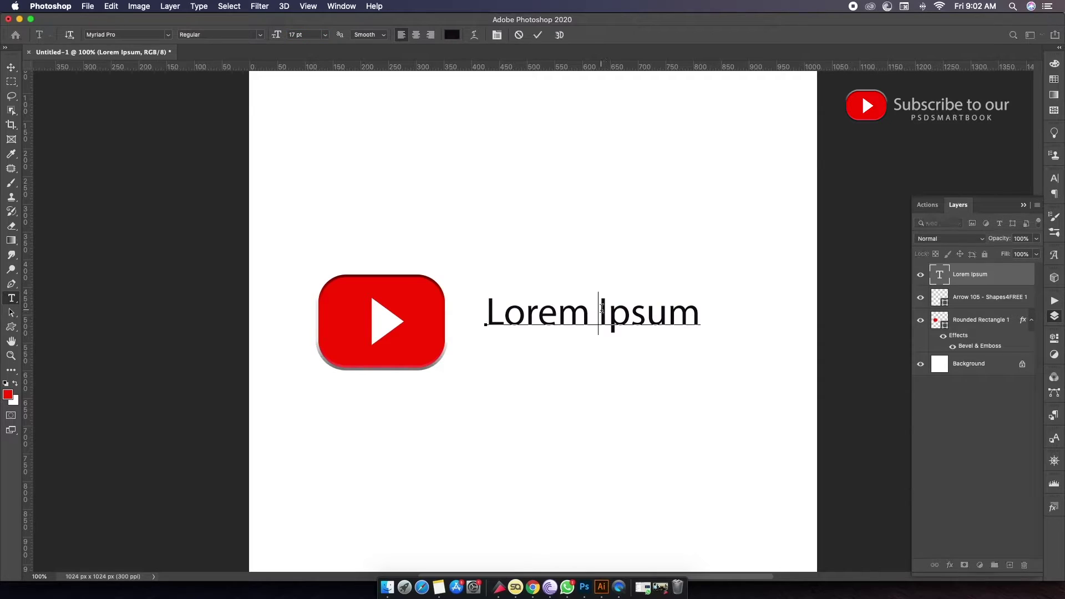
key("ctrl+a")
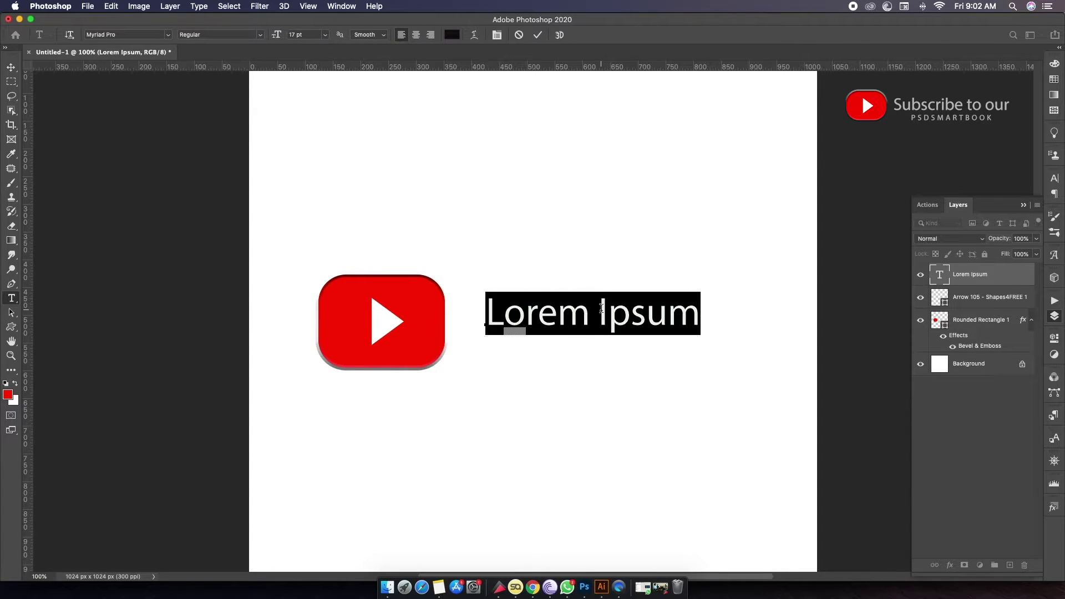
type("Y")
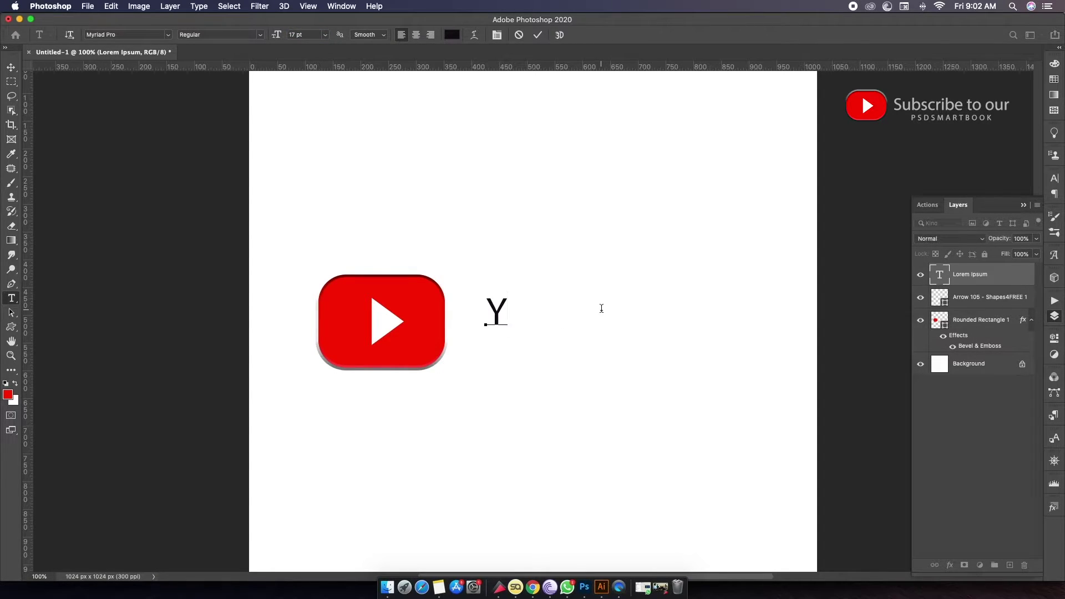
type("ou")
type("T")
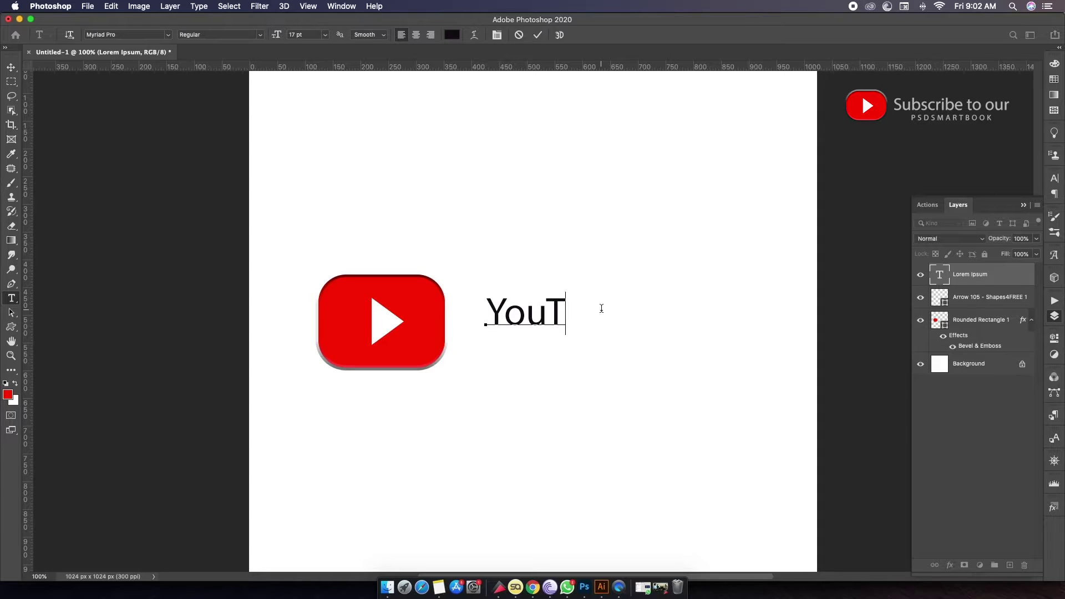
type("b")
key("BackSpace")
type("u")
type("be")
left_click(538, 34)
- Scale the YouTube text up to about 212% (36.01 pt)
key("ctrl+t")
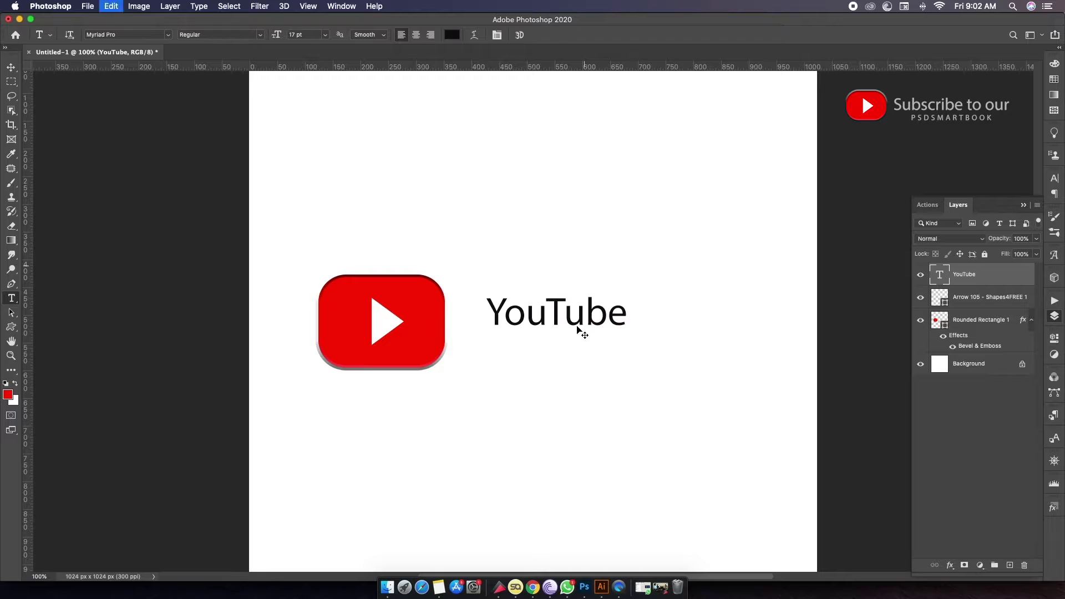
left_click_drag(627, 336, 739, 366)
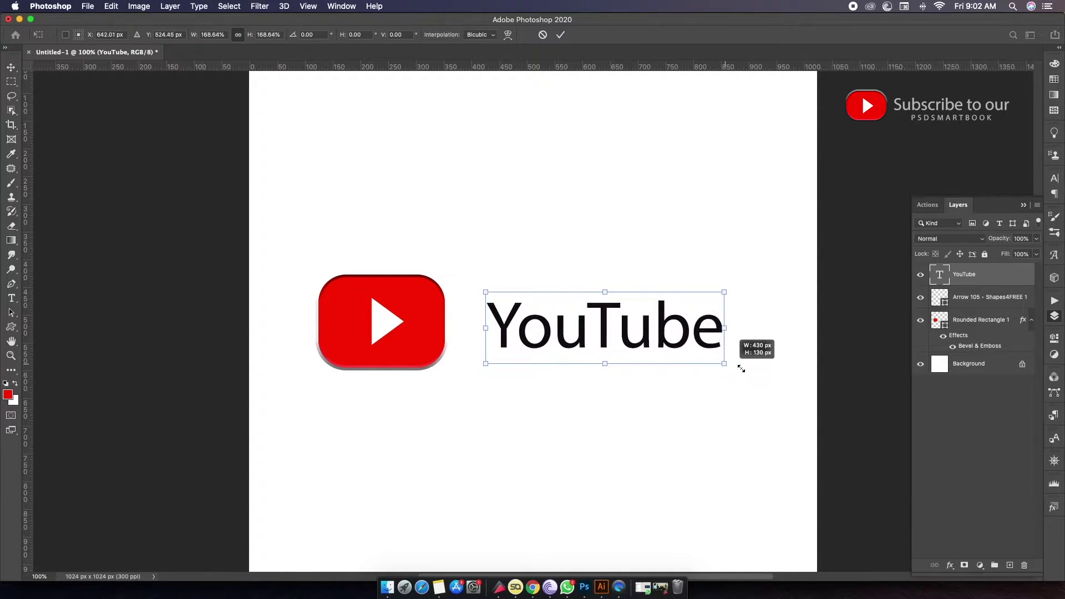
left_click_drag(682, 340, 658, 333)
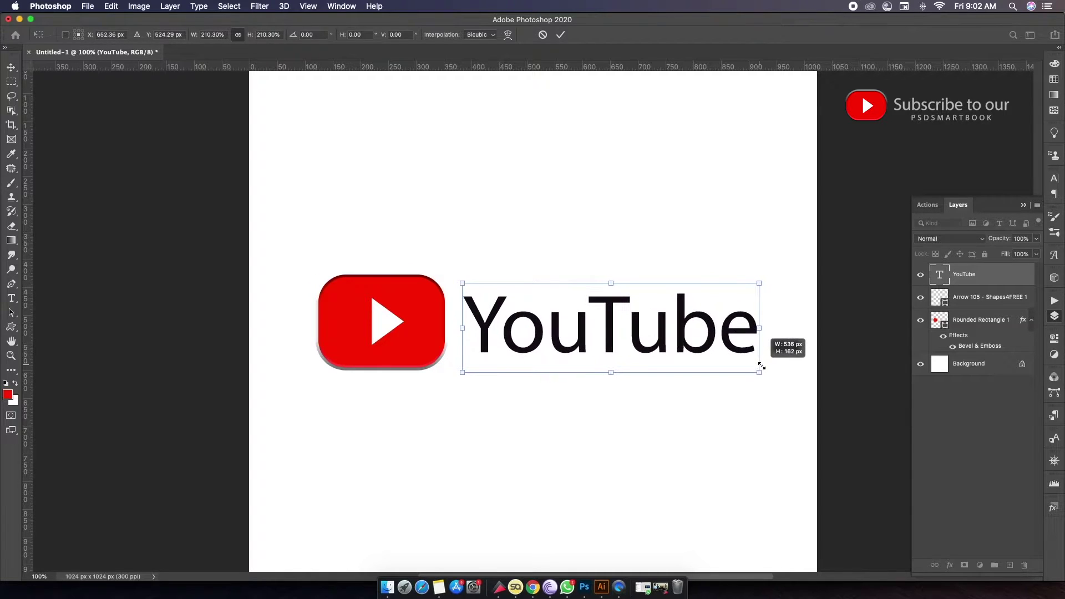
mouse_move(715, 357)
left_mouse_down()
mouse_move(761, 373)
mouse_move(714, 343)
left_mouse_up()
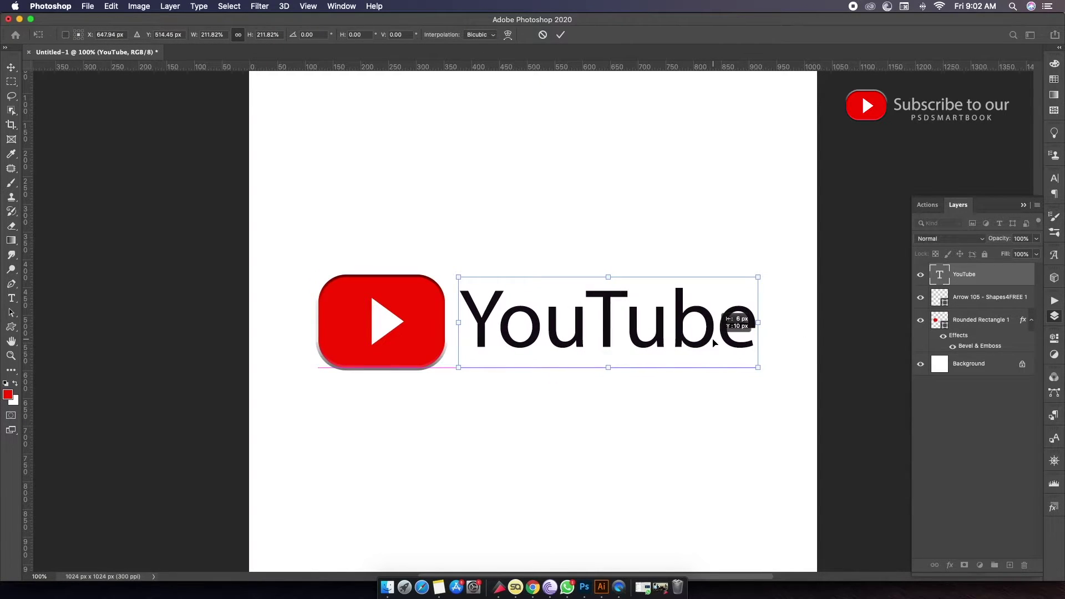
key("Return")
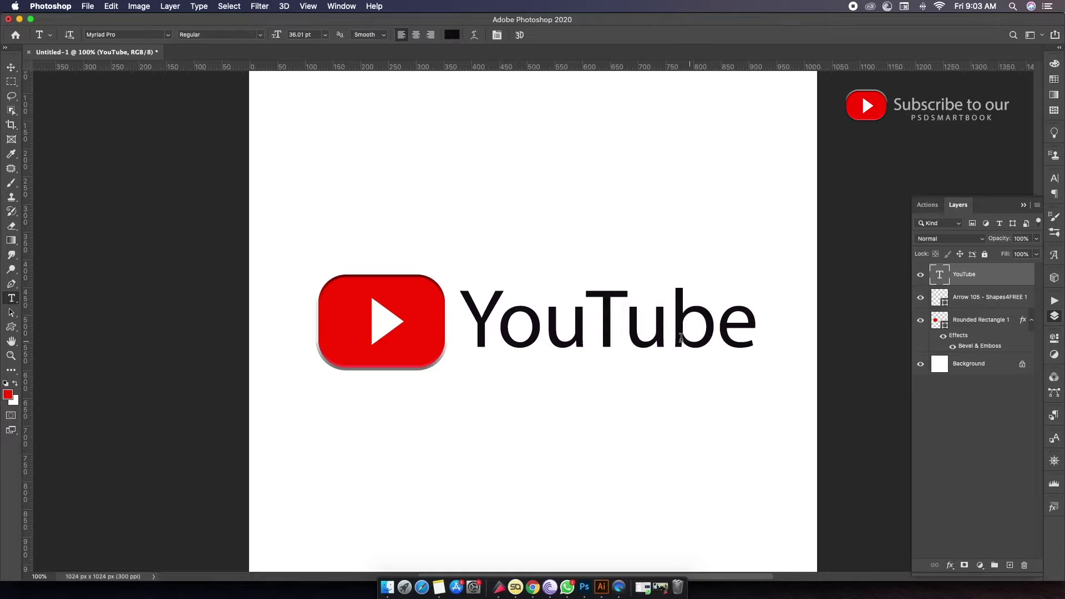
- Add a 'Subscribe to our' text line and place it just above YouTube
left_click(420, 224)
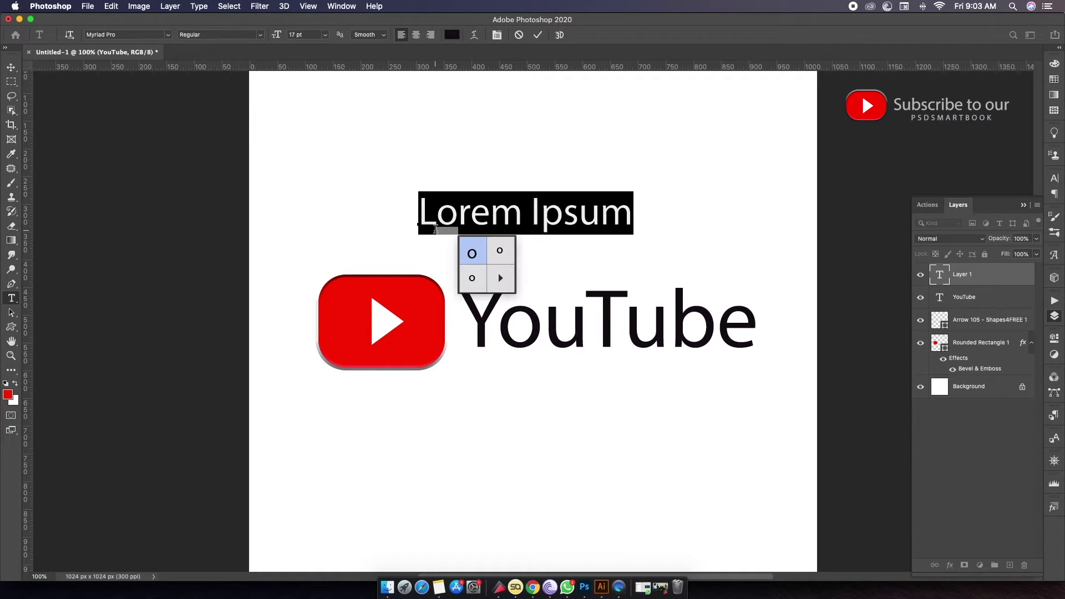
type("S")
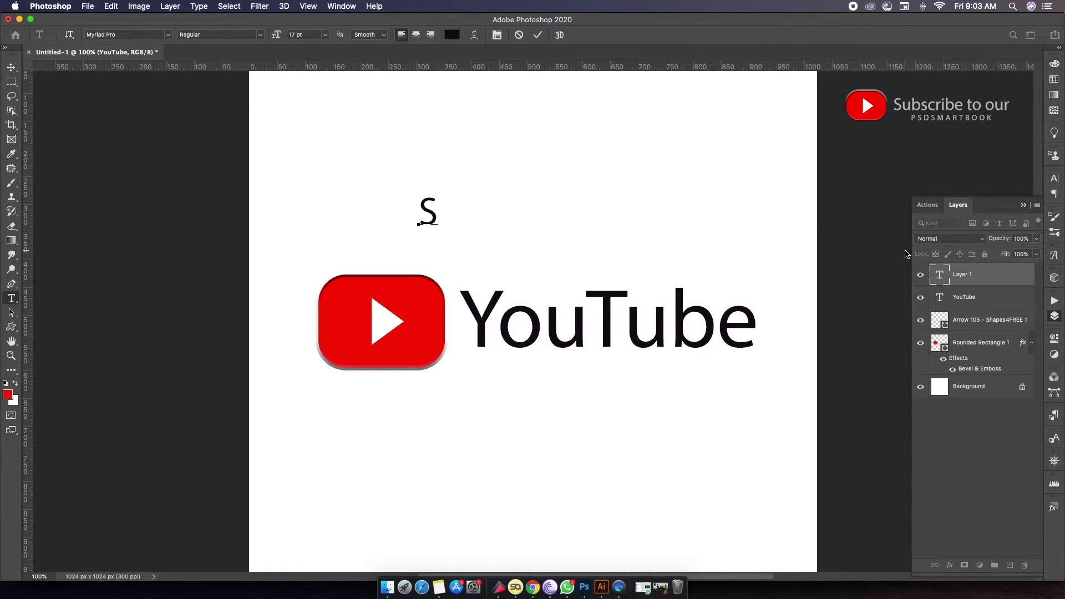
type("ubs")
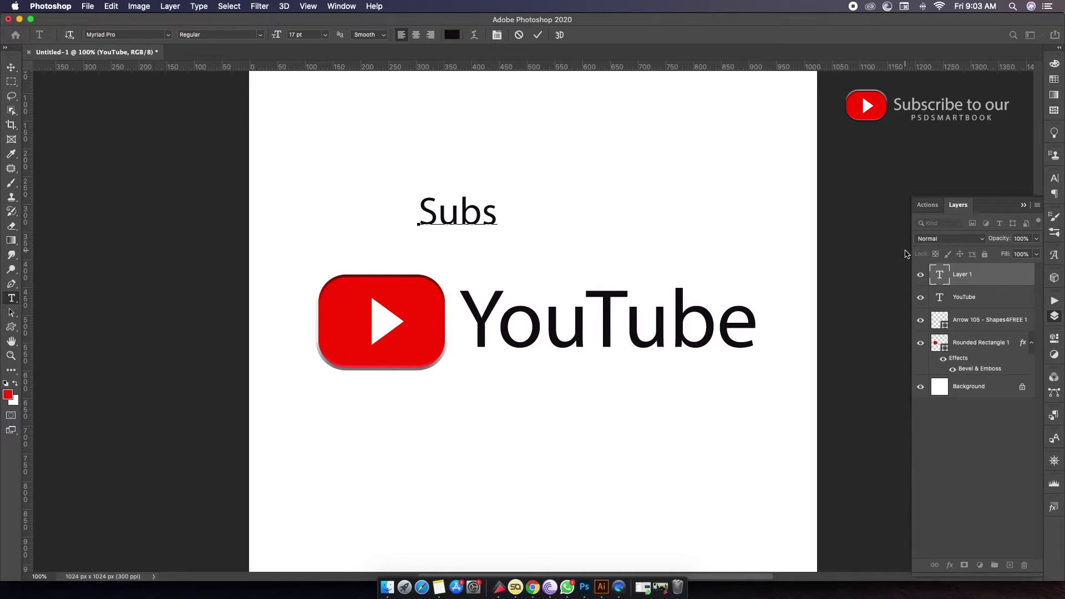
type("cr ")
type("be ")
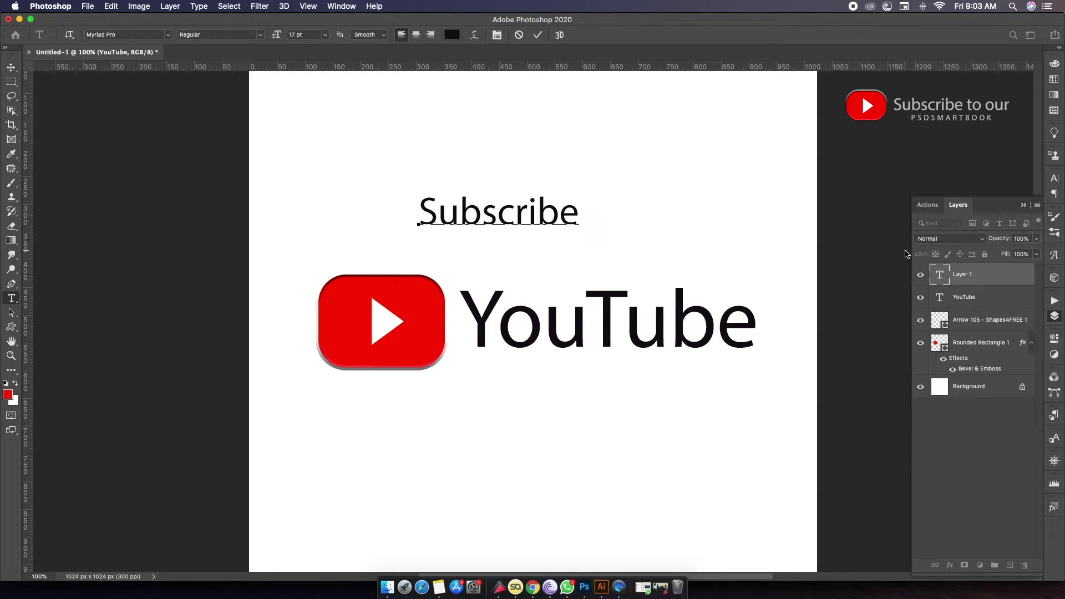
type("to")
type(" ou")
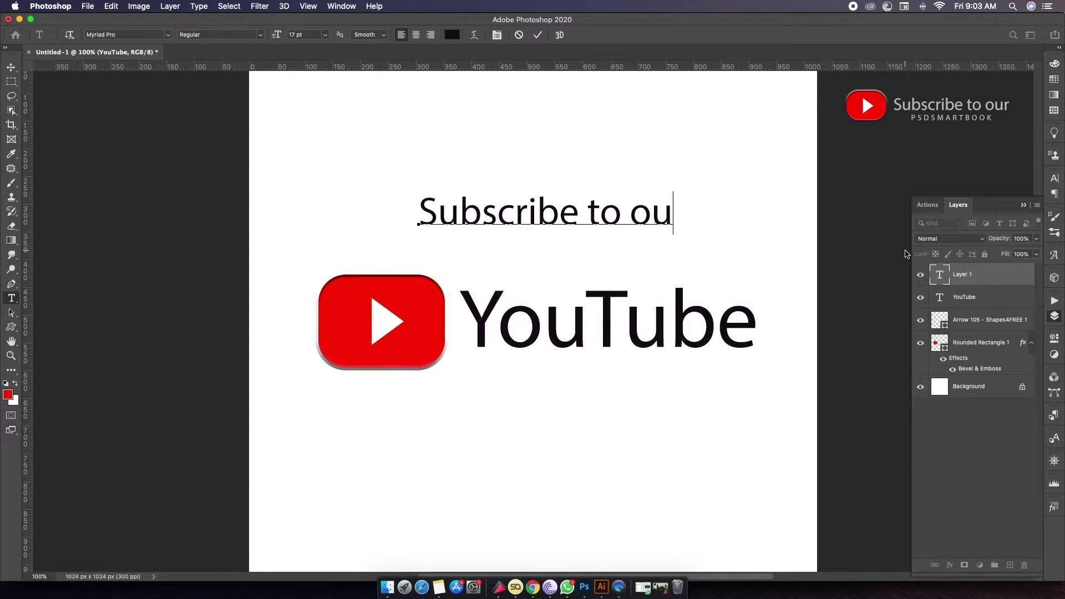
type("r")
left_click(538, 35)
key("v")
left_click_drag(538, 179, 620, 231)
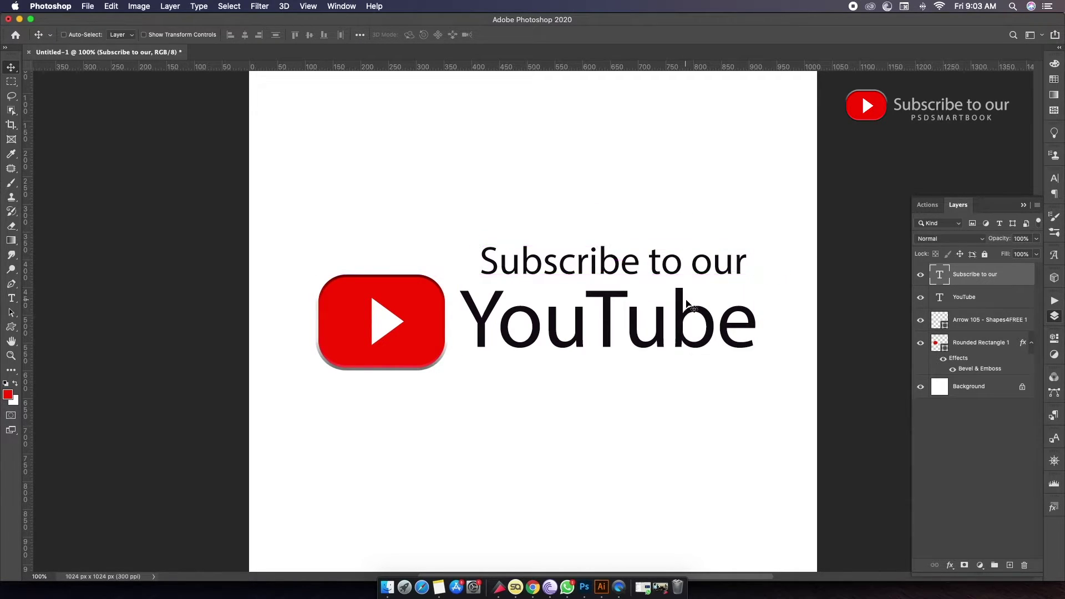
- Enlarge the YouTube wordmark slightly and settle it back into position
right_click(638, 345)
left_click(656, 342)
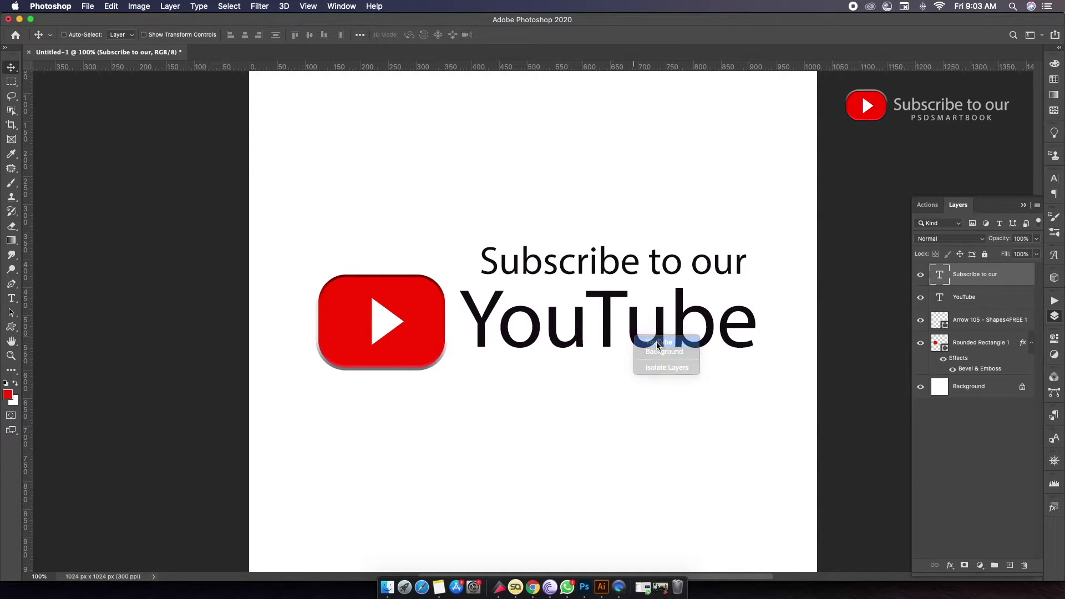
key("ctrl+t")
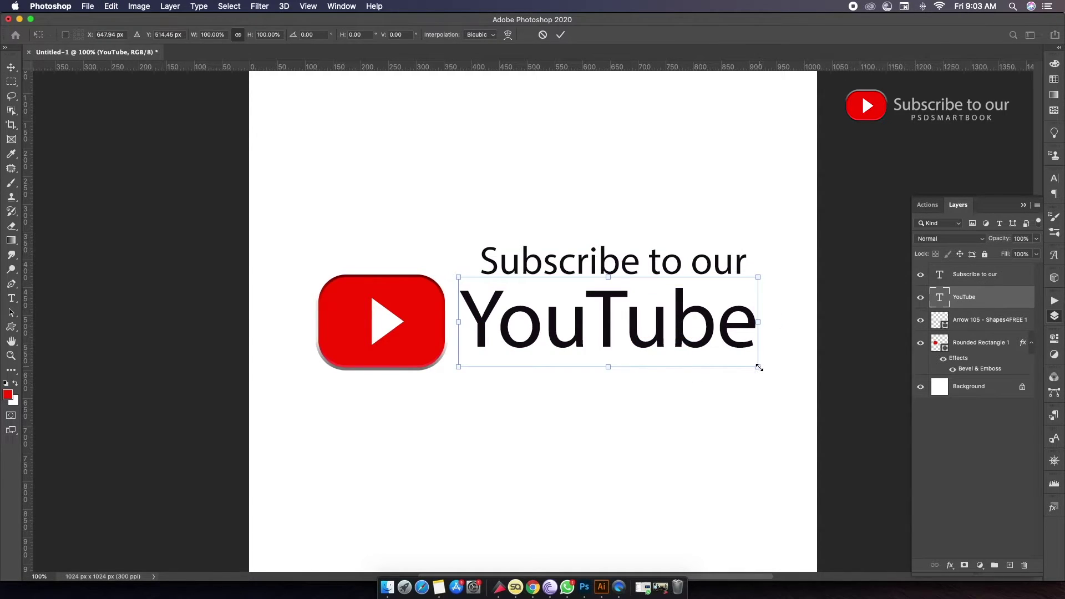
left_click_drag(759, 367, 792, 378)
left_click_drag(745, 342, 738, 343)
key("Return")
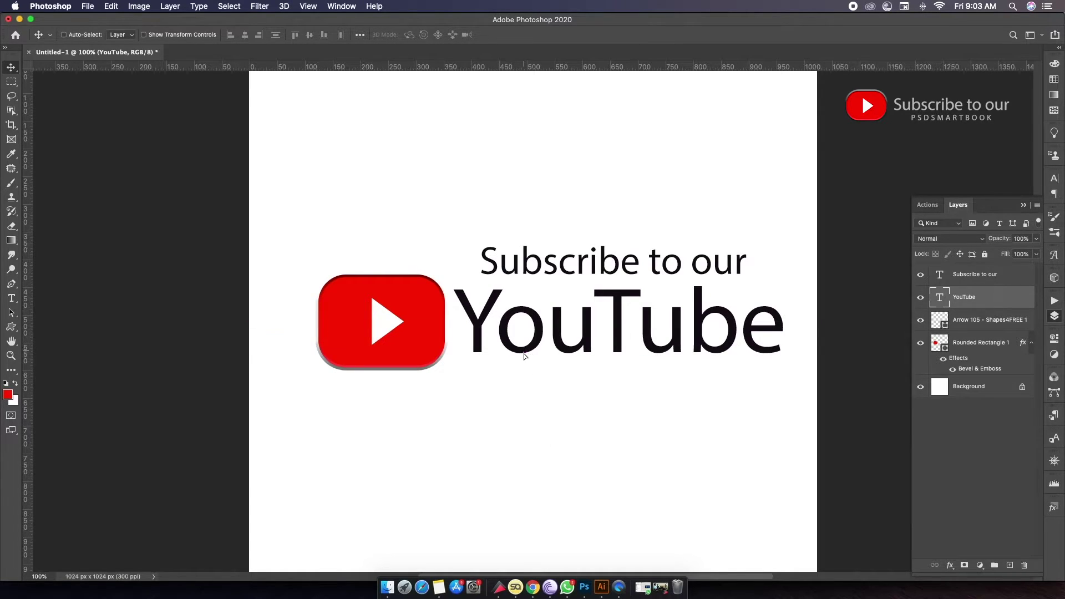
left_click_drag(524, 353, 524, 363)
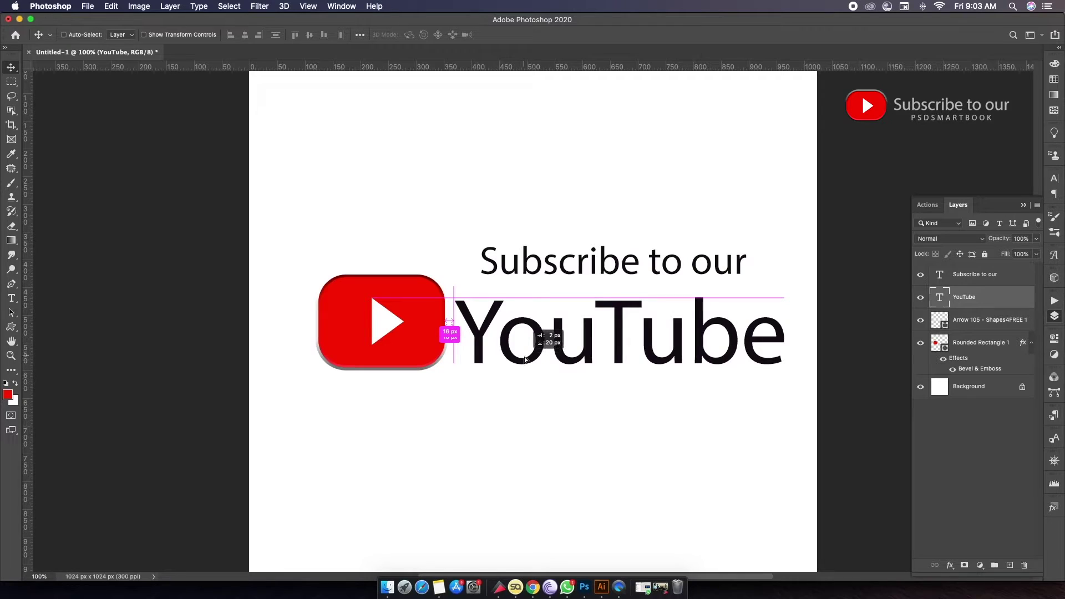
left_click_drag(525, 362, 524, 353)
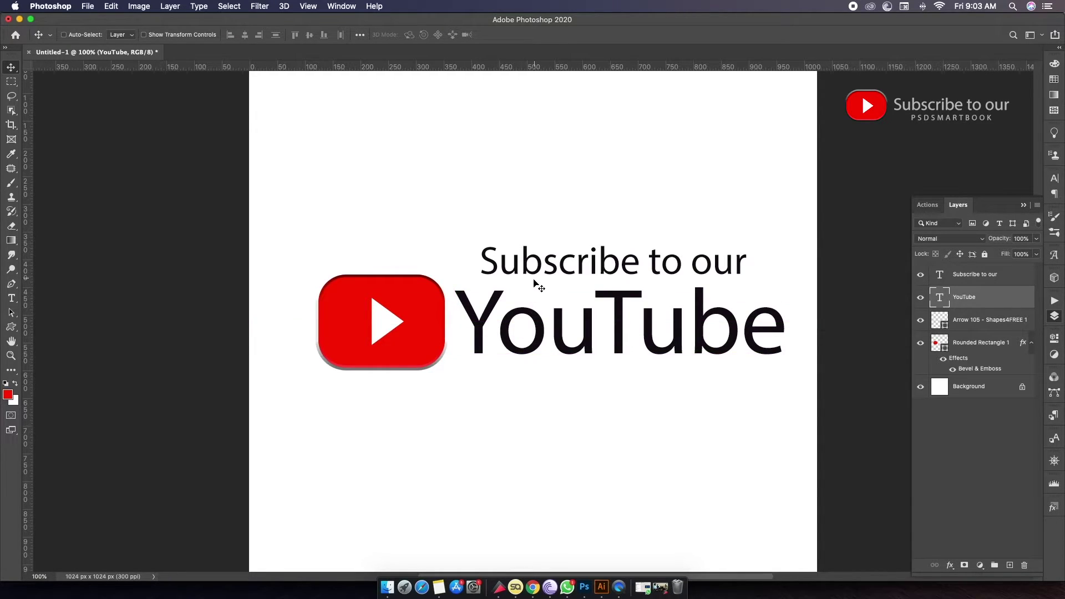
- Shift the 'Subscribe to our' line slightly to the left
right_click(548, 269)
left_click(579, 272)
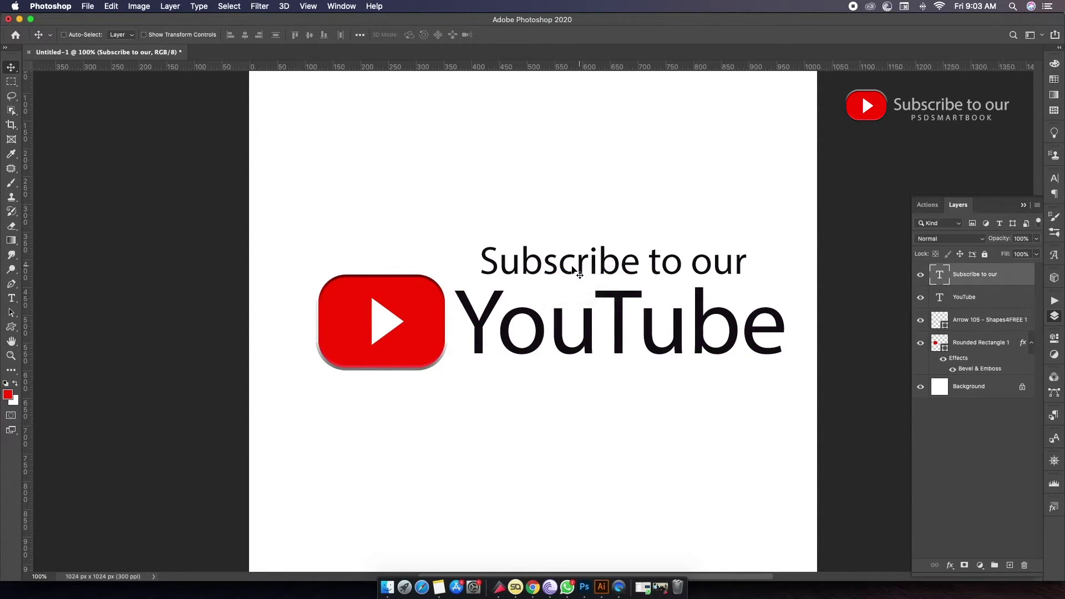
left_click_drag(574, 266, 571, 267)
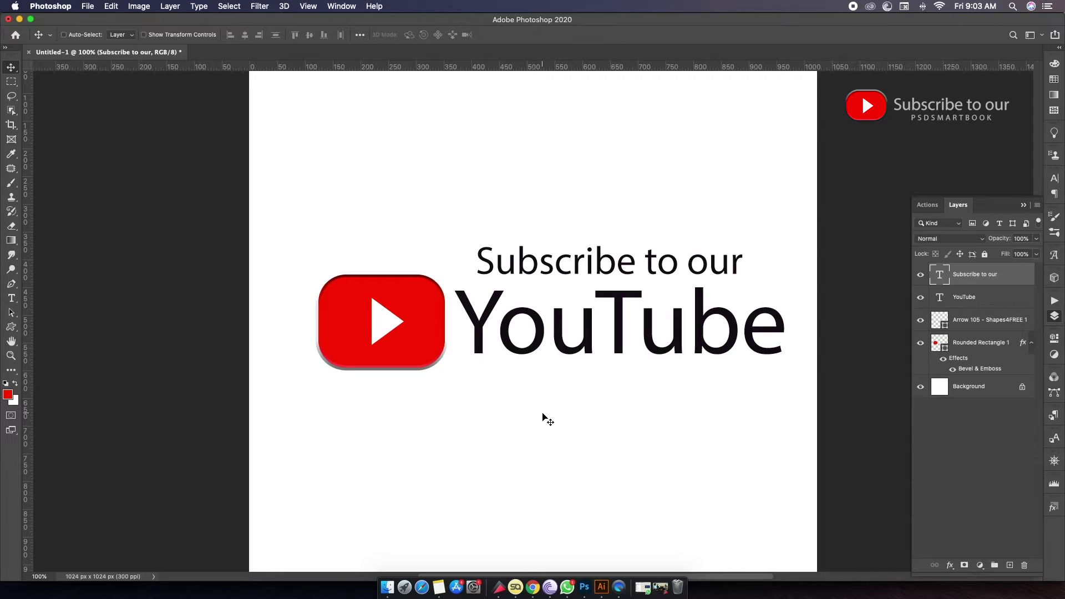
- Add 'MEMORYMAKERS' text at 31 pt below the logo and bring it onto the canvas
key("t")
left_click(424, 436)
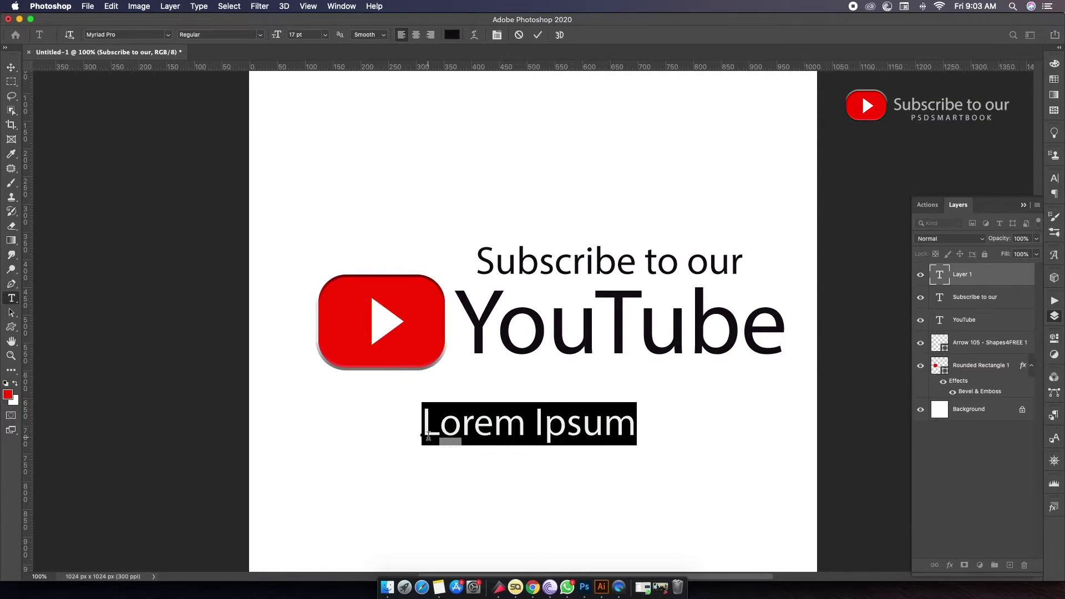
type("M")
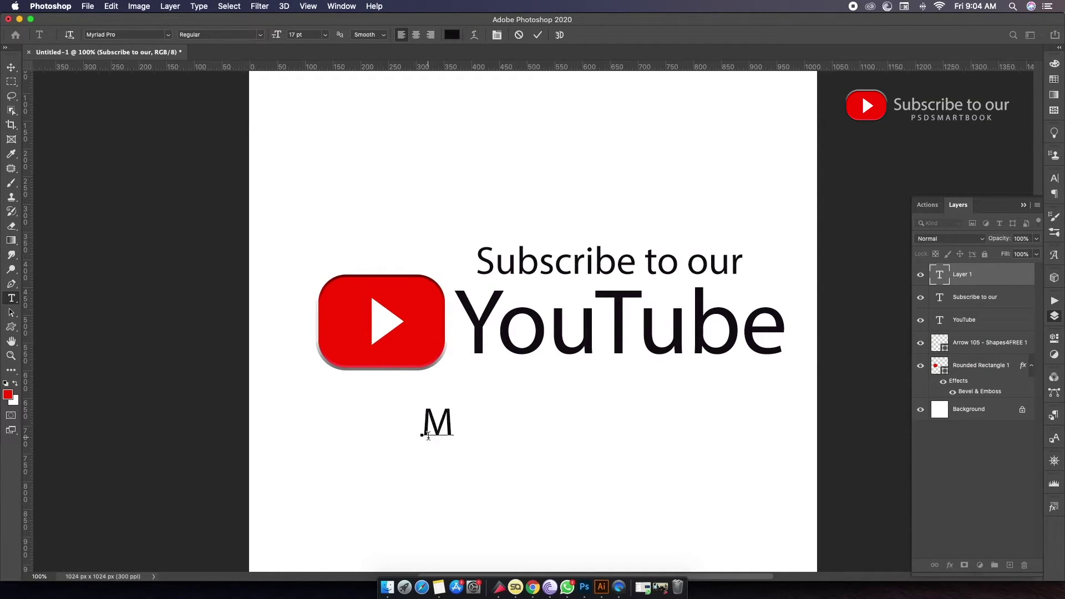
type("EM")
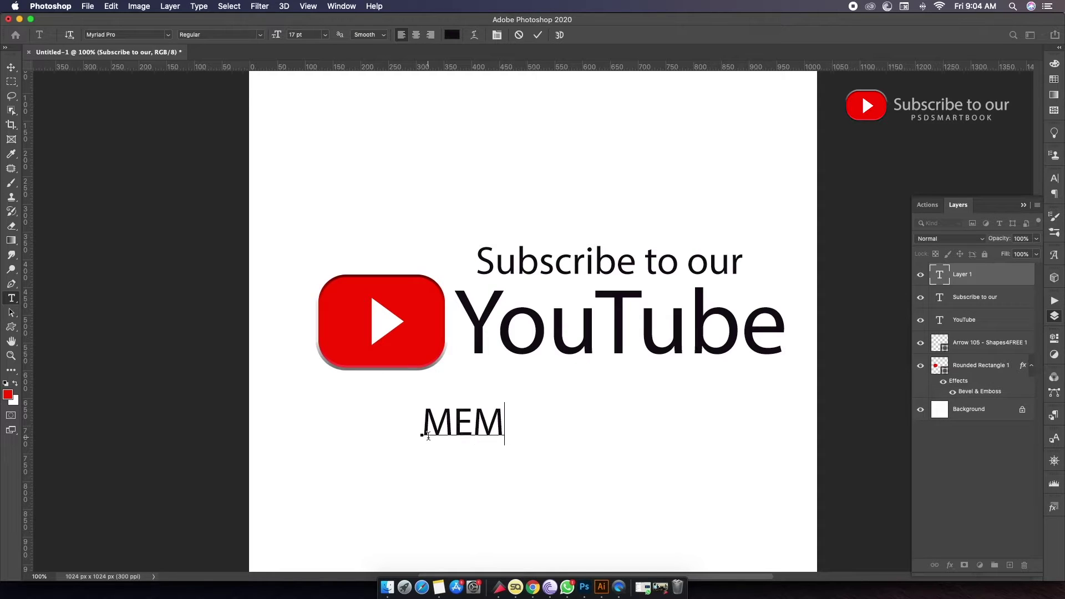
type("OR ")
type("MA")
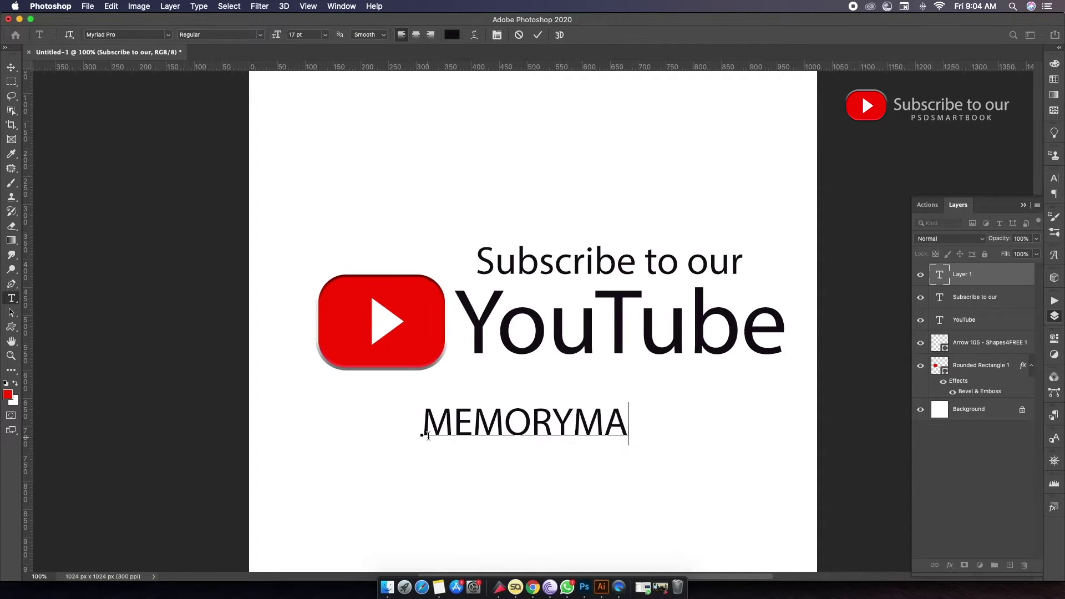
type("KES")
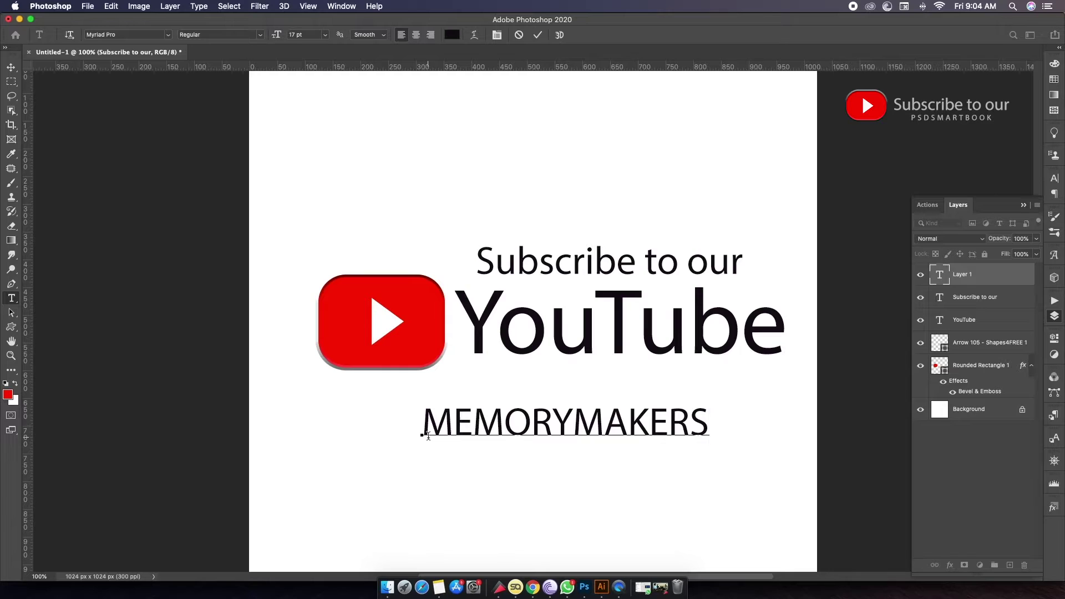
key("super+a")
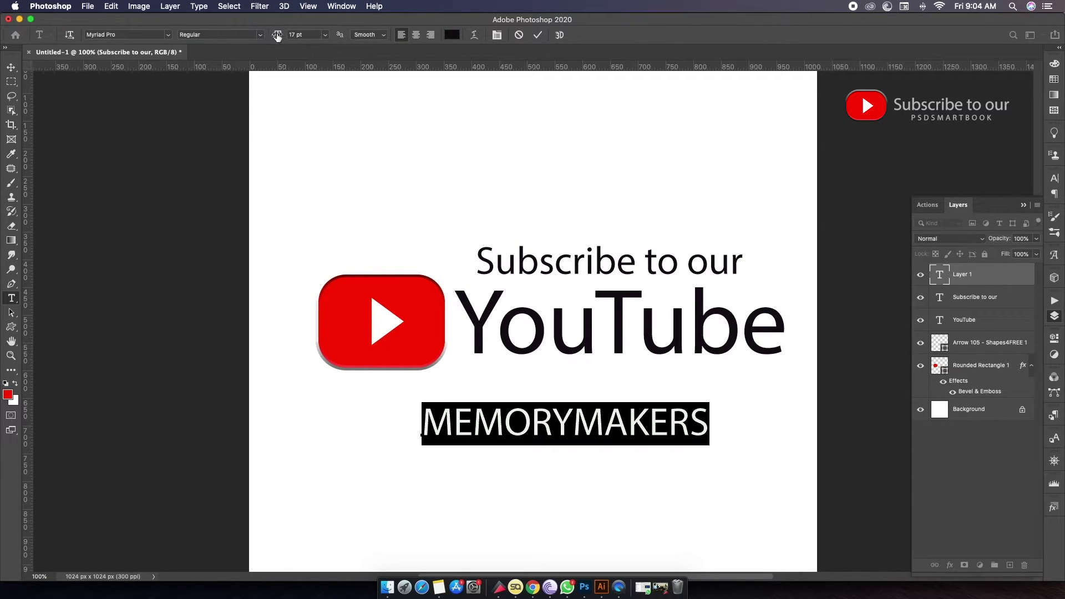
left_click_drag(276, 37, 284, 36)
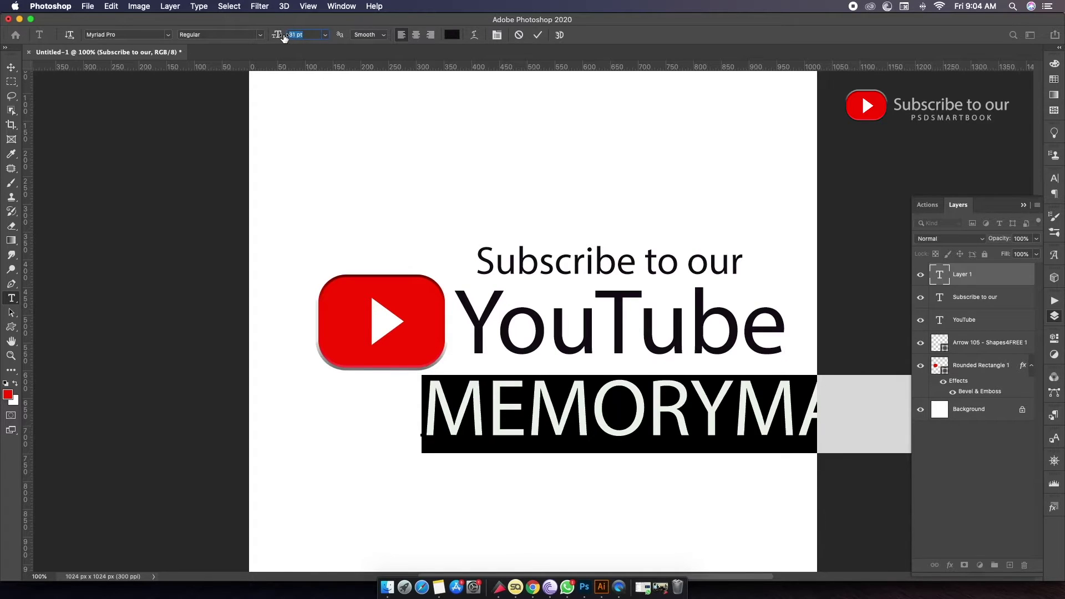
left_click(537, 35)
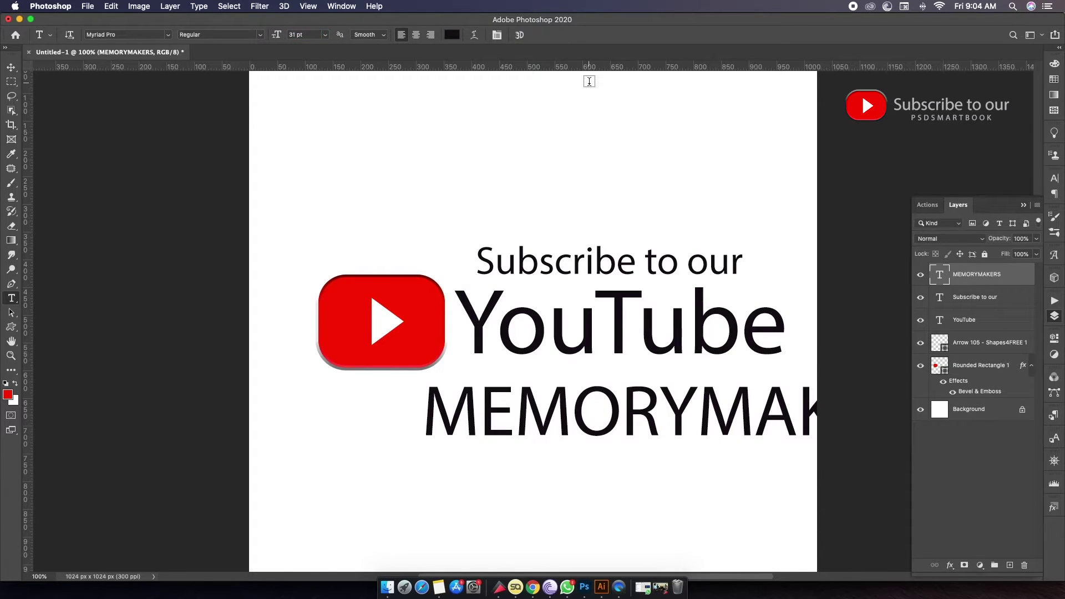
key("v")
left_click_drag(727, 344, 581, 339)
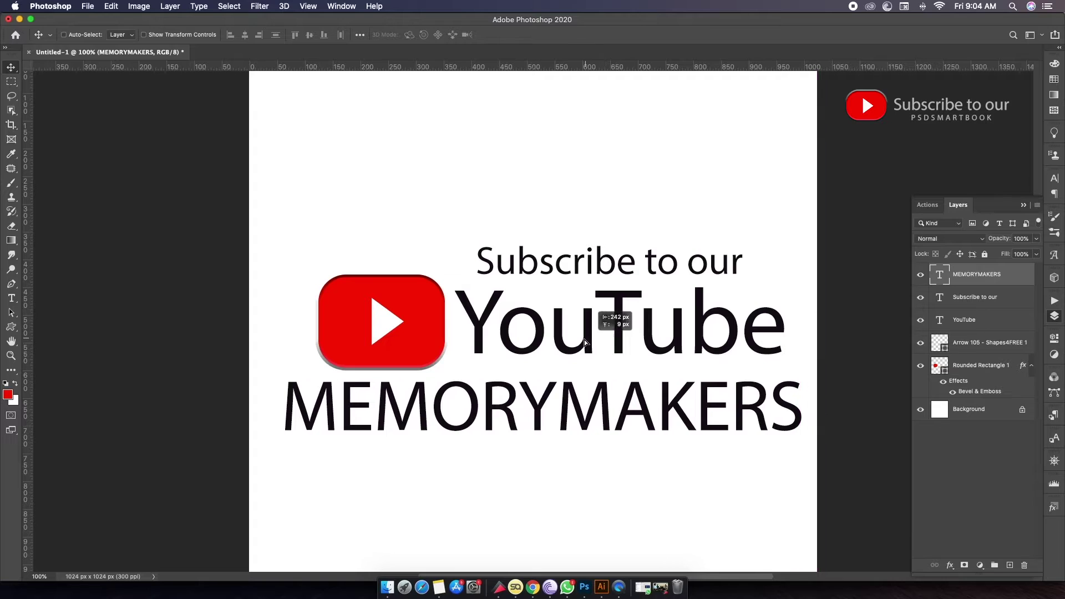
- Shrink MEMORYMAKERS and centre it just beneath the YouTube wordmark
key("ctrl+t")
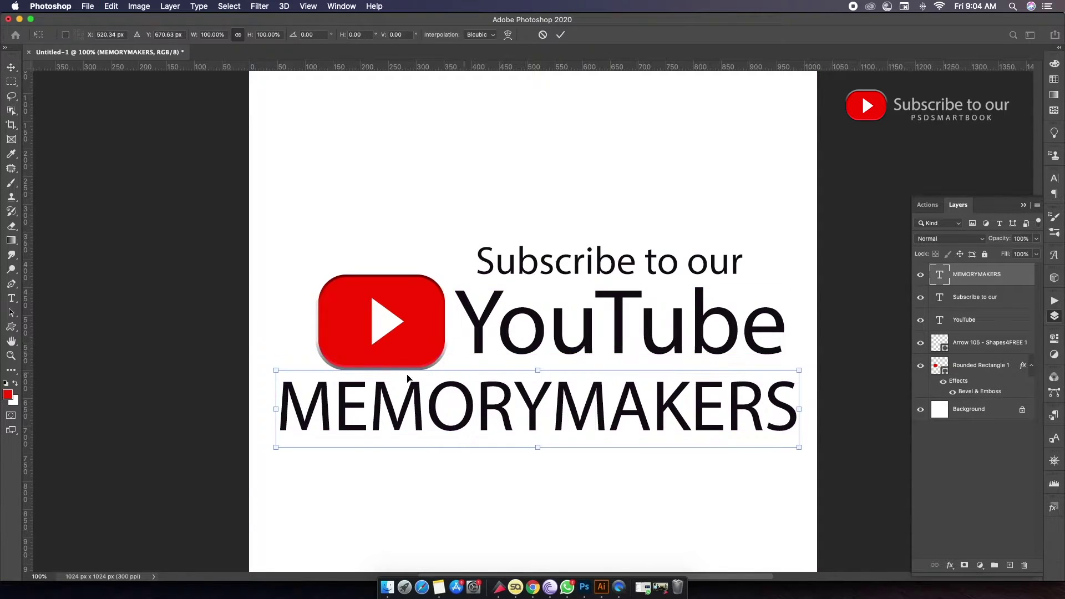
left_click_drag(278, 371, 627, 420)
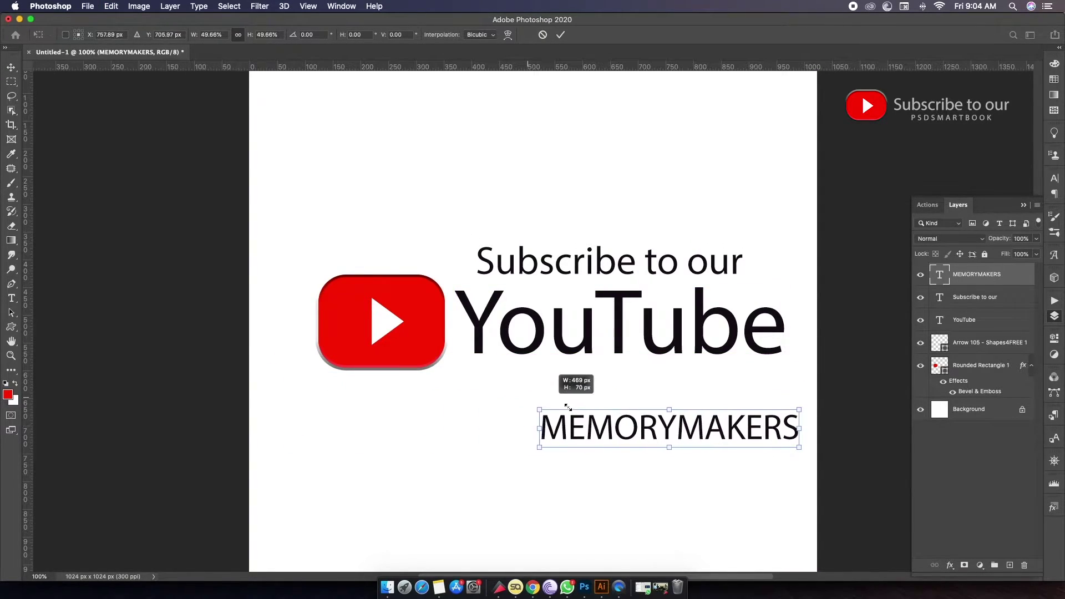
key("Return")
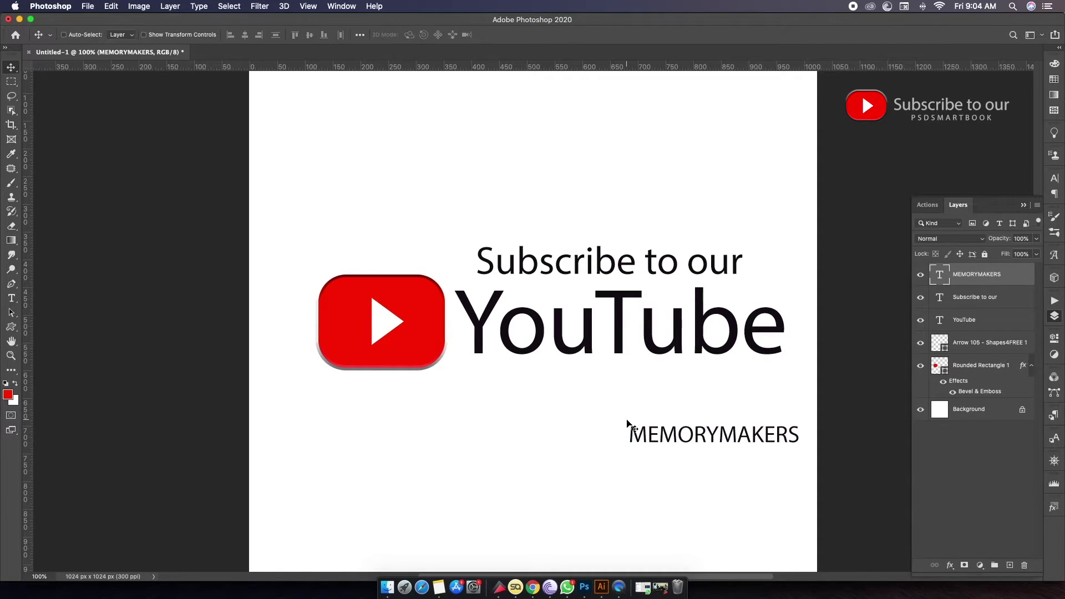
mouse_move(688, 446)
left_mouse_down()
mouse_move(604, 388)
mouse_move(622, 393)
left_mouse_up()
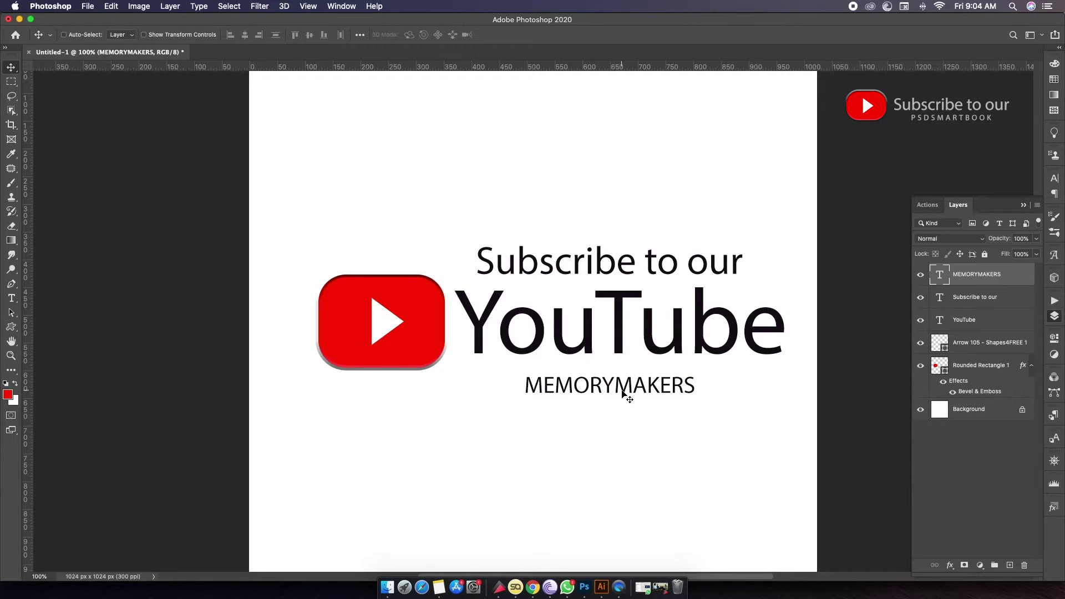
key("ctrl+t")
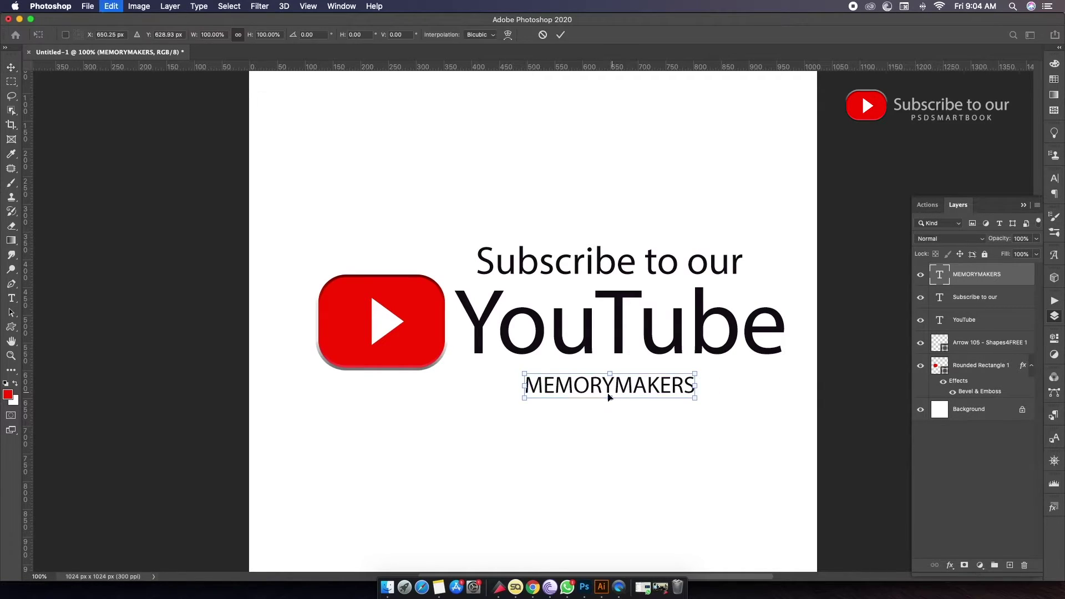
left_click_drag(523, 375, 563, 380)
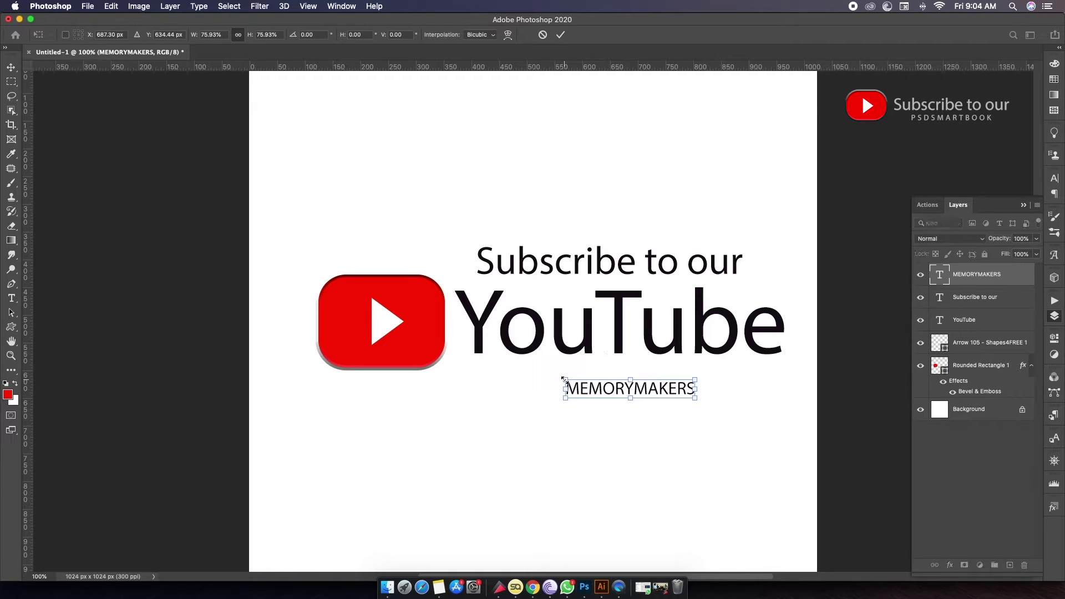
key("Return")
mouse_move(602, 389)
left_mouse_down()
mouse_move(589, 378)
mouse_move(598, 377)
left_mouse_up()
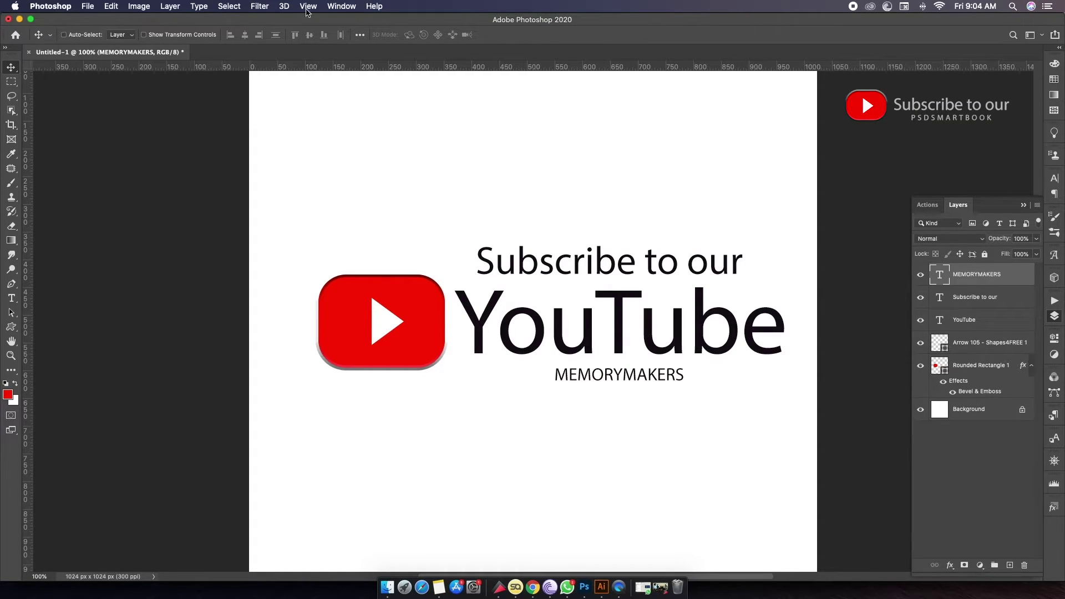
left_click(333, 6)
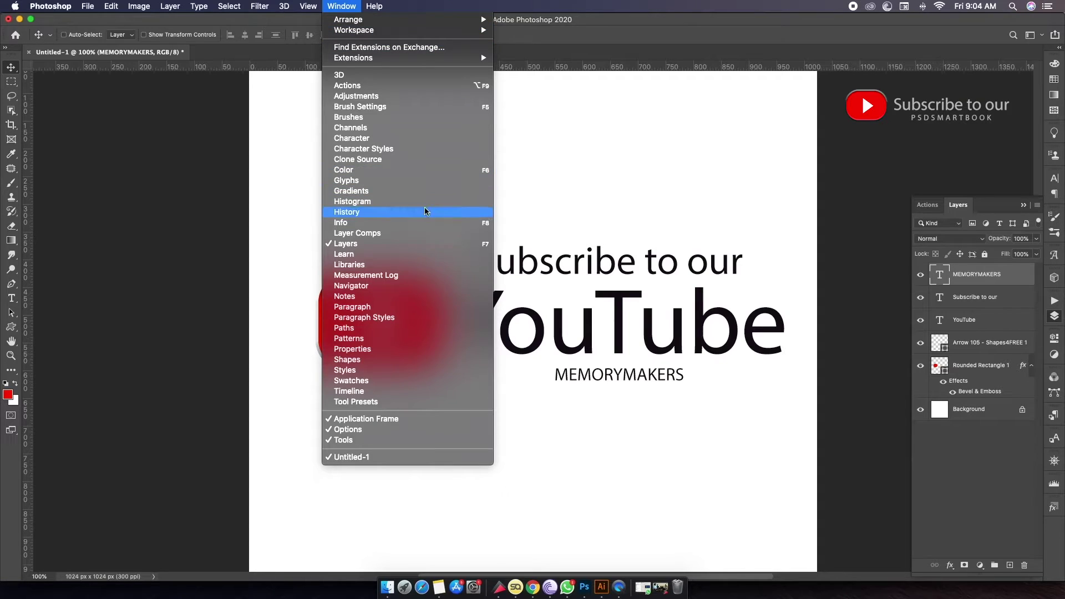
- Raise MEMORYMAKERS letter tracking to 660 and recentre the line beneath the YouTube wordmark
left_click(369, 139)
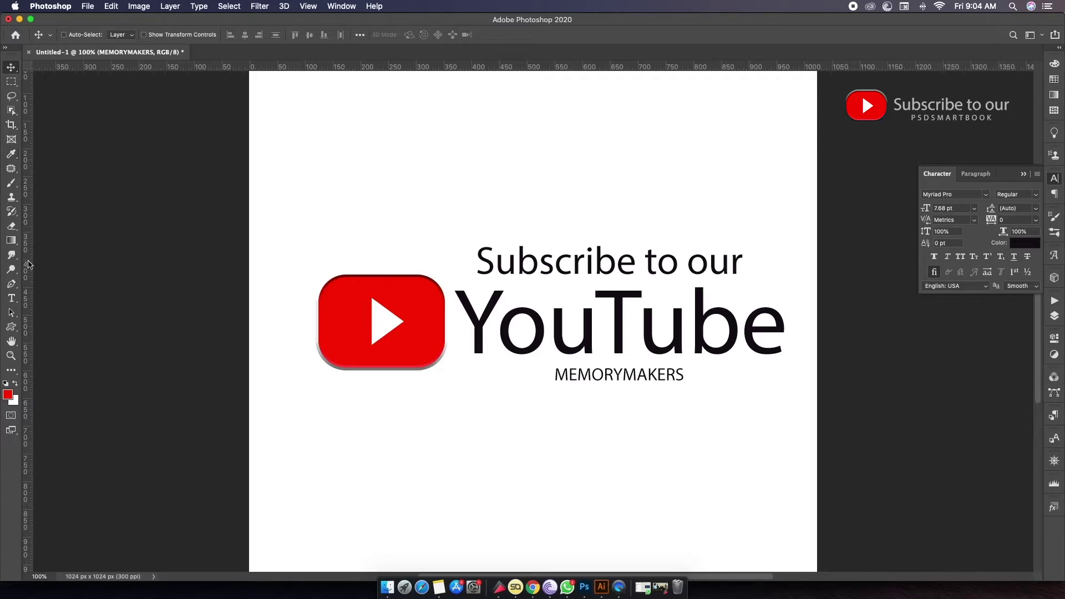
left_click(11, 299)
left_click(649, 374)
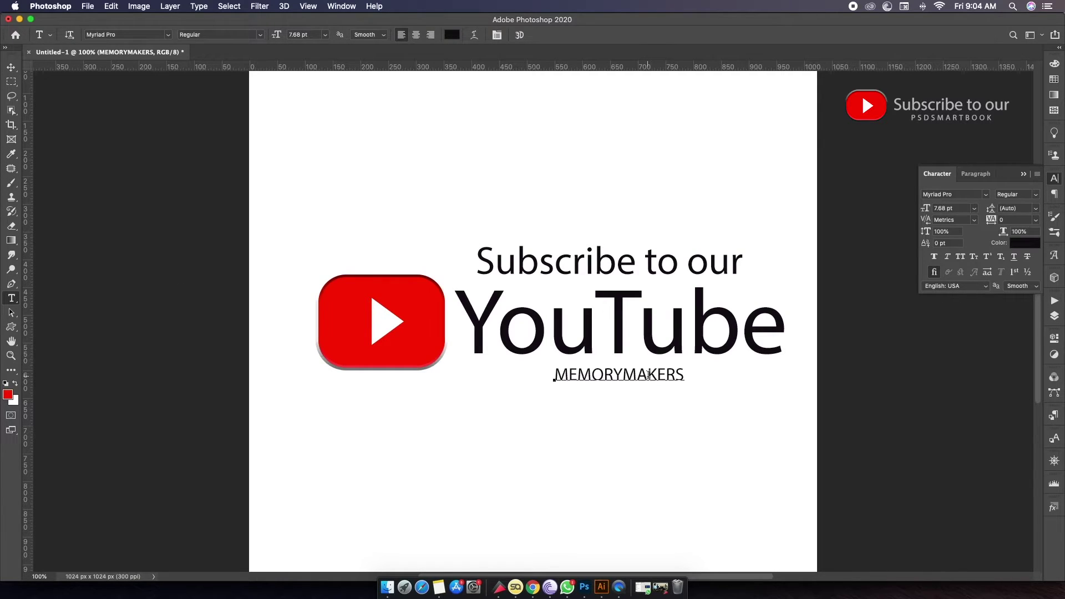
double_click(649, 376)
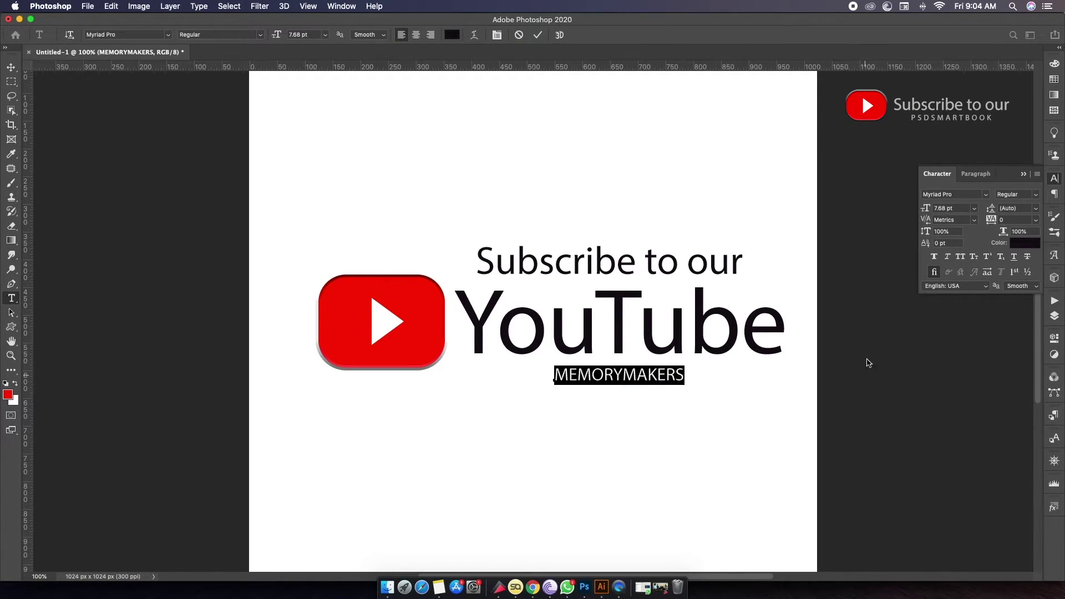
left_click_drag(992, 220, 1009, 220)
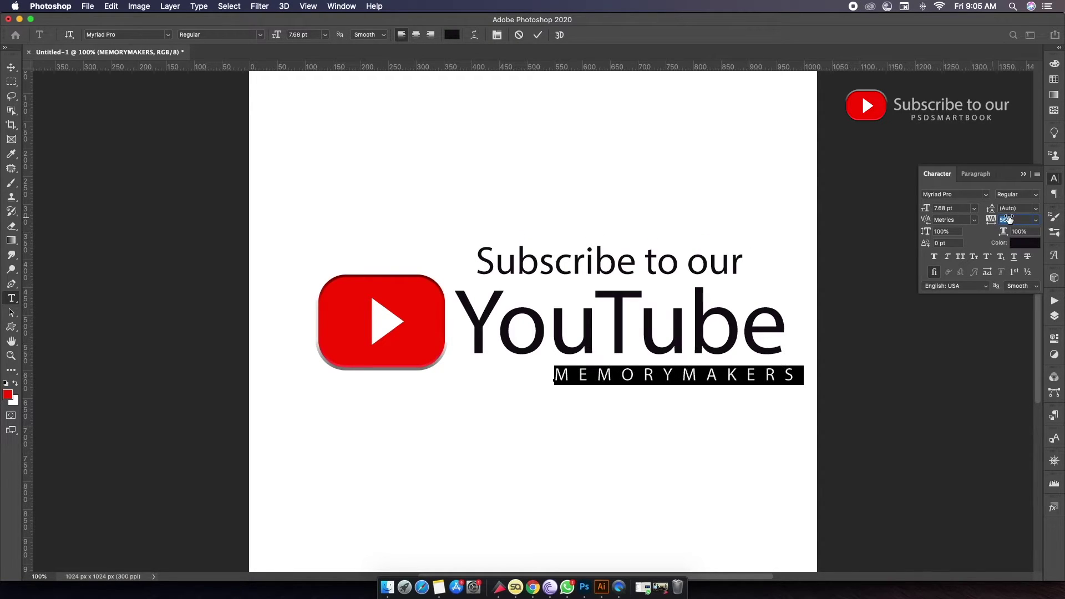
left_click(11, 68)
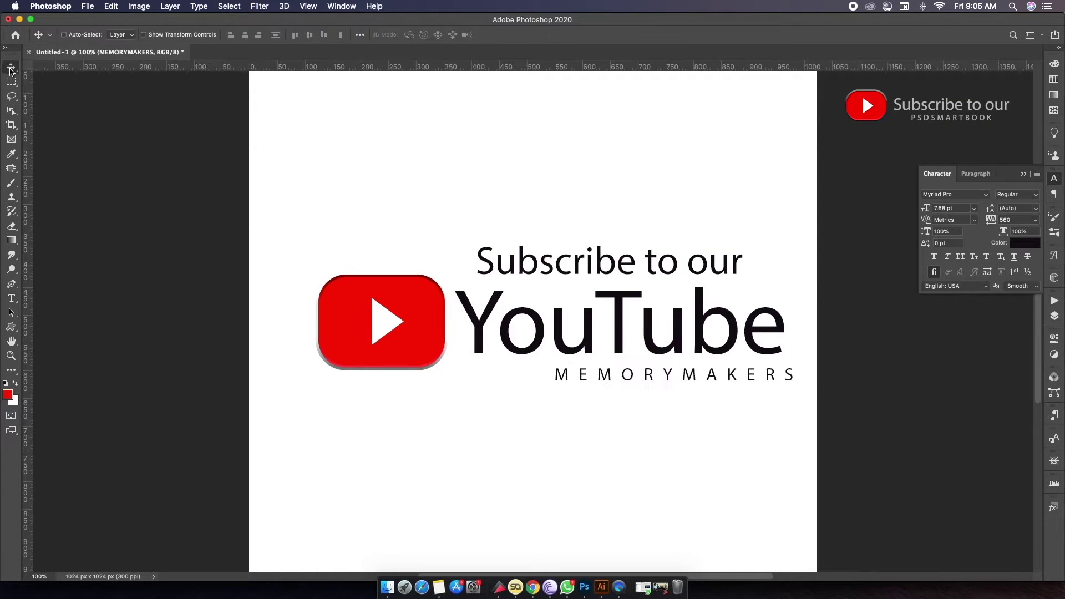
left_click_drag(598, 379, 543, 379)
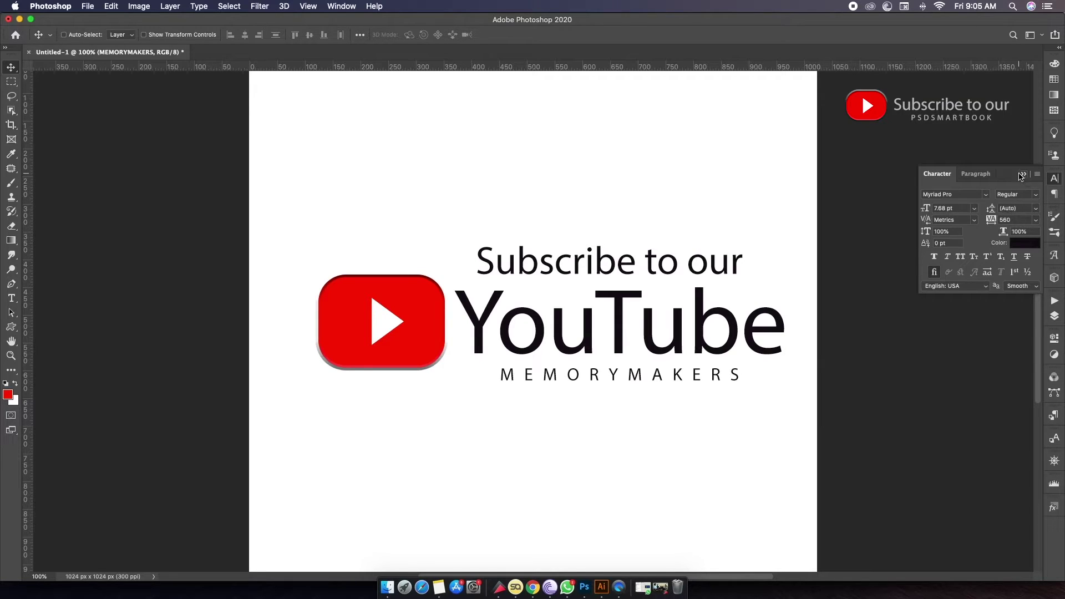
left_click(1022, 175)
- Group the MEMORYMAKERS-to-Rounded Rectangle 1 layers into Group 1, hide Background, and nudge left
left_click(1058, 315)
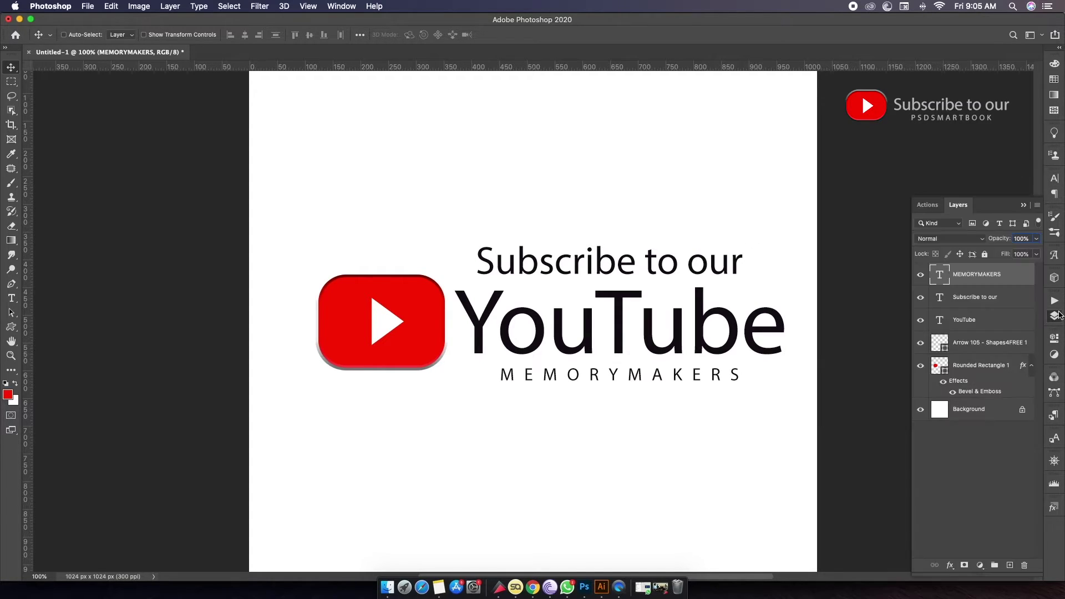
left_click(990, 377, "shift")
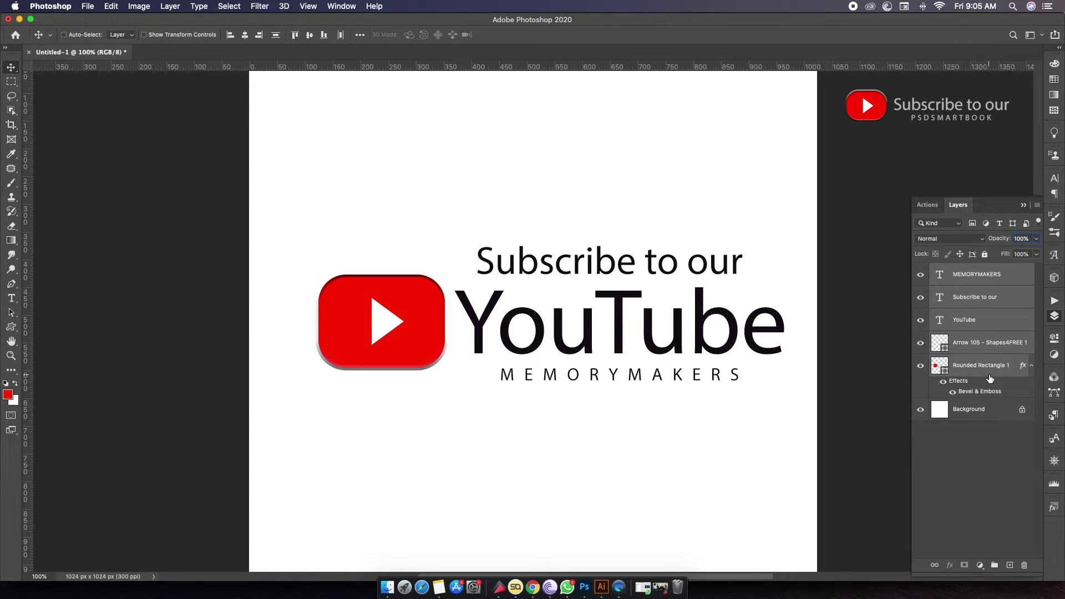
key("ctrl+g")
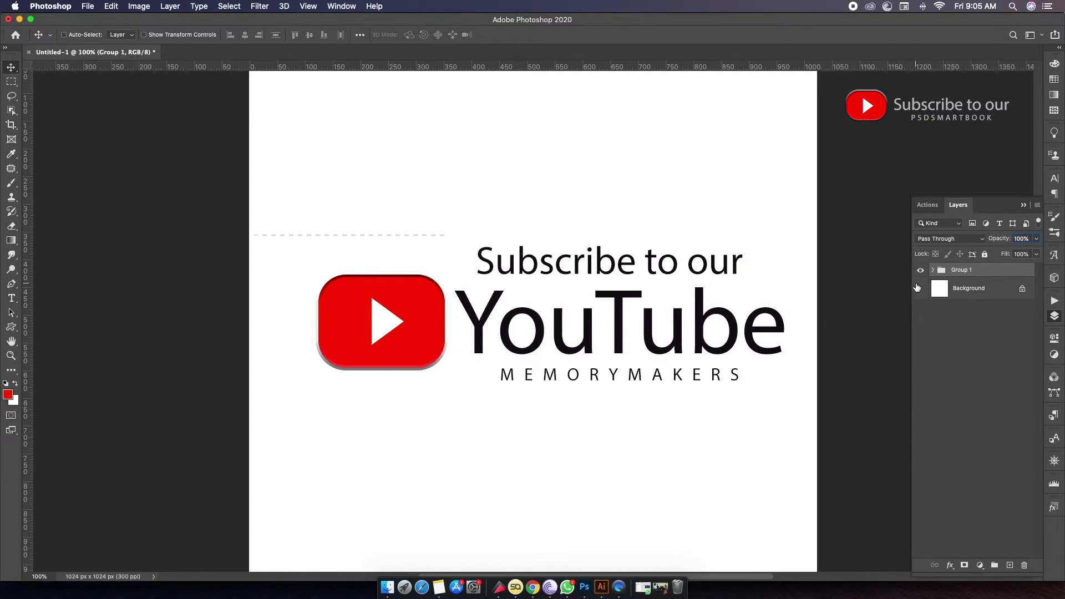
left_click(920, 288)
left_click_drag(677, 316, 658, 316)
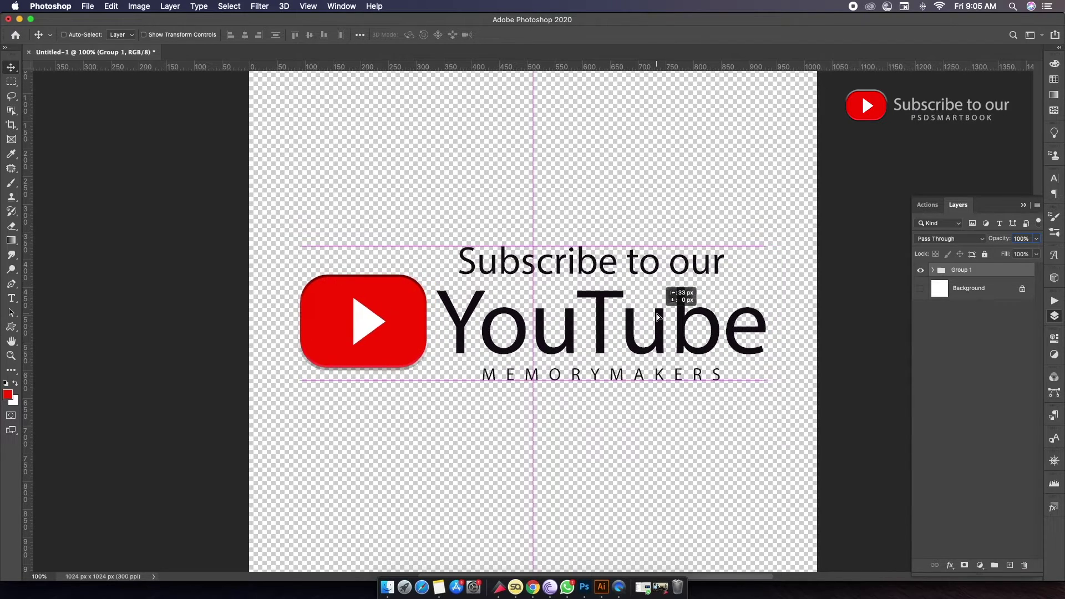
- Start editing and transforming the YouTube text, then cancel both without changes
double_click(660, 314)
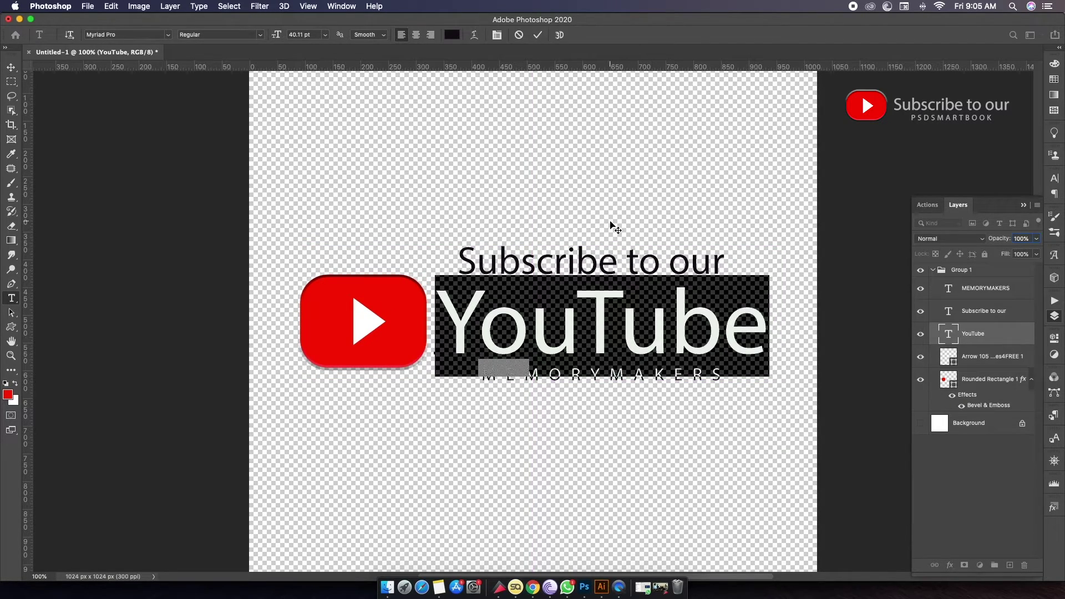
key("Escape")
key("v")
key("super+t")
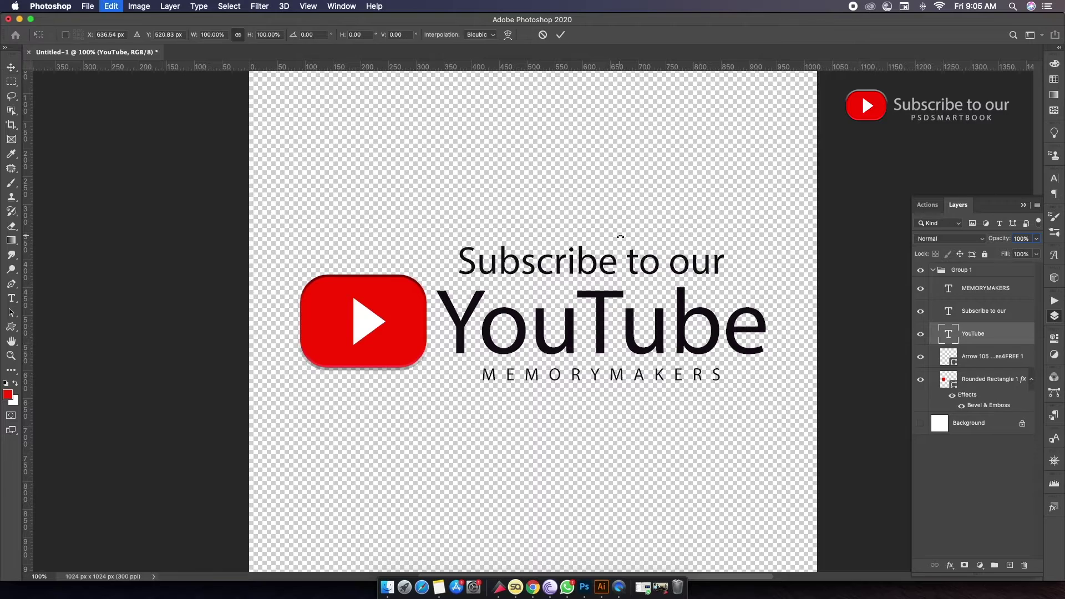
key("Escape")
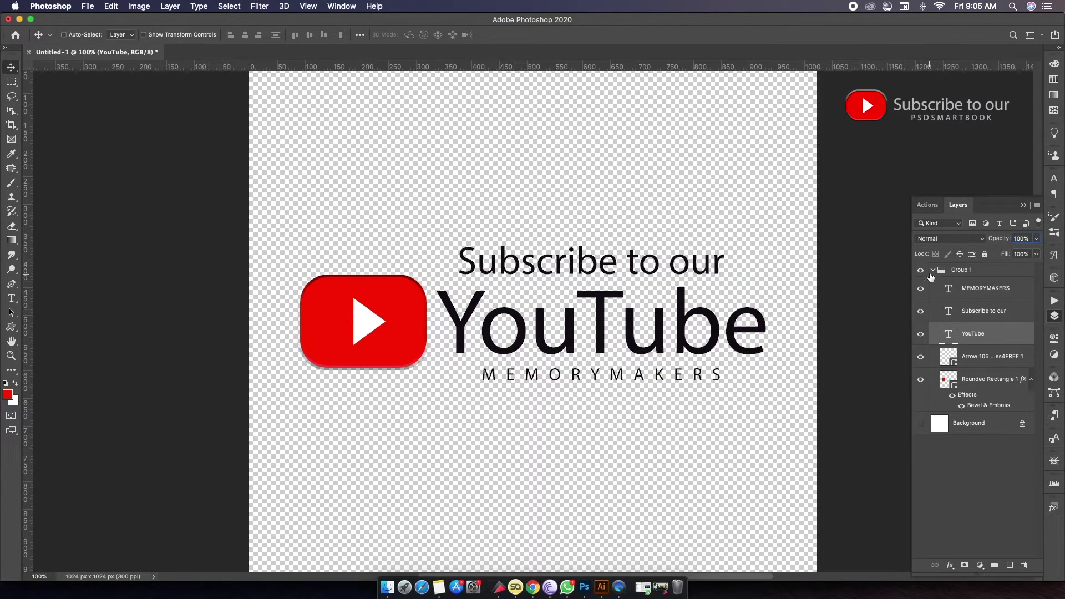
- Scale Group 1 down to about 96% and centre it horizontally on the canvas
left_click(932, 271)
key("super+t")
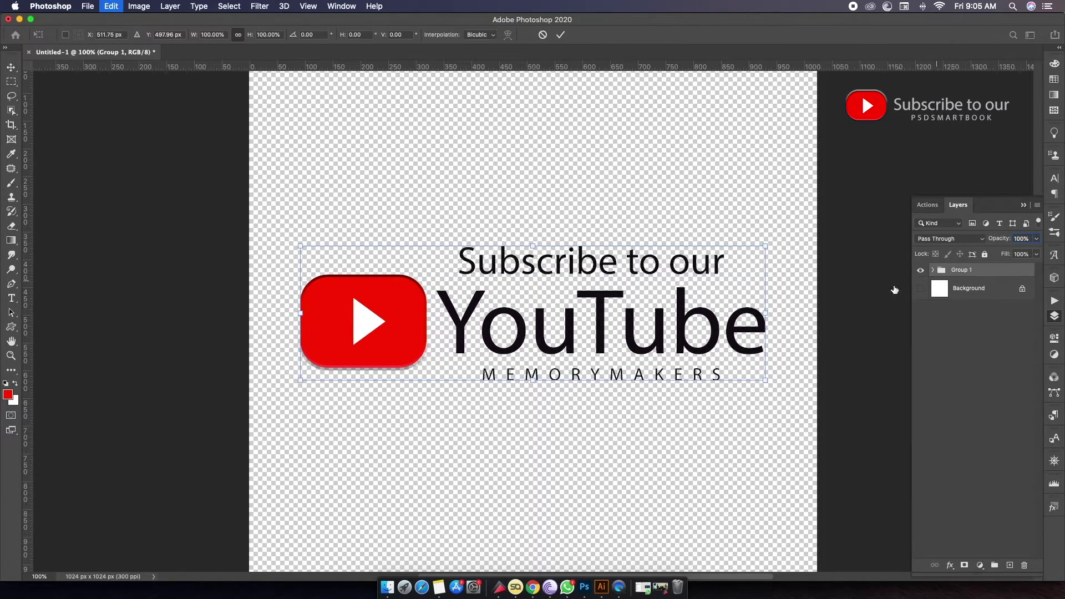
left_click_drag(769, 245, 748, 251)
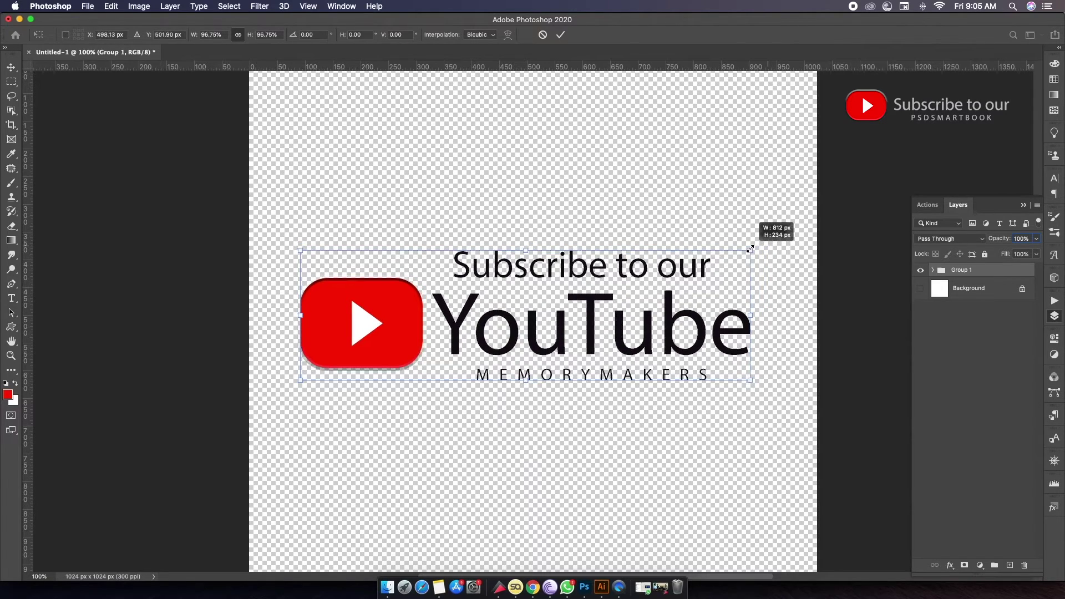
left_click_drag(676, 284, 680, 284)
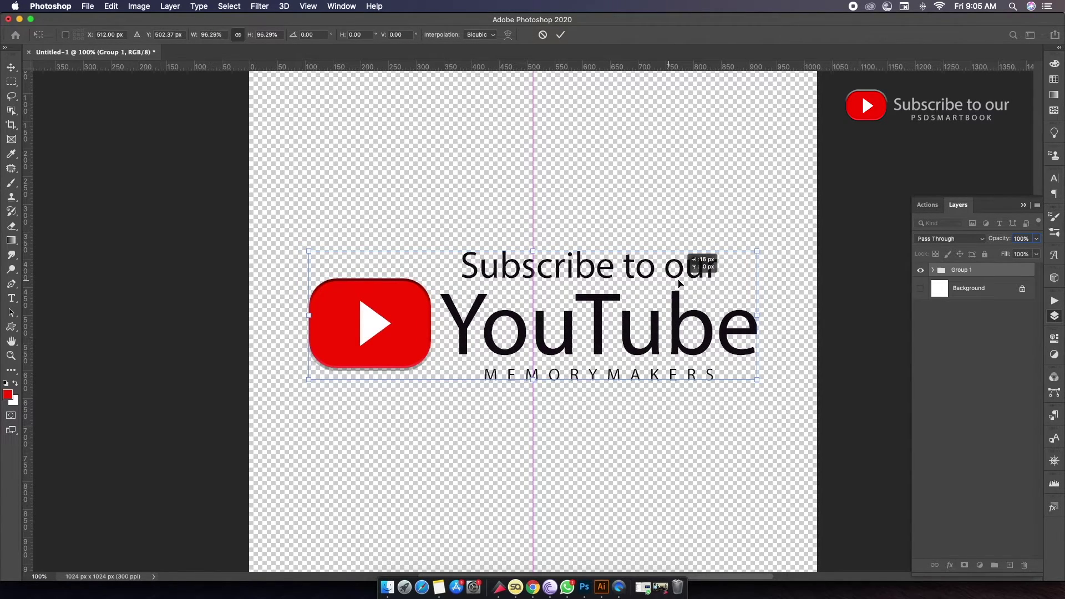
left_click(560, 34)
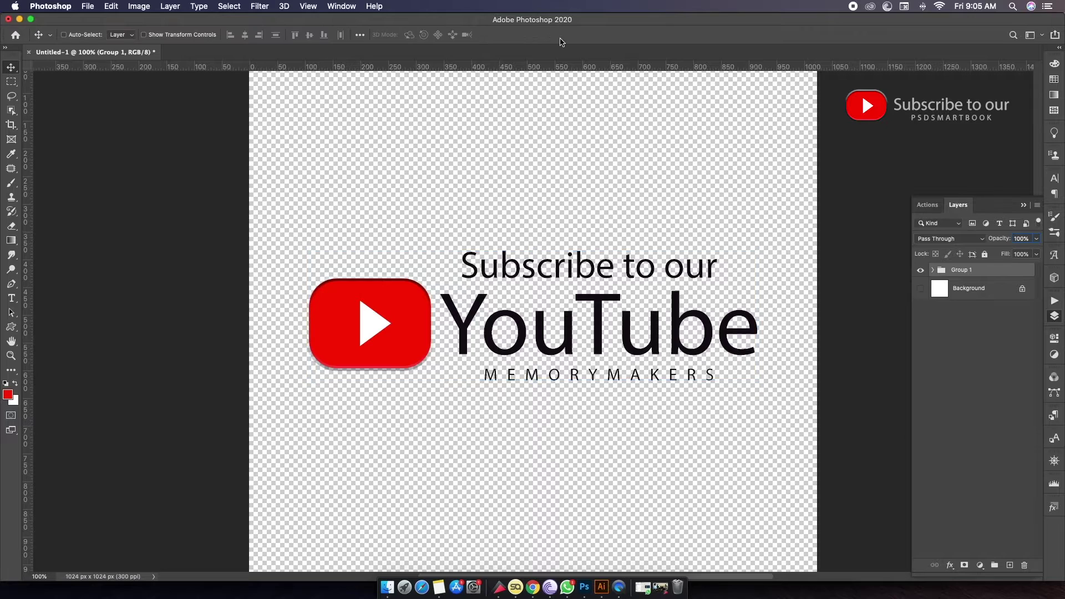
scroll(412, 104, "left", 3)
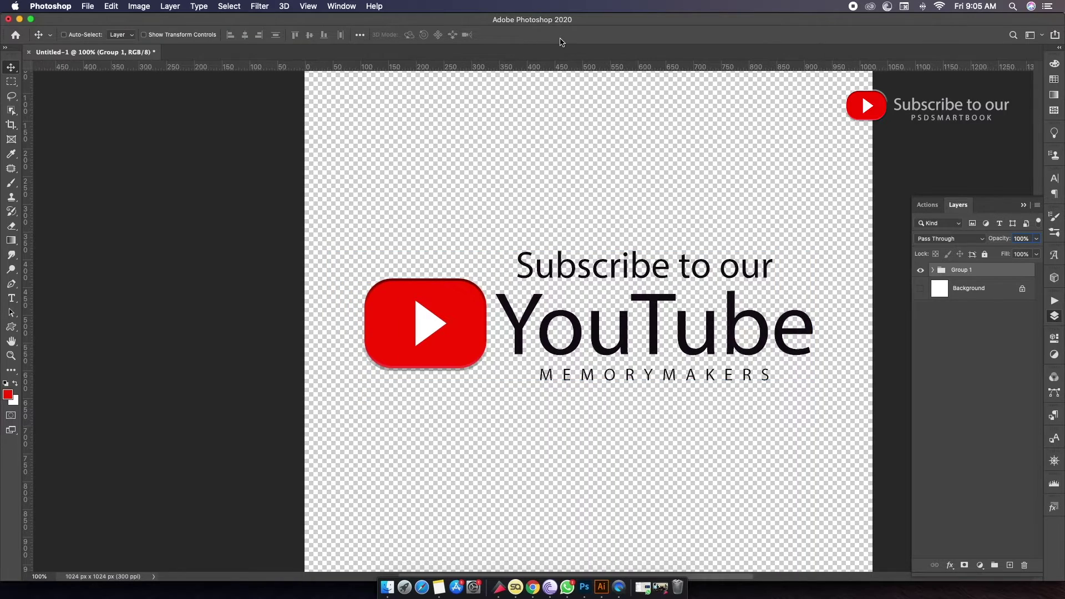
- In the save dialog, navigate AHMEDABAD > YOUTUBE > YOUTUBE11 > photography quotes > CHENALVIDEO to folder 088
left_click(88, 7)
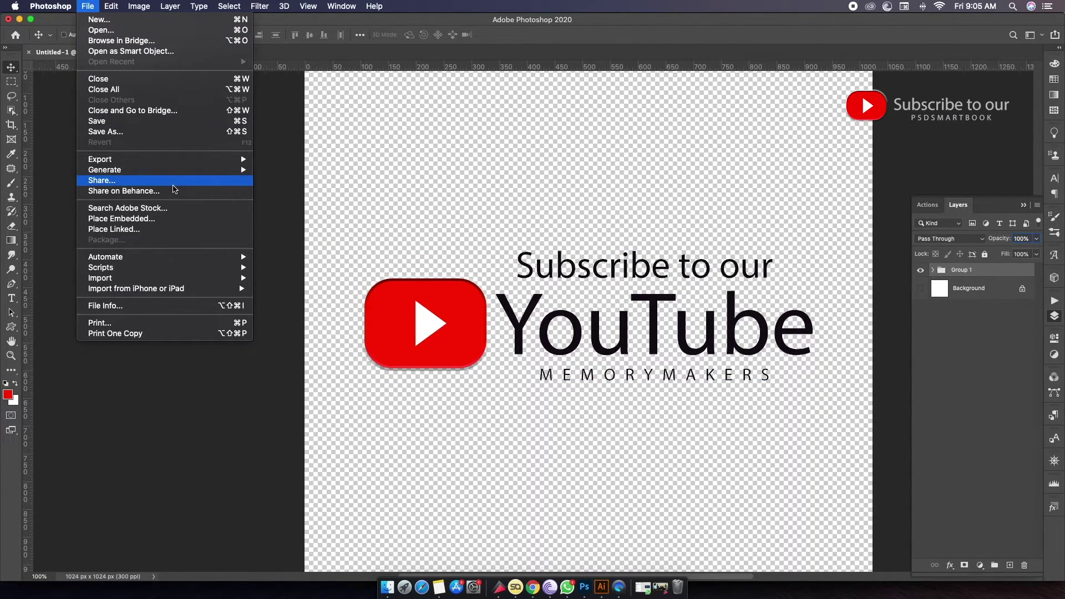
left_click(142, 131)
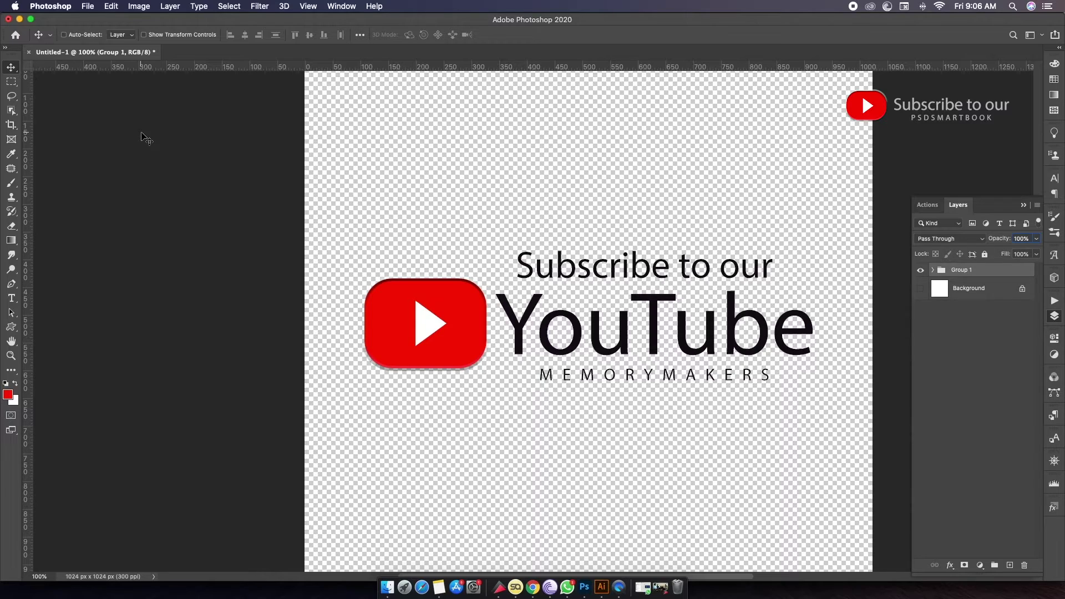
key("ctrl+s")
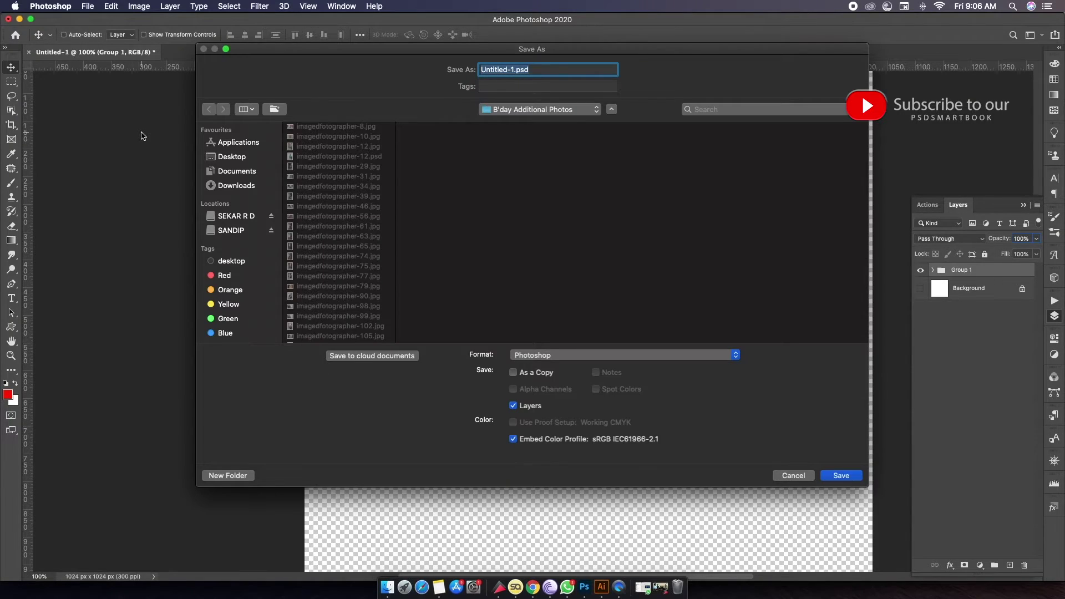
left_click(254, 219)
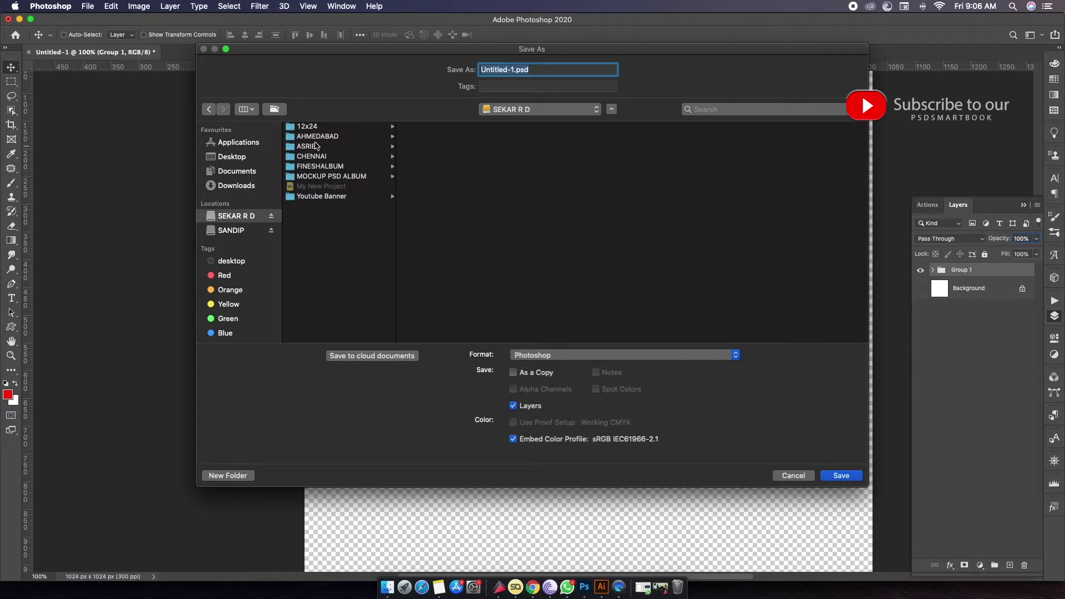
left_click(317, 137)
left_click(425, 216)
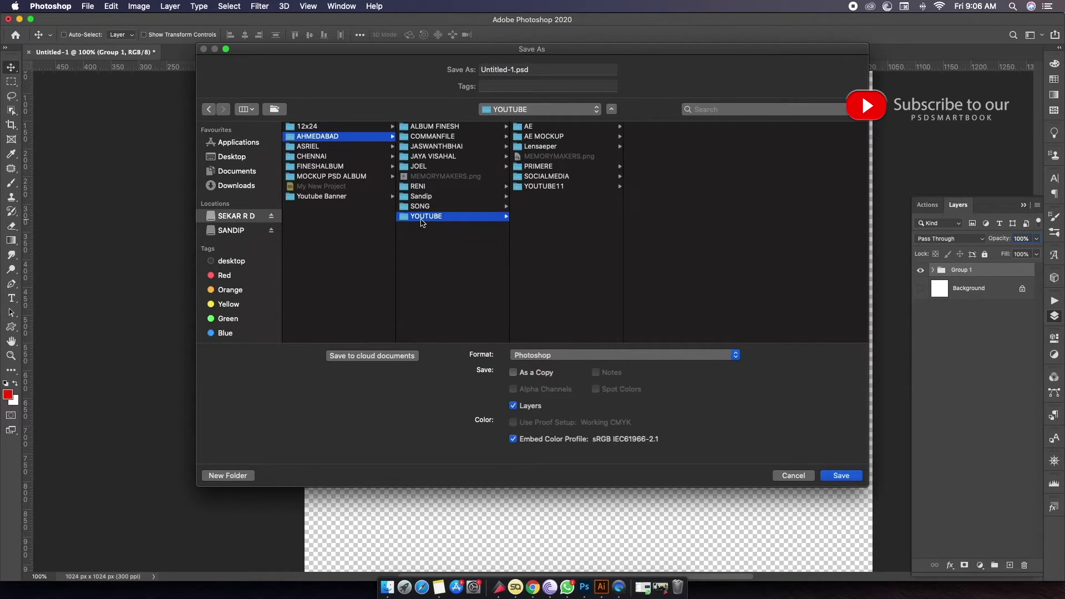
left_click(550, 187)
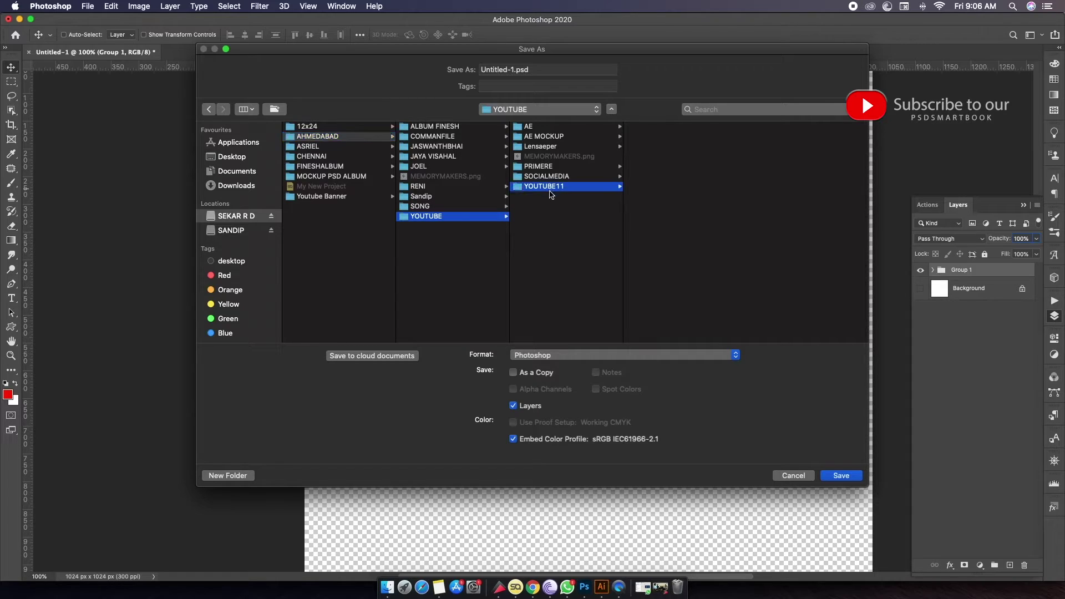
left_click(670, 176)
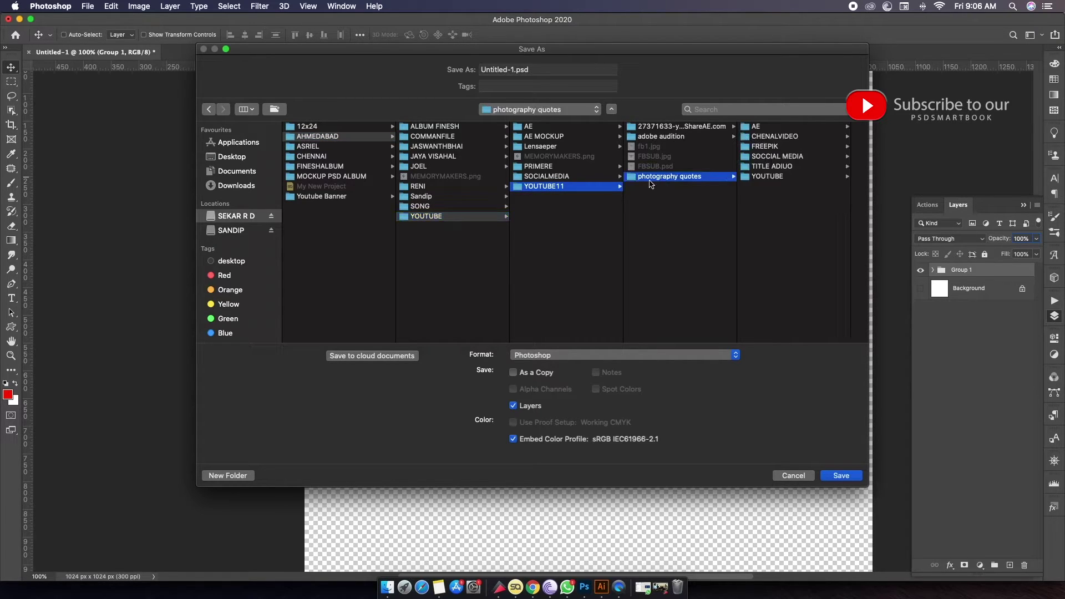
left_click(787, 139)
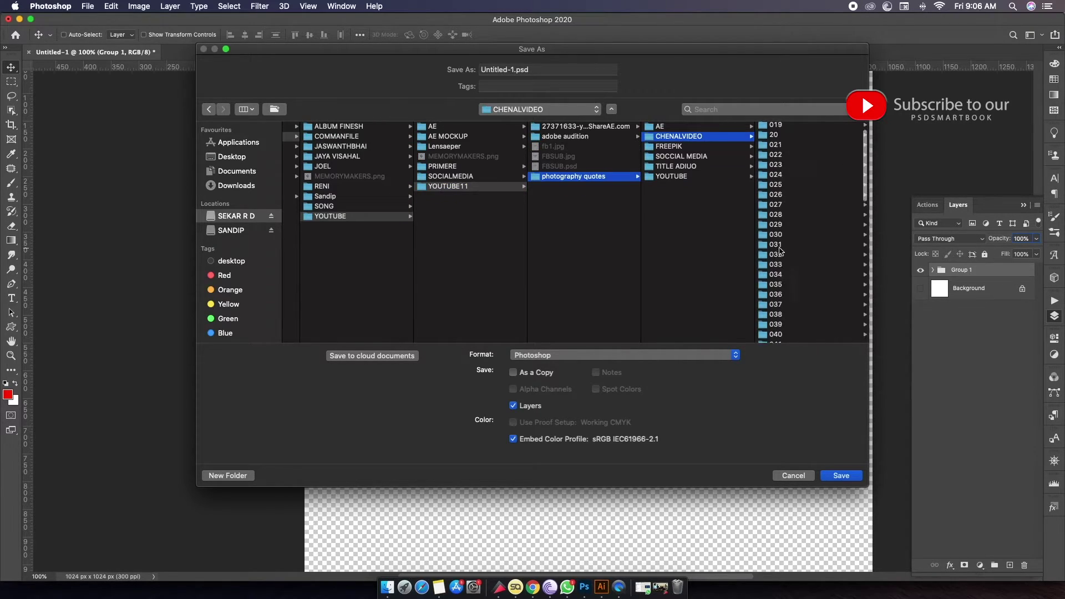
scroll(776, 266, "down", 10)
left_click(775, 288)
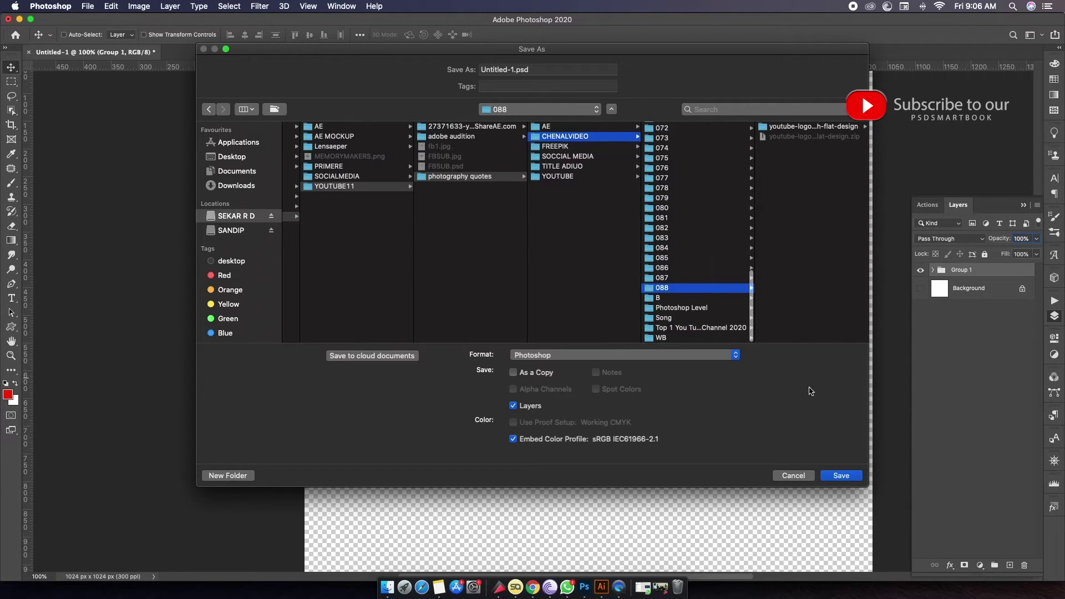
- Save the image as a PNG named 'Youtube logo', accepting the PNG options
left_click(736, 358)
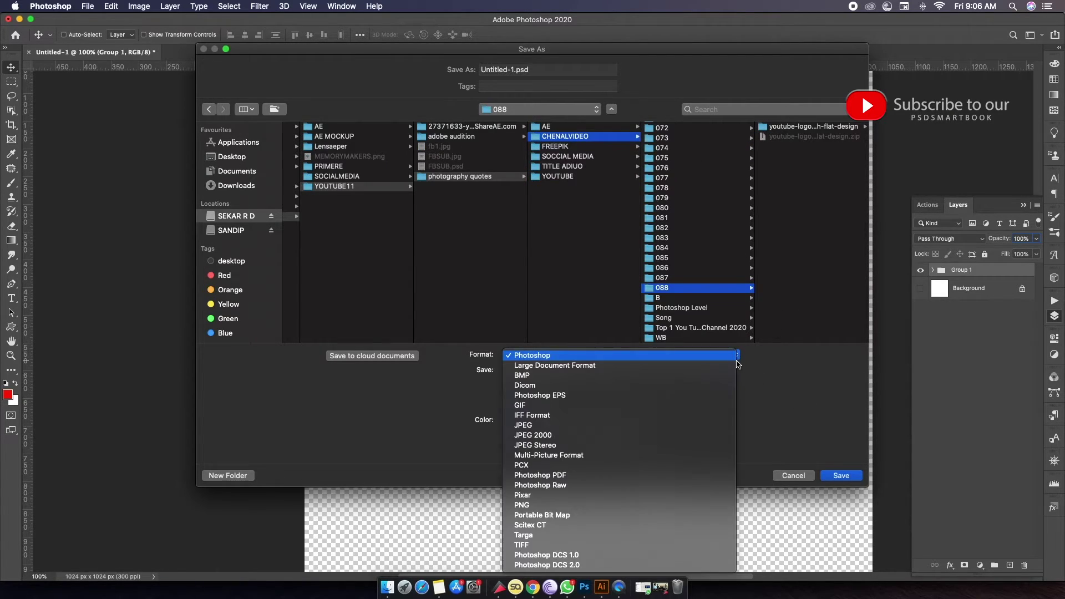
left_click(666, 506)
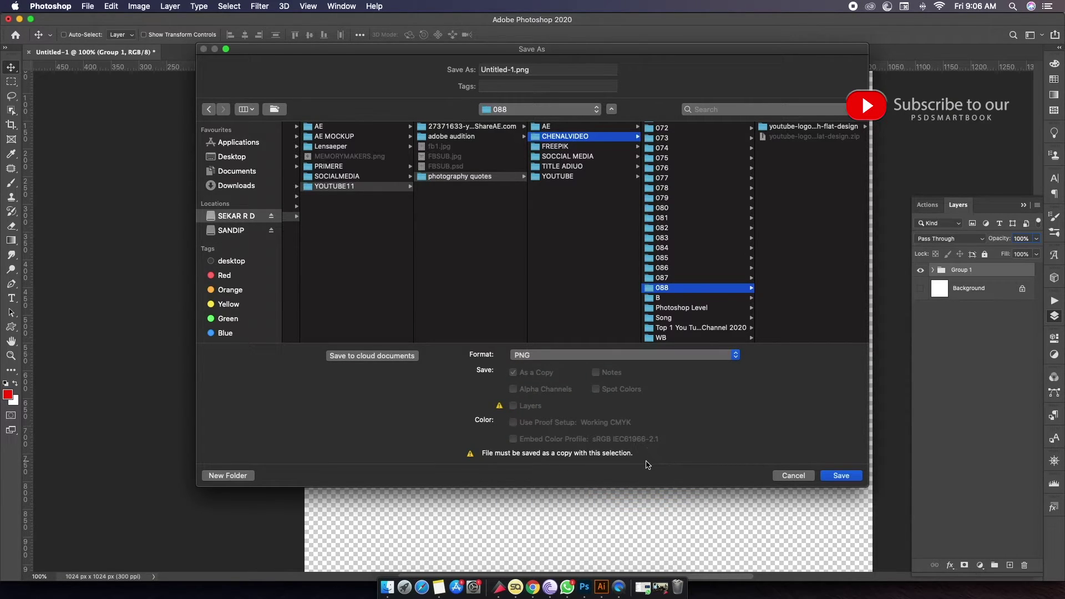
left_click(512, 70)
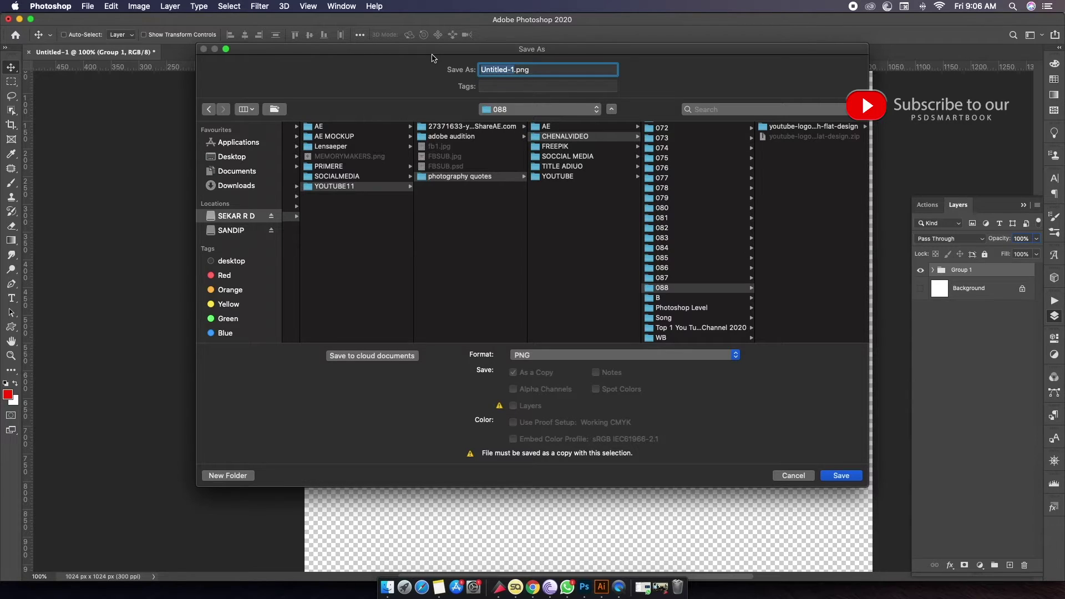
type("Yo")
type("u")
type("tube")
type(" log")
type("o")
left_click(845, 477)
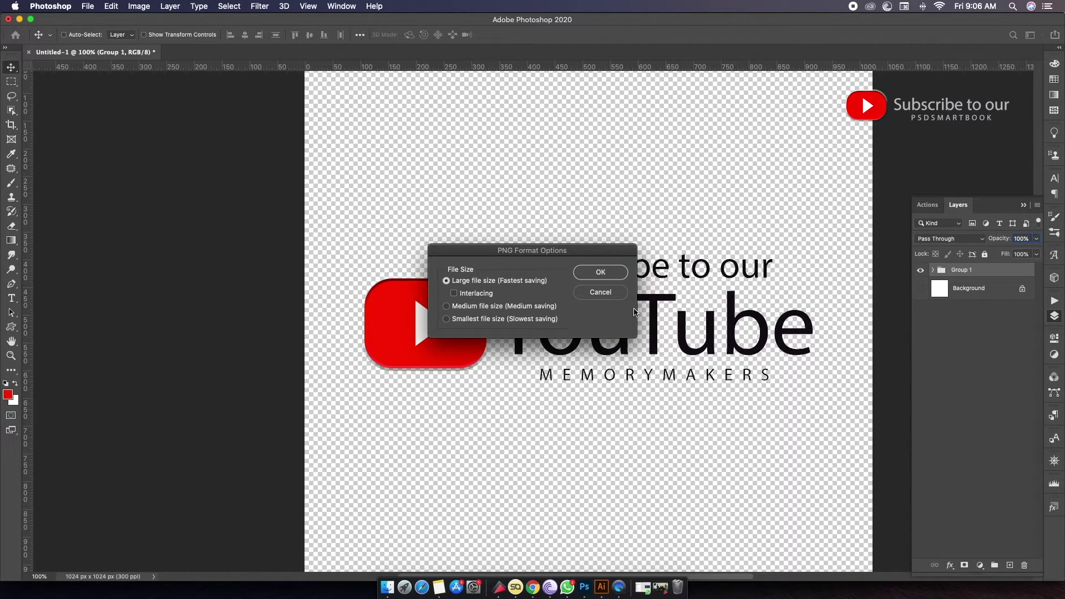
left_click(609, 273)
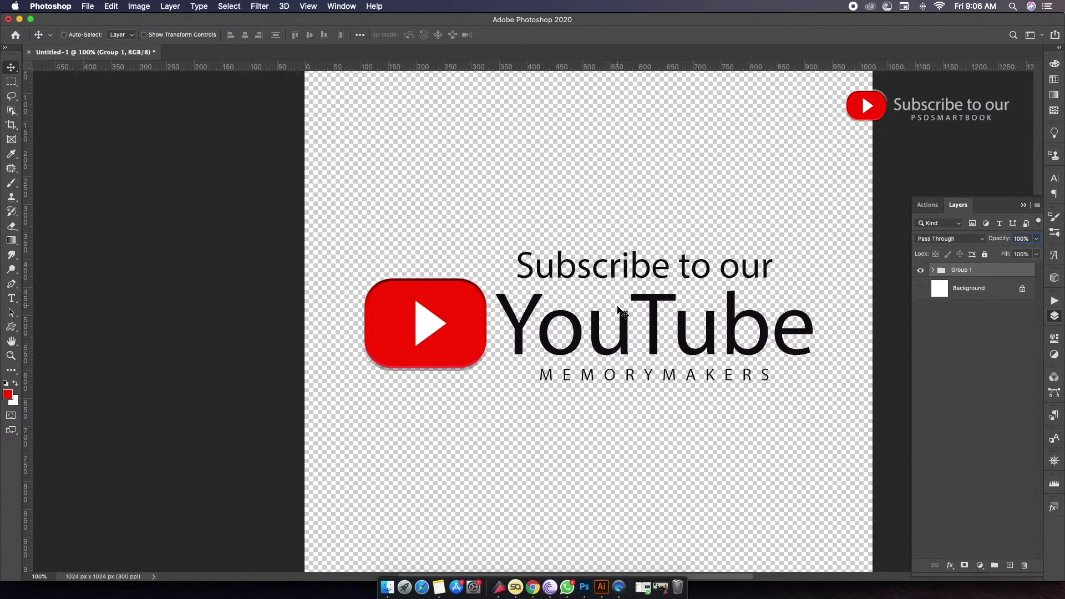
- In Group 1, hide the three text layers, keeping the play arrow visible
left_click(933, 270)
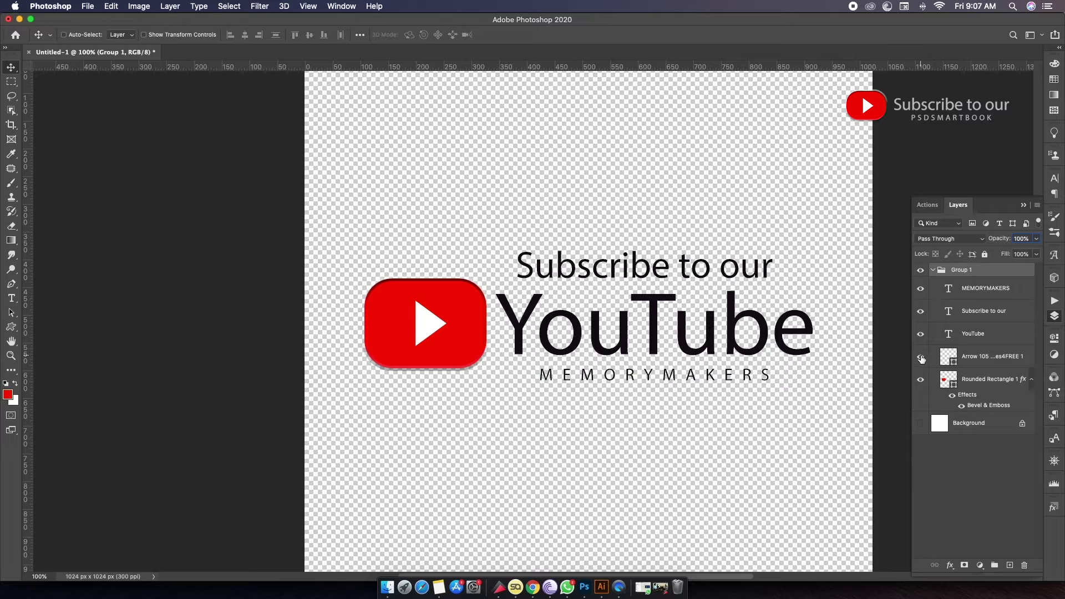
left_click_drag(920, 288, 921, 358)
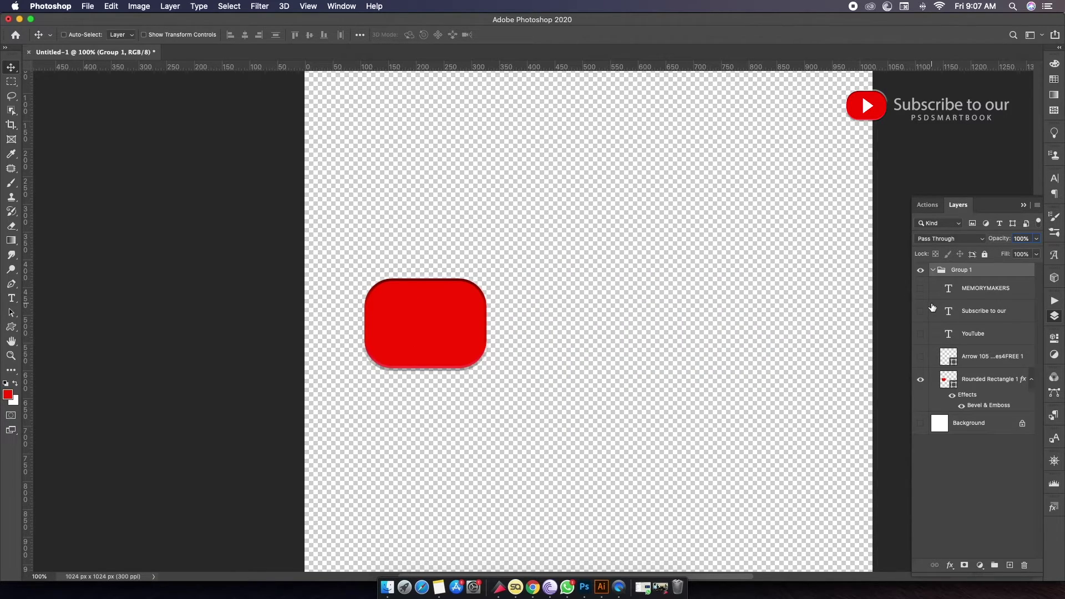
left_click(920, 356)
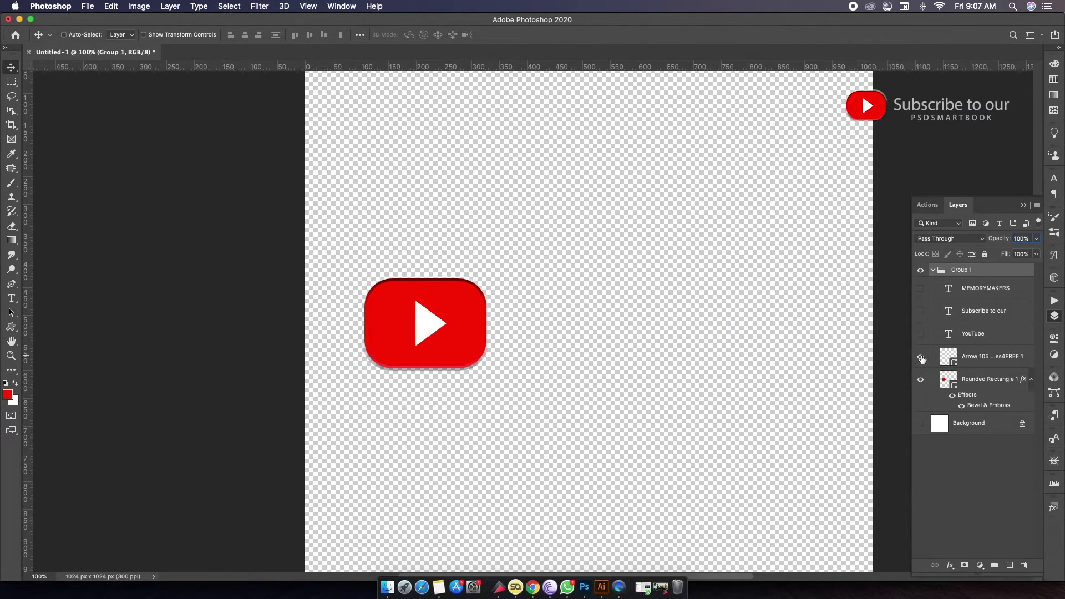
- Save the bare play-button icon as 'logo' in PNG format, accepting the size options
left_click(87, 8)
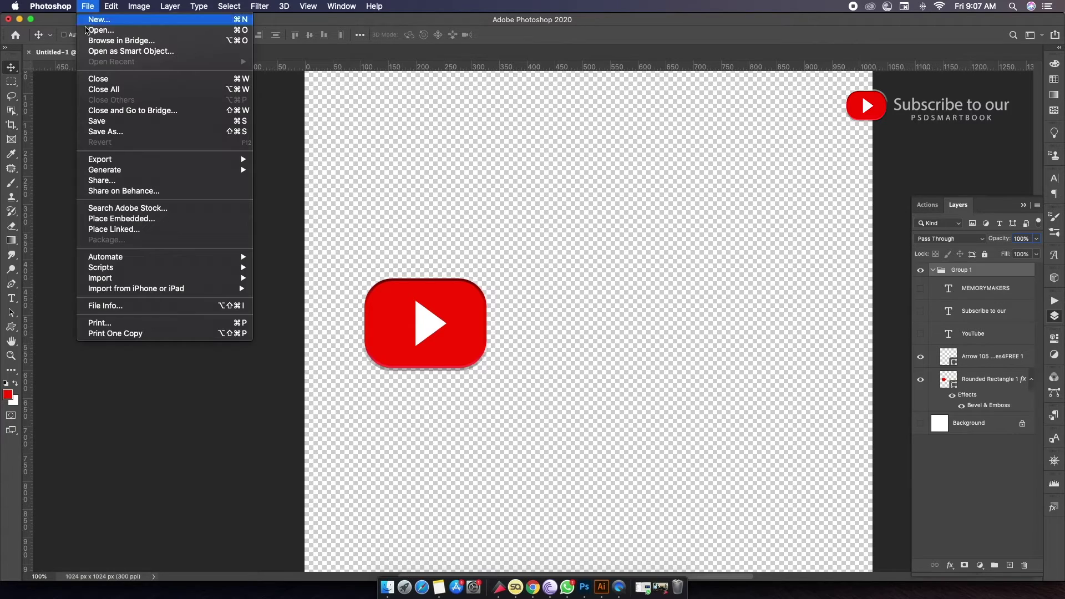
left_click(142, 140)
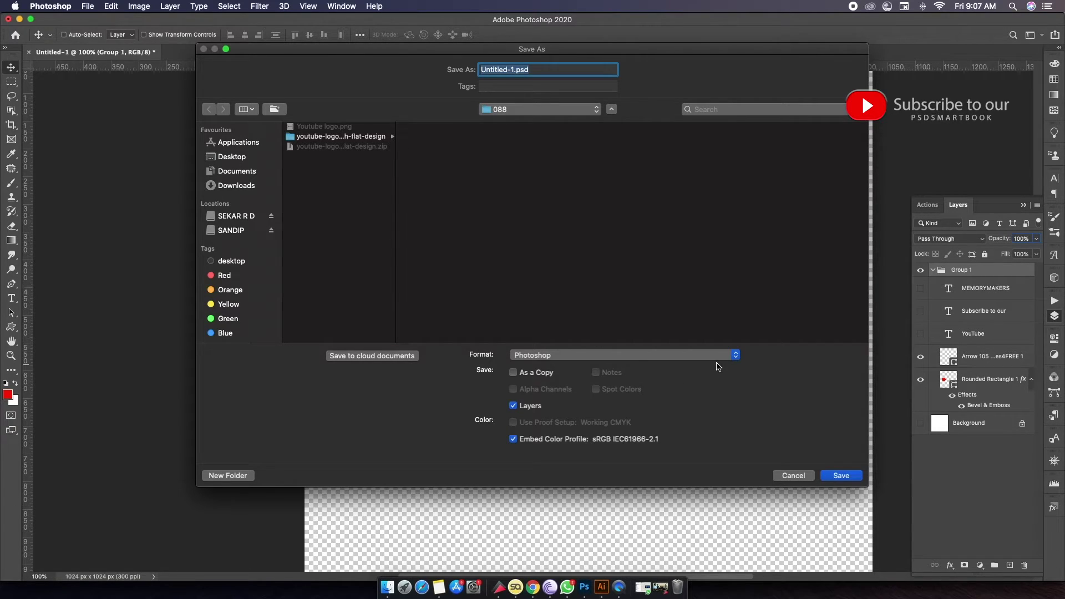
left_click(736, 360)
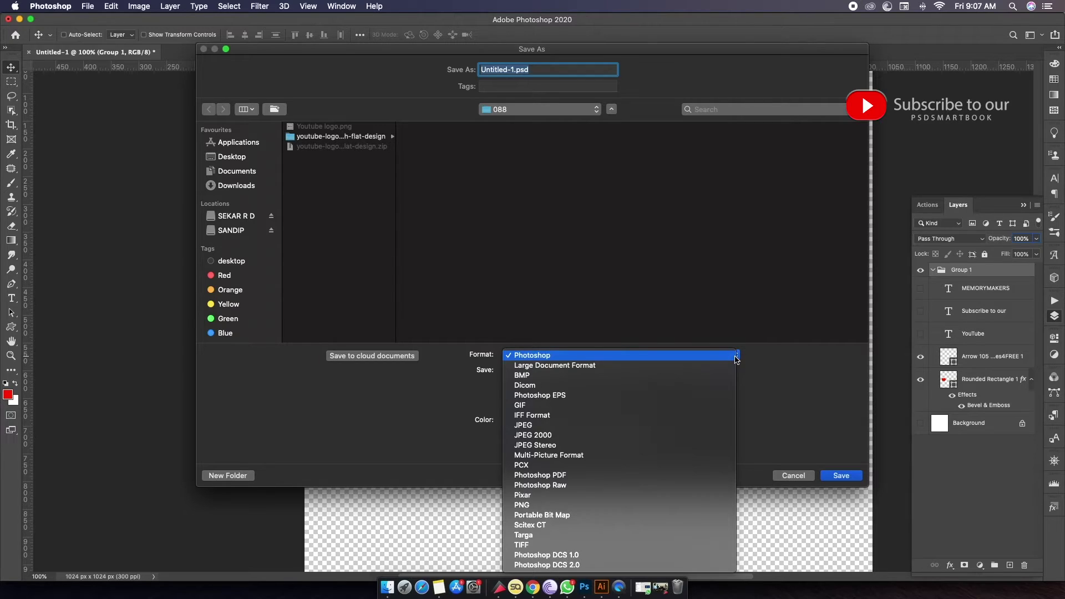
left_click(558, 501)
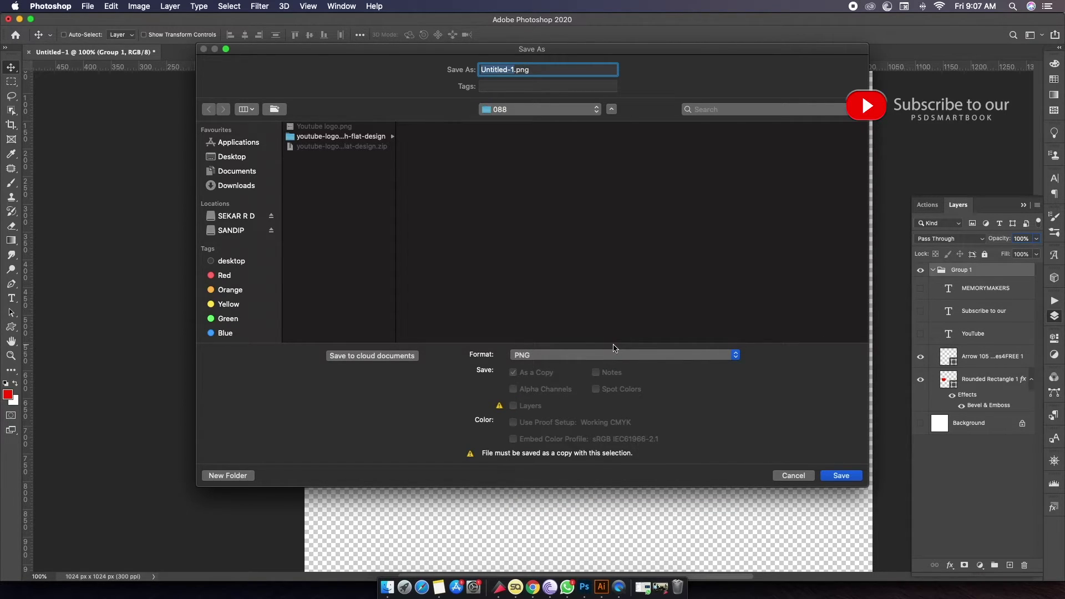
type("logo")
left_click(843, 477)
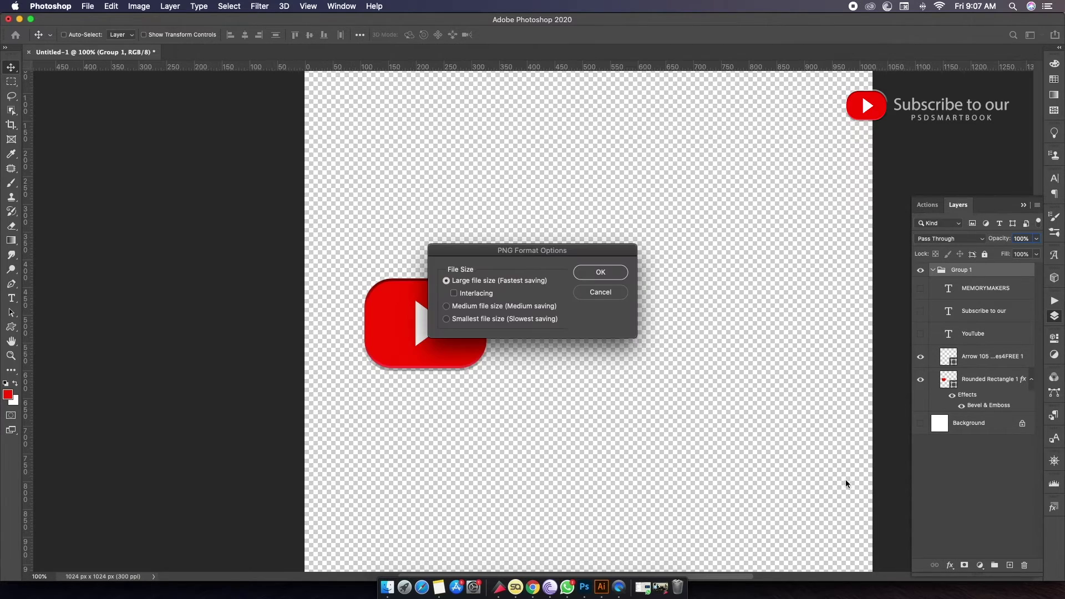
left_click(601, 273)
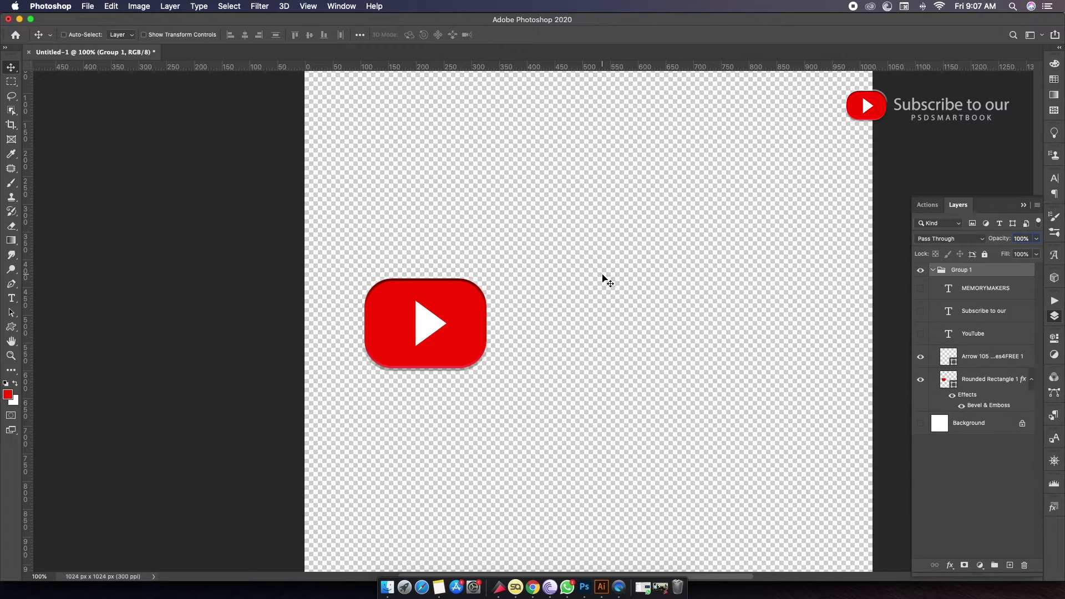
- Save the document, then start closing it but cancel the close prompt
key("super")
key("super+s")
key("super+w")
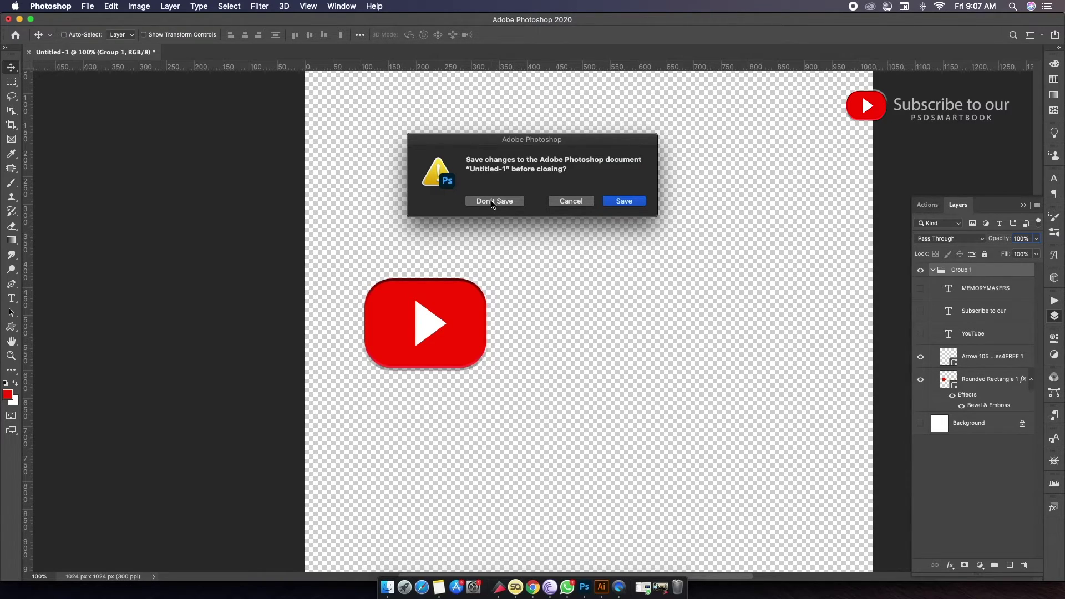
left_click(590, 202)
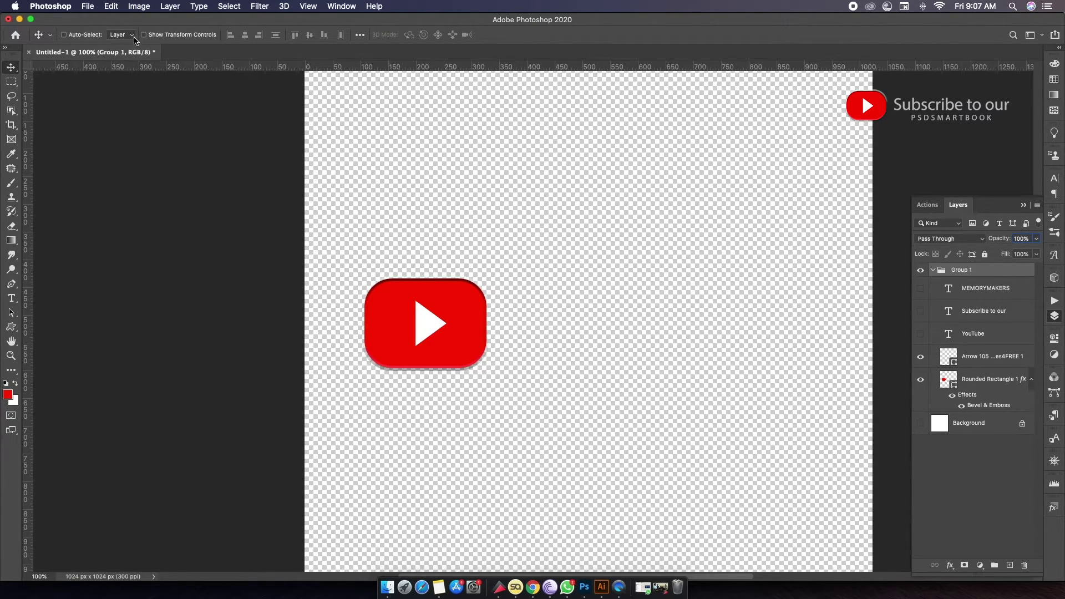
- Save the layered document as 'youtube' (replacing Untitled-1) with maximum compatibility
left_click(87, 6)
left_click(158, 136)
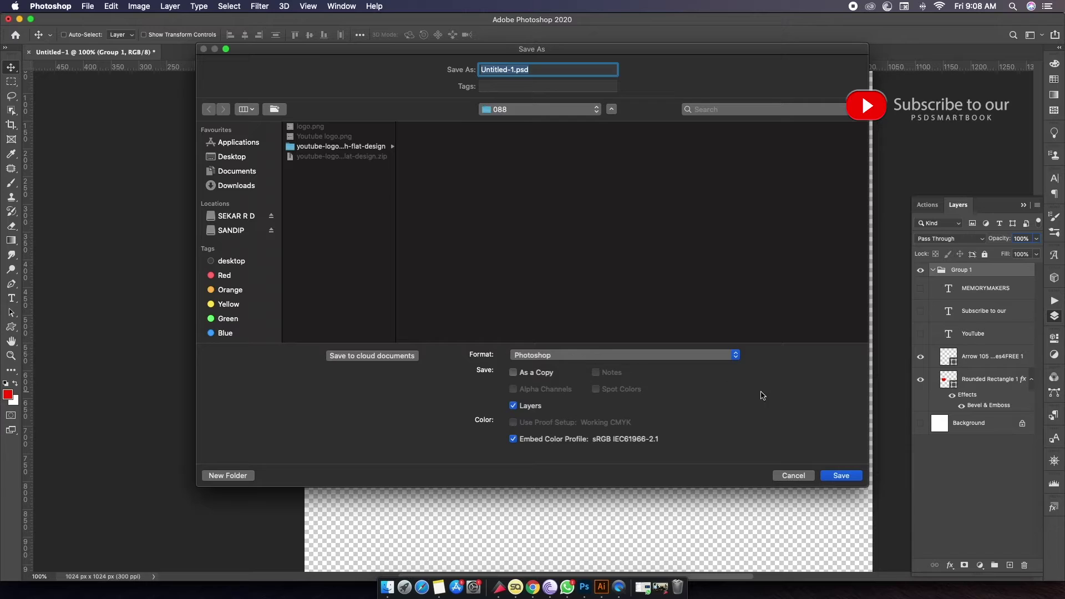
left_click(514, 69)
left_click_drag(514, 70, 469, 70)
type("you")
type("tube")
left_click(841, 476)
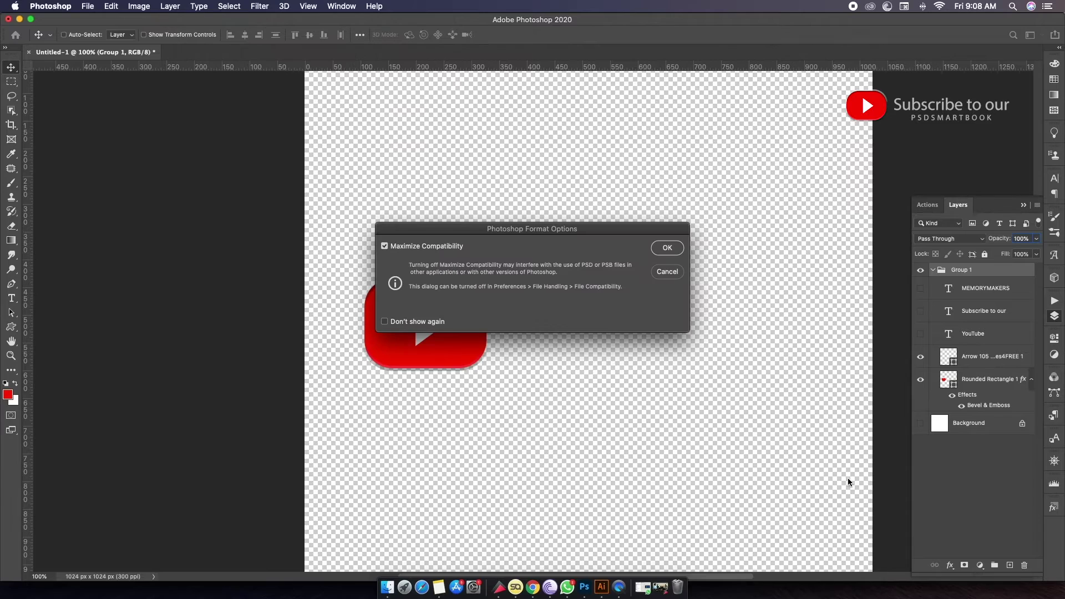
left_click(666, 247)
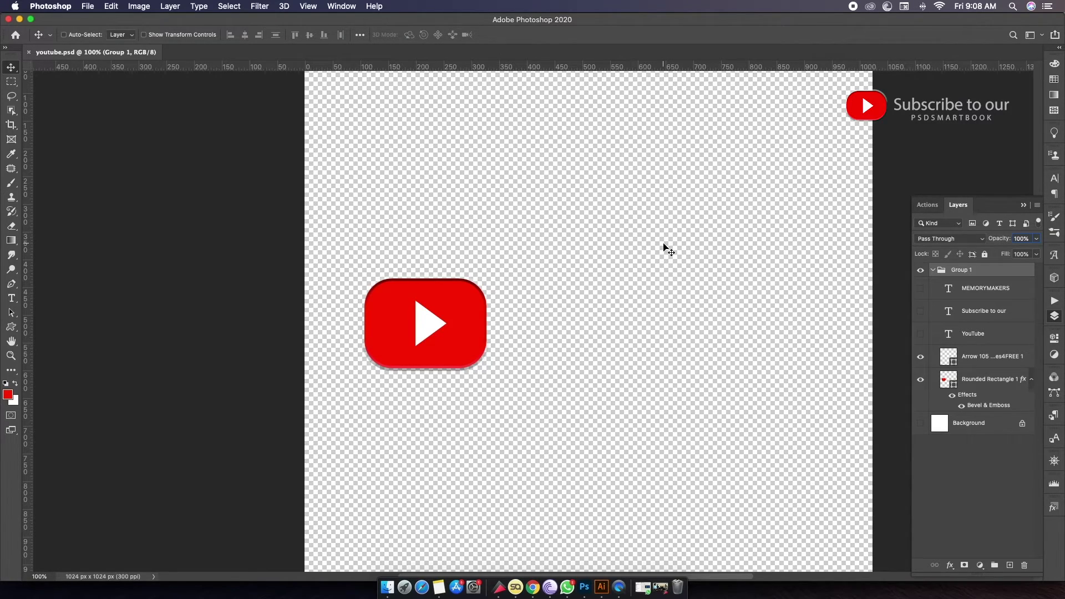
- Close youtube.psd and glance at the Home screen's recent-file sort options
key("super")
key("super+w")
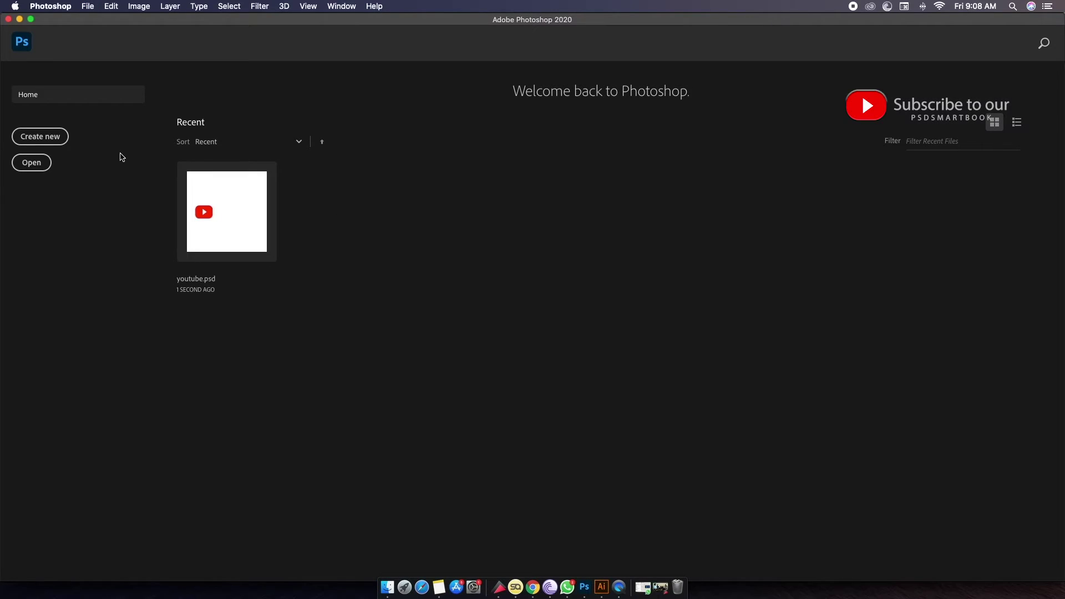
left_click(297, 144)
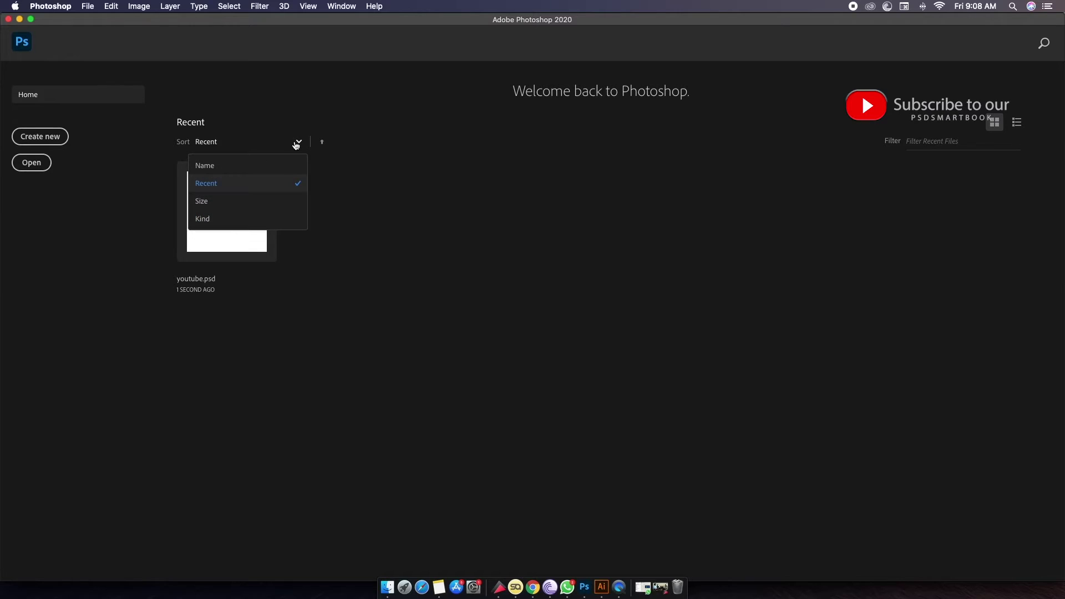
left_click(362, 175)
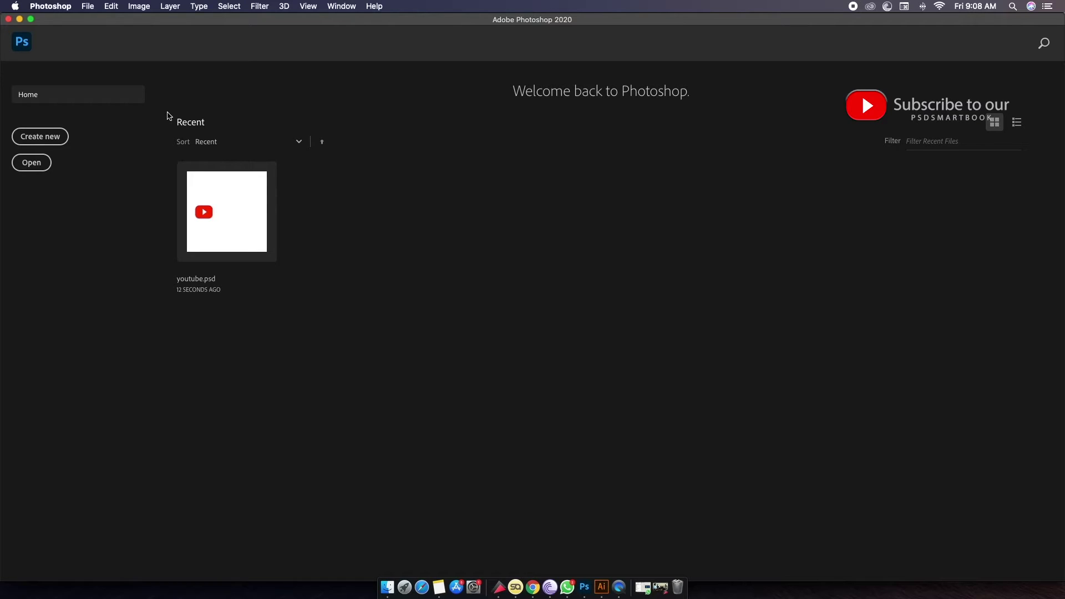
left_click(93, 9)
- Start a new document and browse the Art & Illustration, Film & Video, then Photo presets
left_click(491, 209)
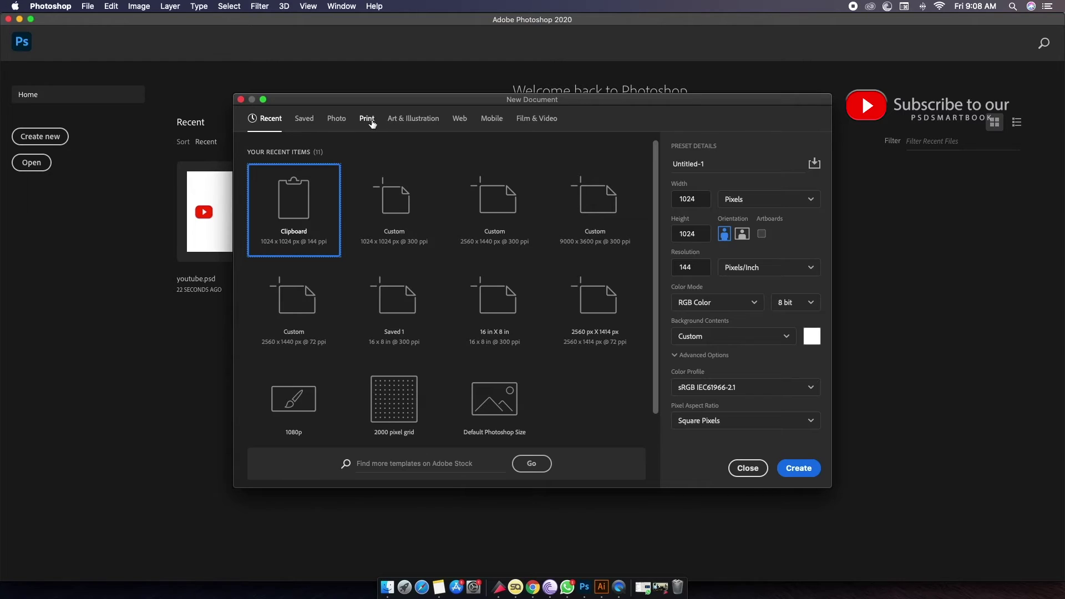
left_click(419, 120)
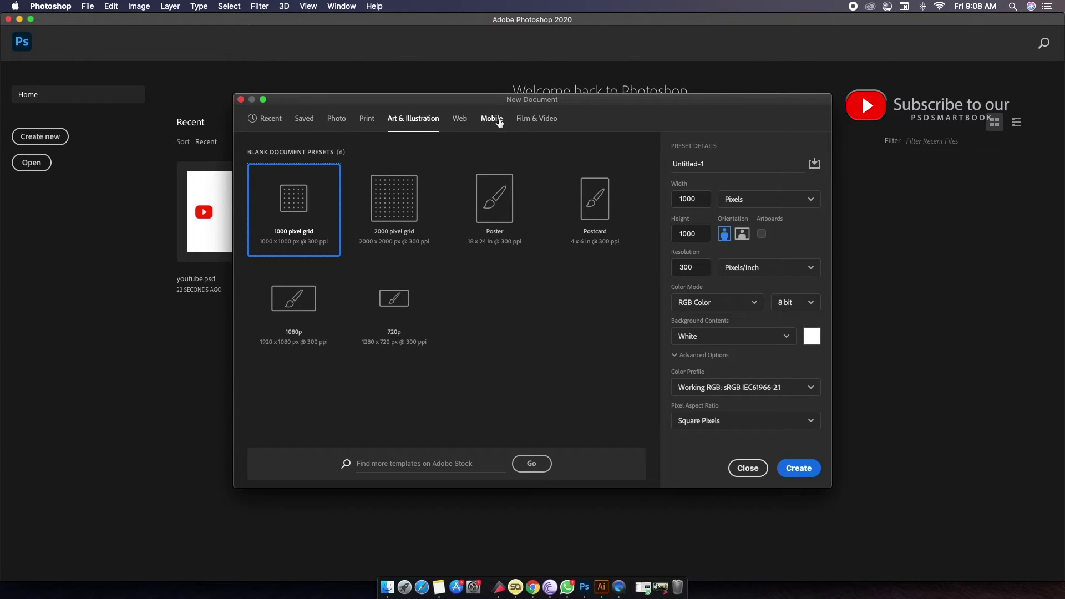
left_click(523, 121)
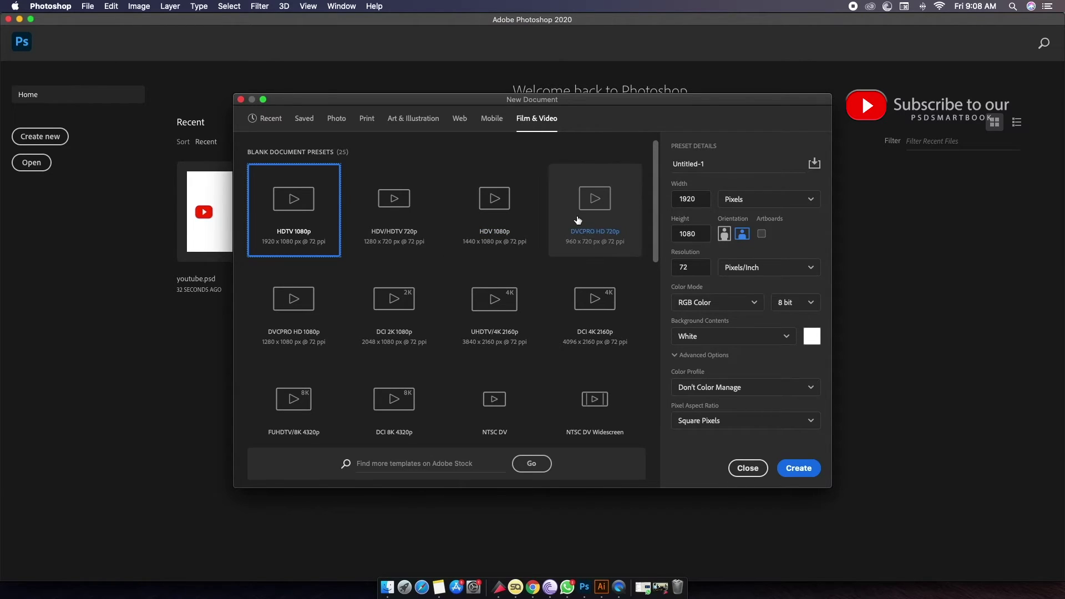
left_click(342, 121)
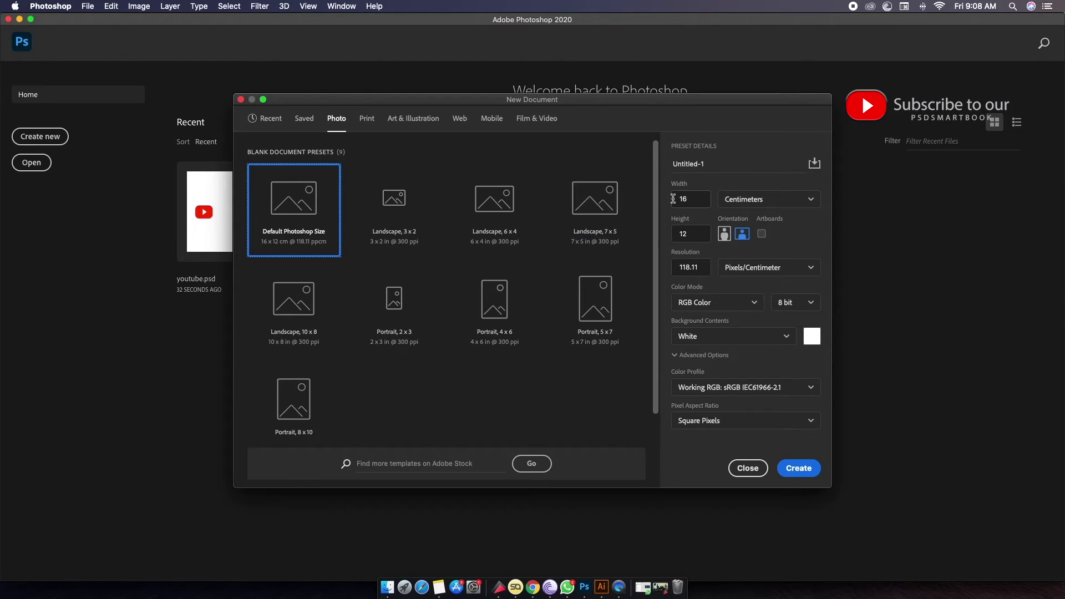
- Create a 1920 × 1080 pixel document at 300 pixels per inch
left_click(782, 207)
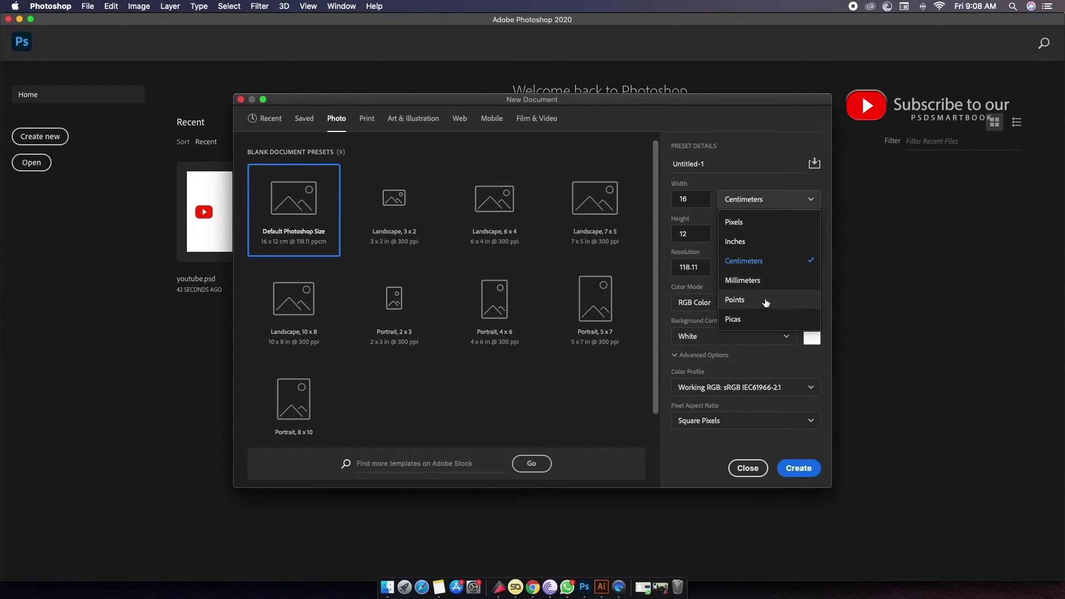
left_click(735, 222)
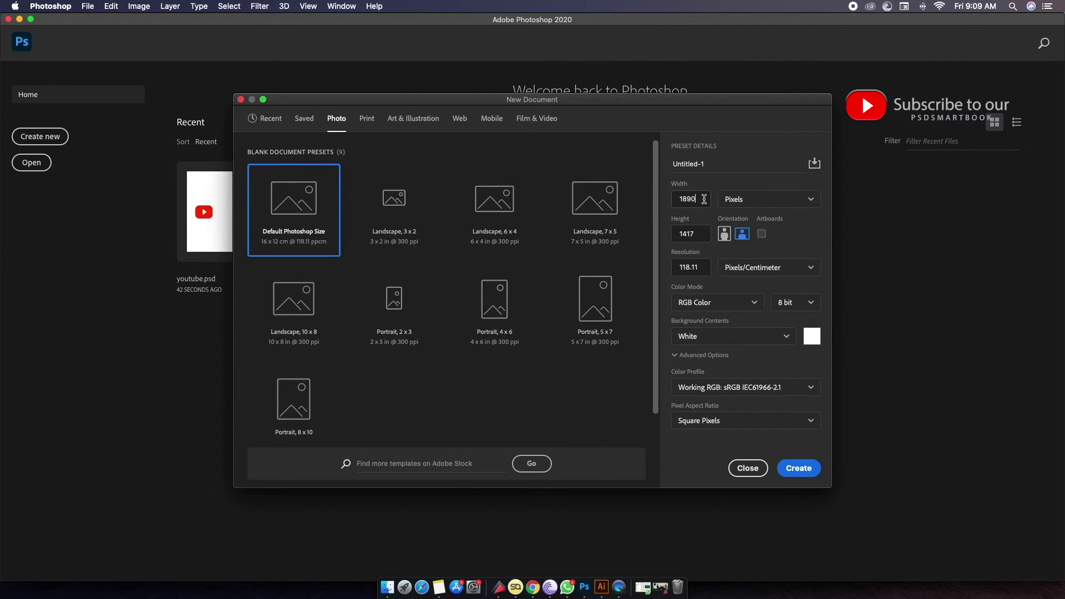
double_click(702, 203)
type("19")
type("2")
type("0")
double_click(688, 233)
type("10")
type("8")
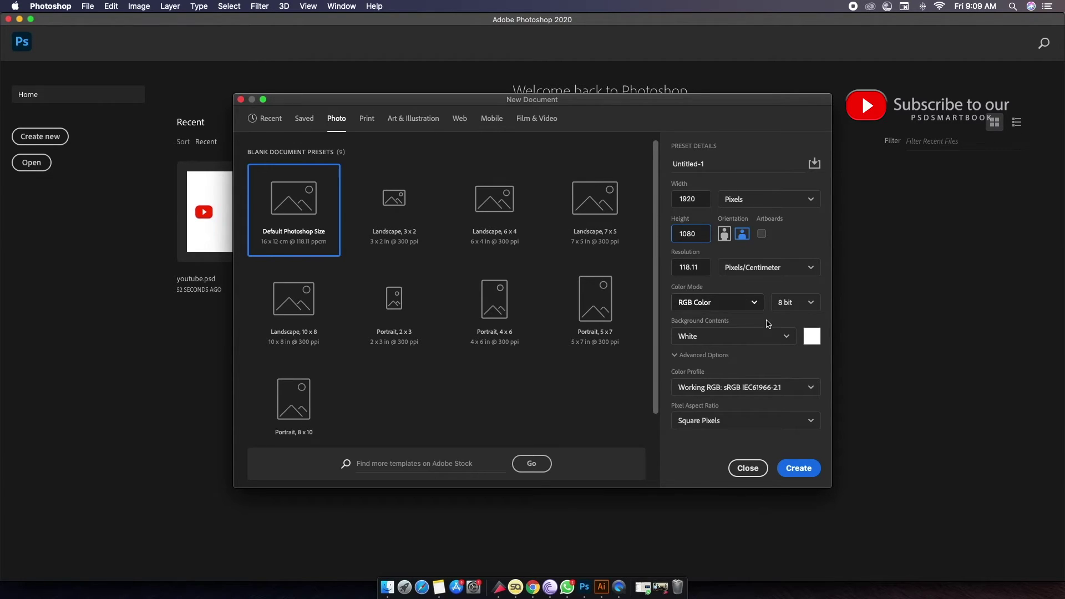
left_click(773, 269)
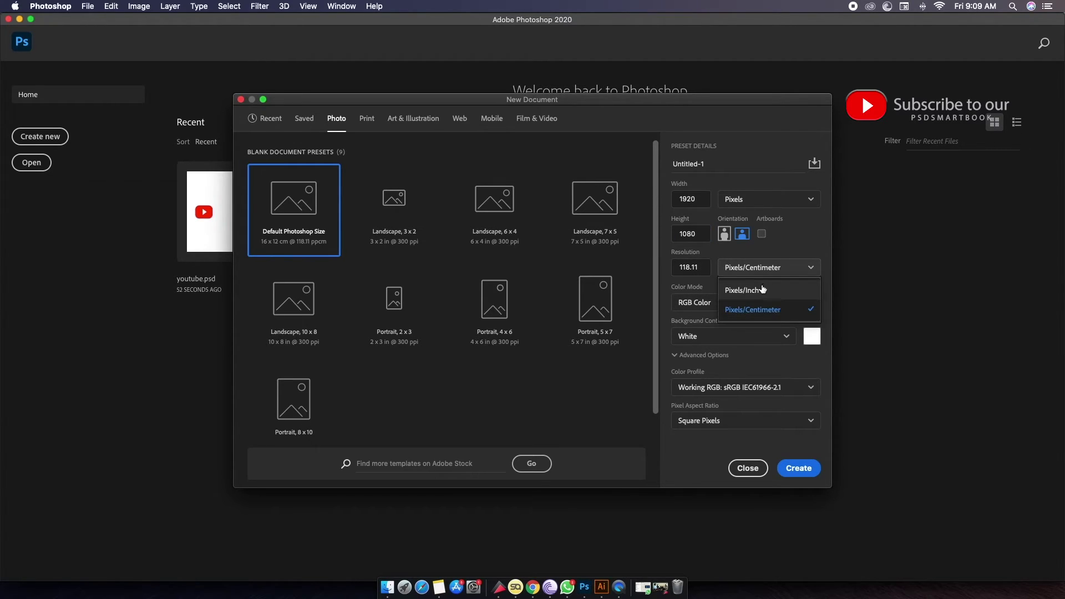
left_click(741, 290)
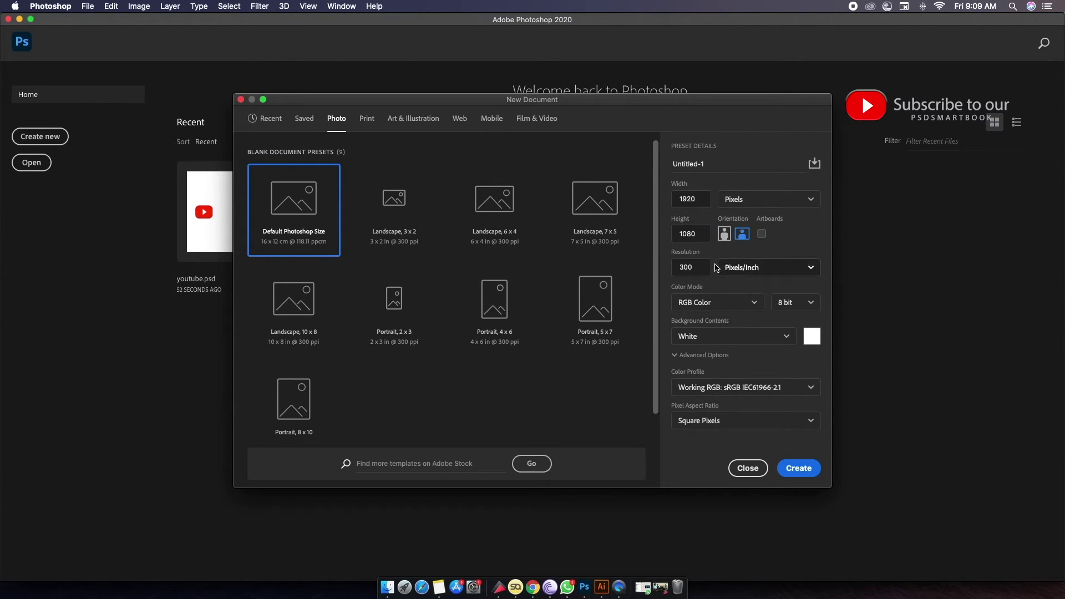
left_click(799, 468)
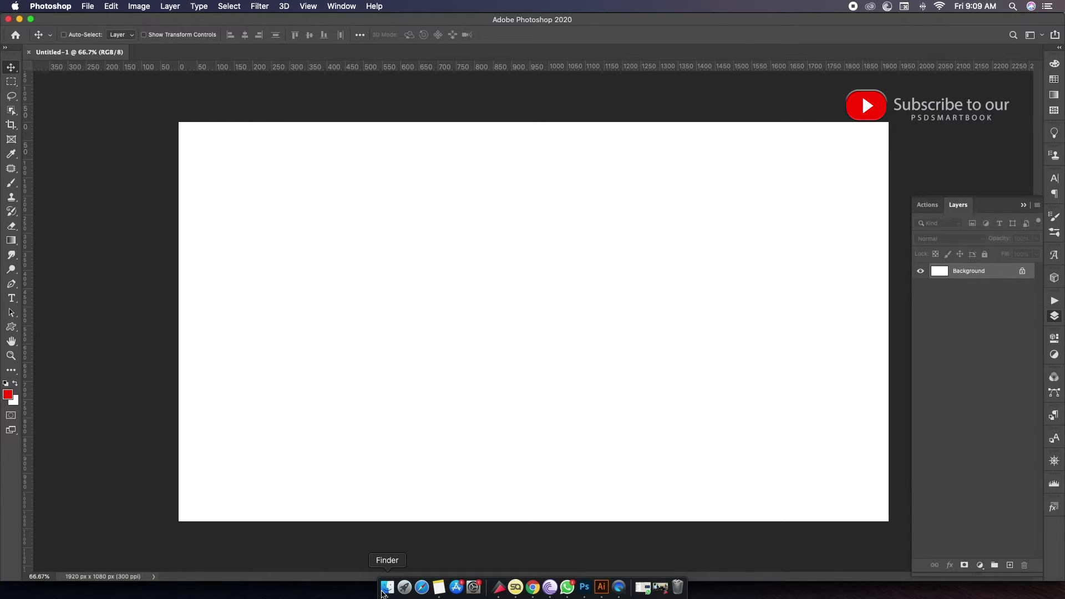
- Open a file browser and show the Downloads folder's contents
left_click(382, 591)
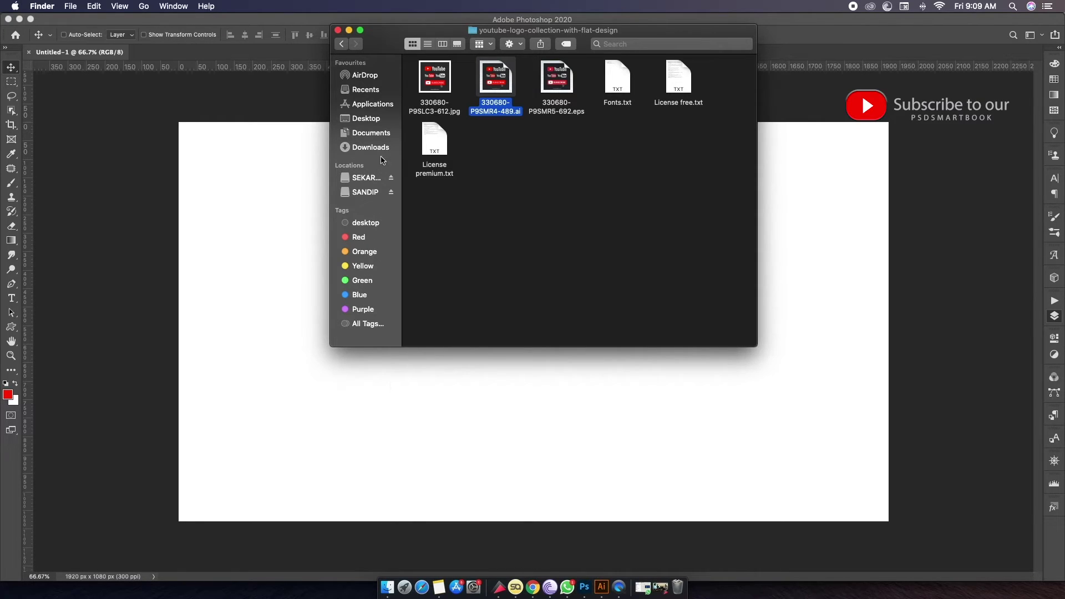
left_click(366, 118)
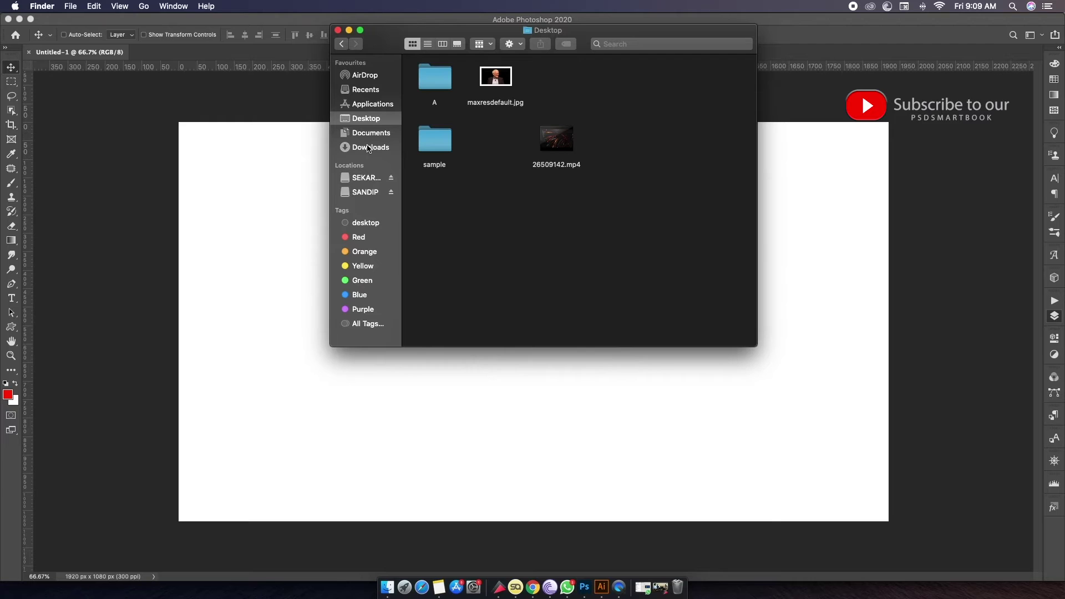
left_click(368, 147)
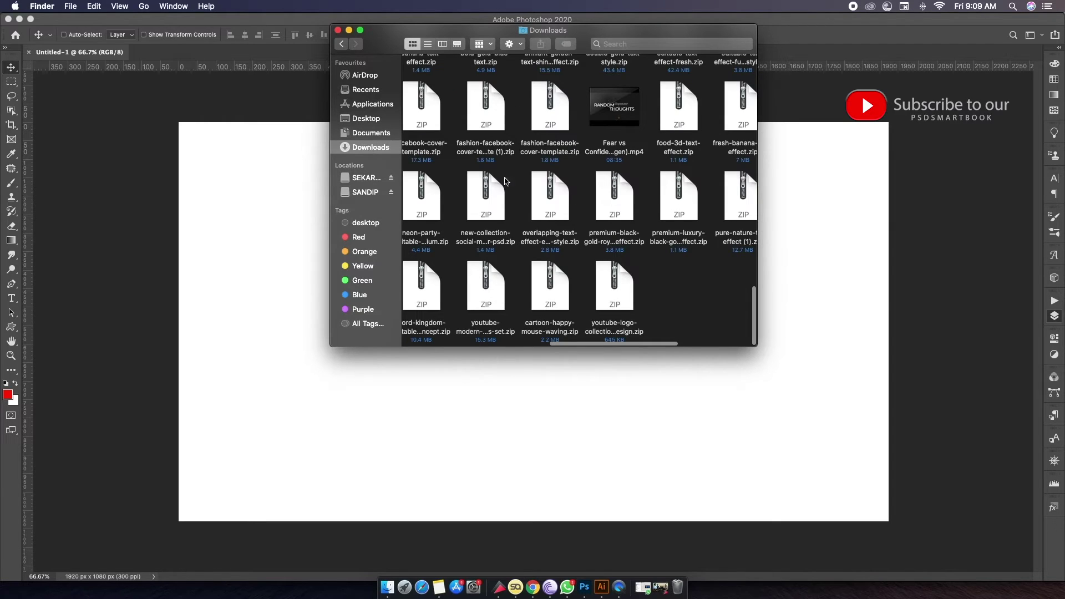
scroll(681, 229, "right", 5)
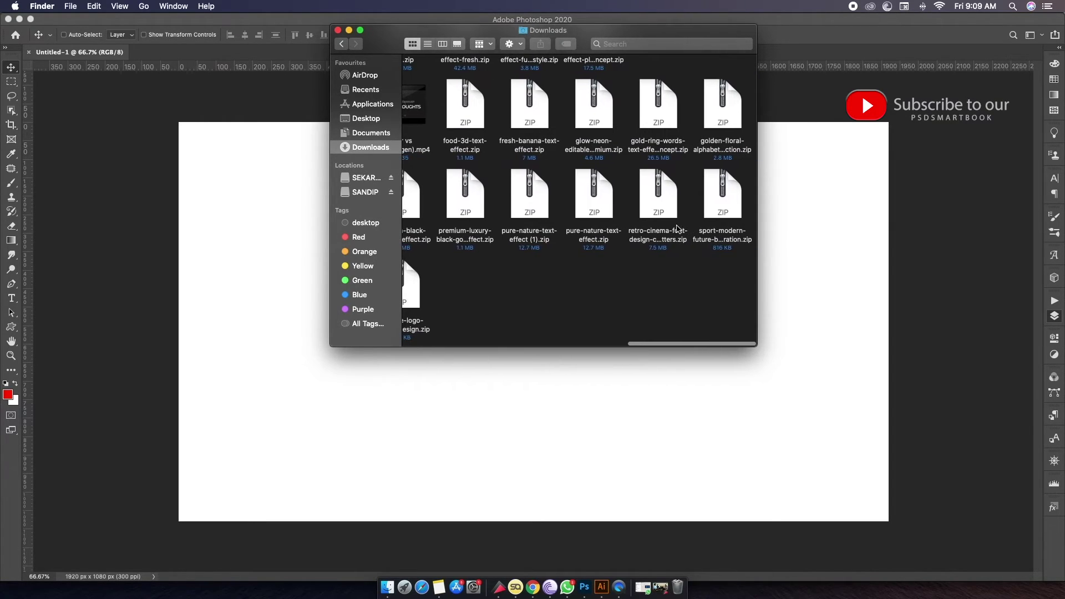
scroll(639, 207, "right", 2)
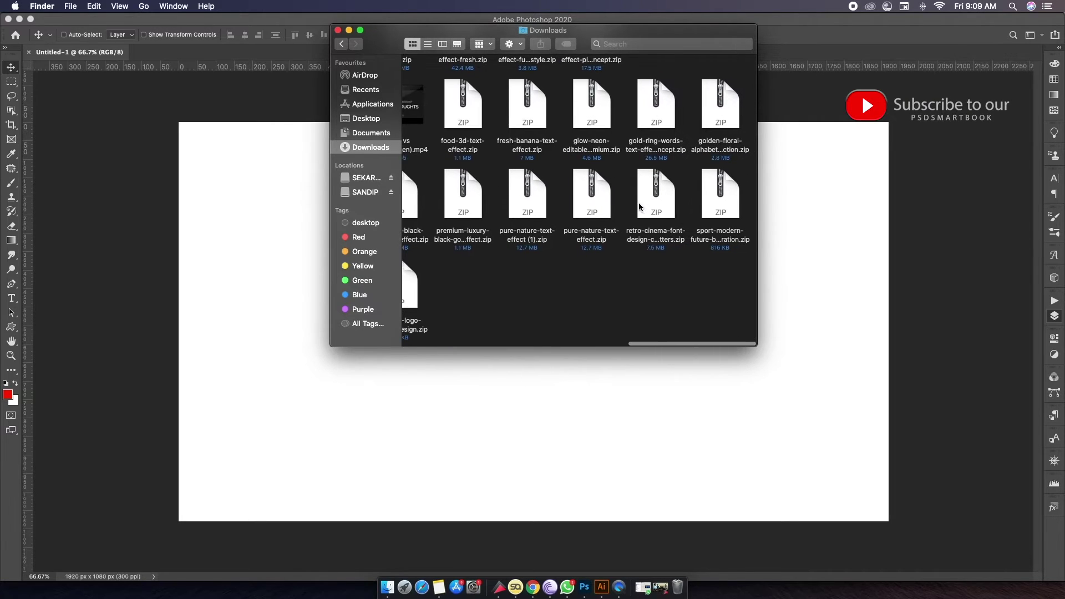
scroll(640, 206, "left", 3)
scroll(639, 206, "left", 1)
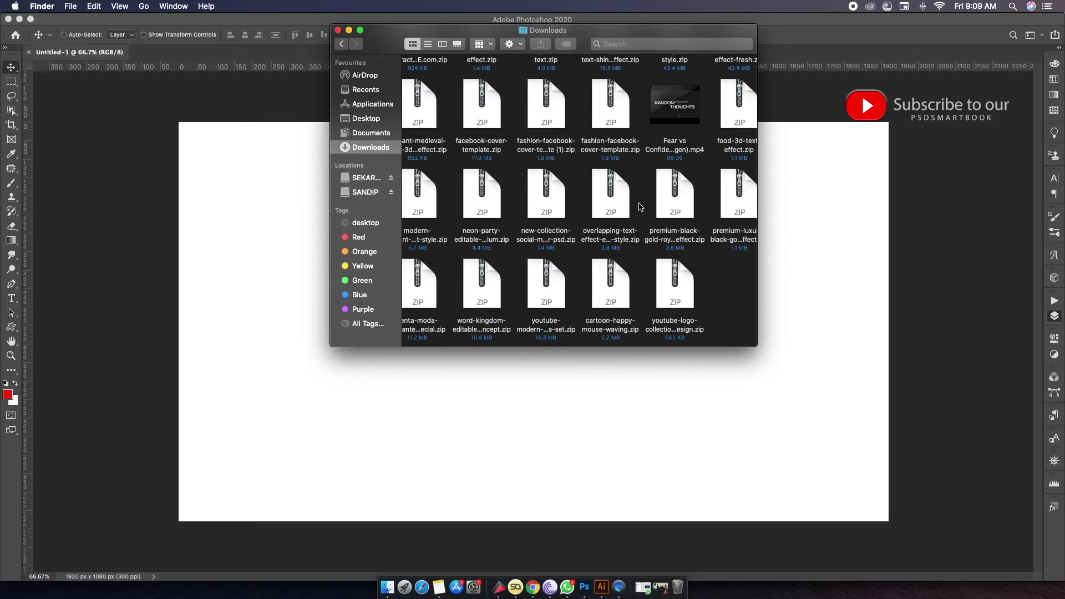
- Extract cartoon-happy-mouse-waving.zip, open the extracted folder, and select 4178.eps
left_click(606, 305)
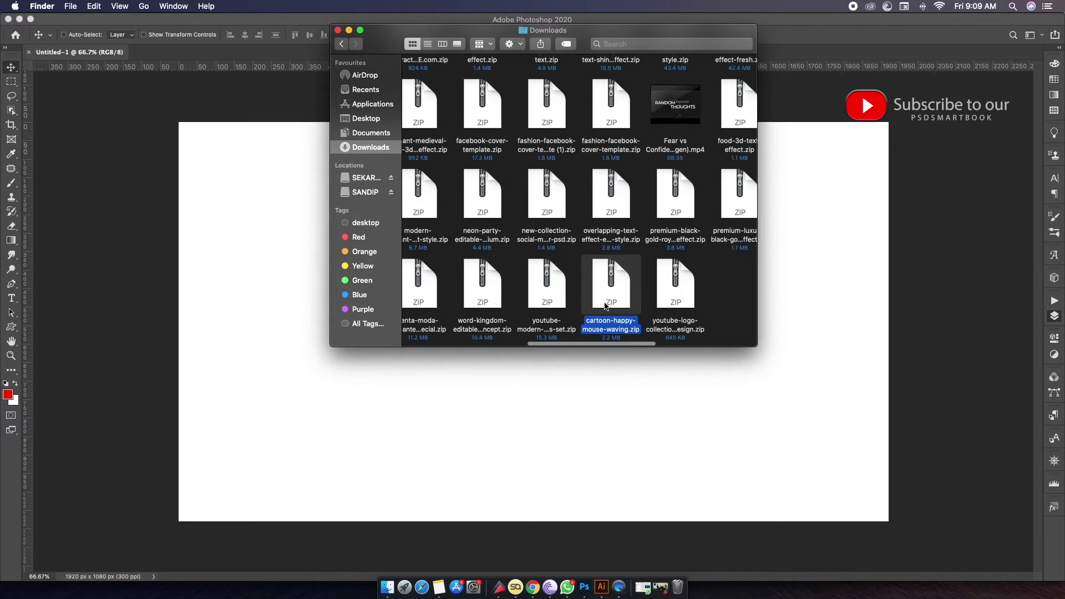
double_click(606, 305)
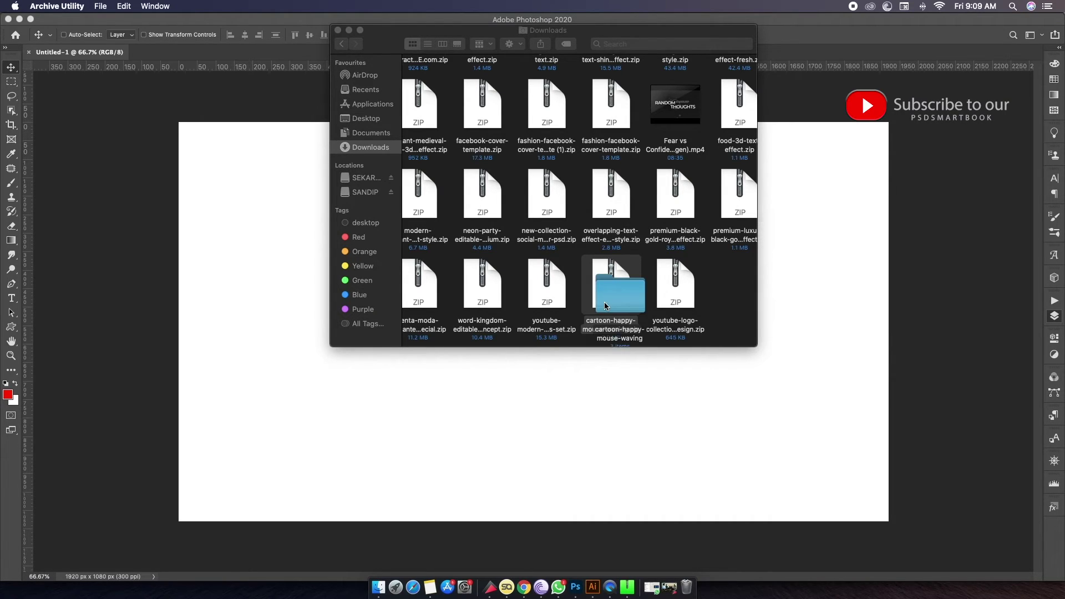
left_click_drag(608, 300, 713, 294)
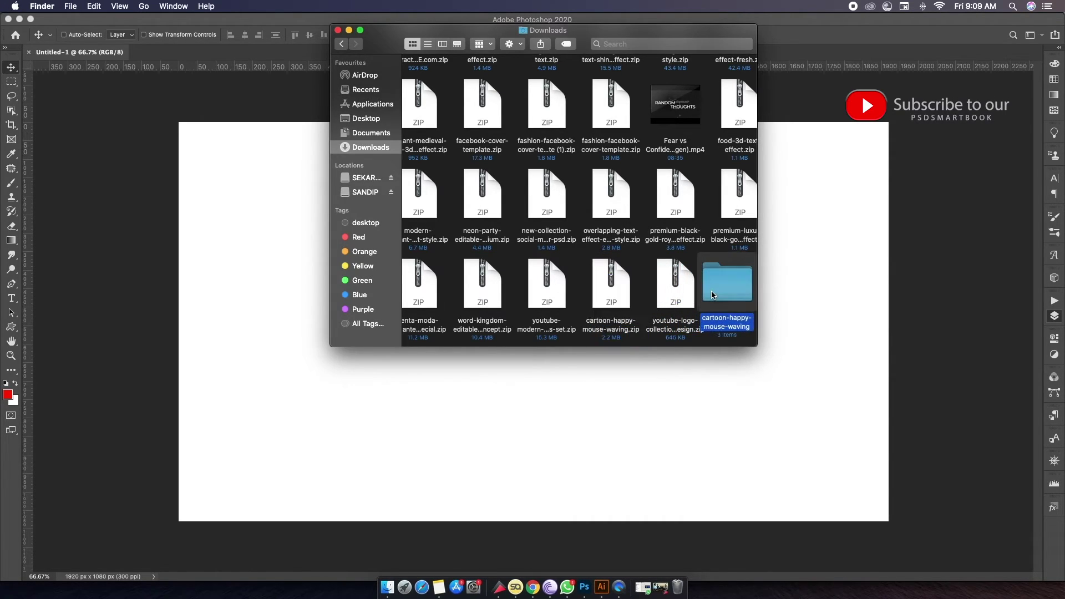
double_click(712, 294)
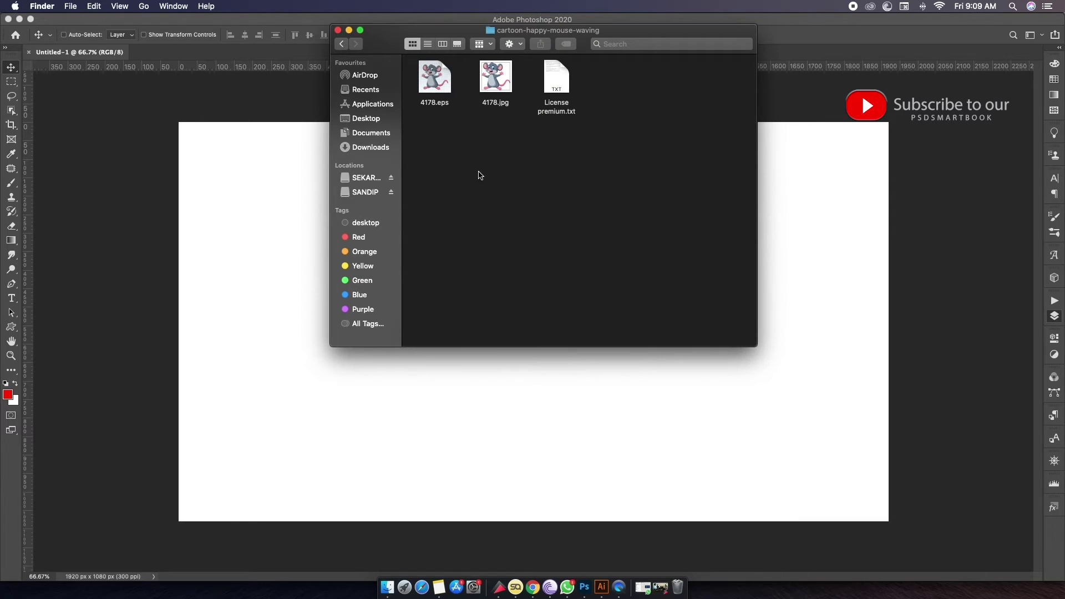
left_click(440, 87)
- Open 4178.eps in Illustrator 2020 and cut the whole cartoon mouse artwork to the clipboard
right_click(440, 87)
mouse_move(470, 100)
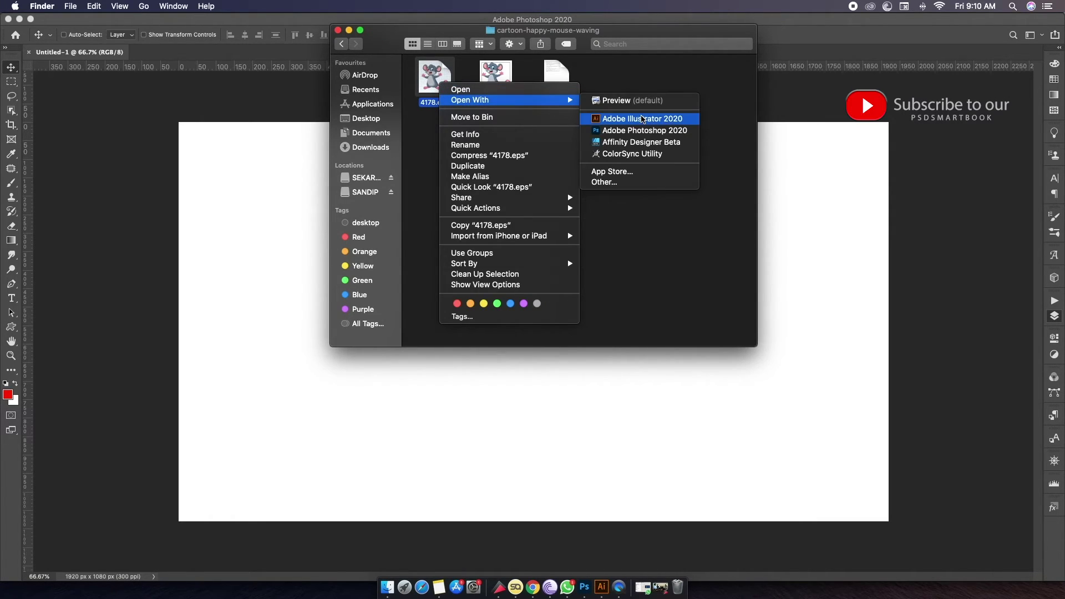
left_click(641, 118)
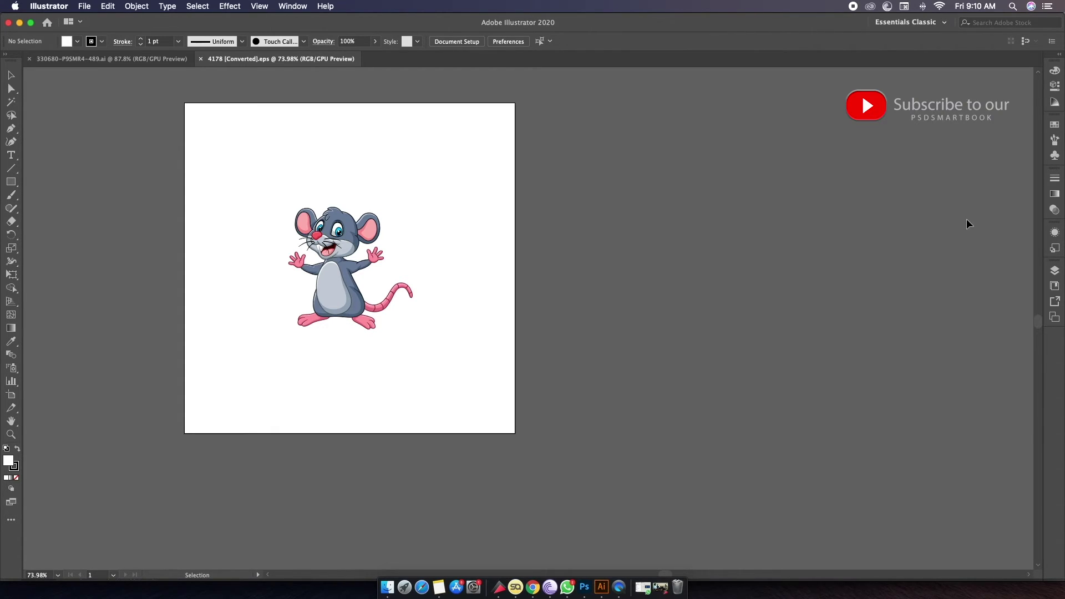
left_click_drag(224, 157, 462, 339)
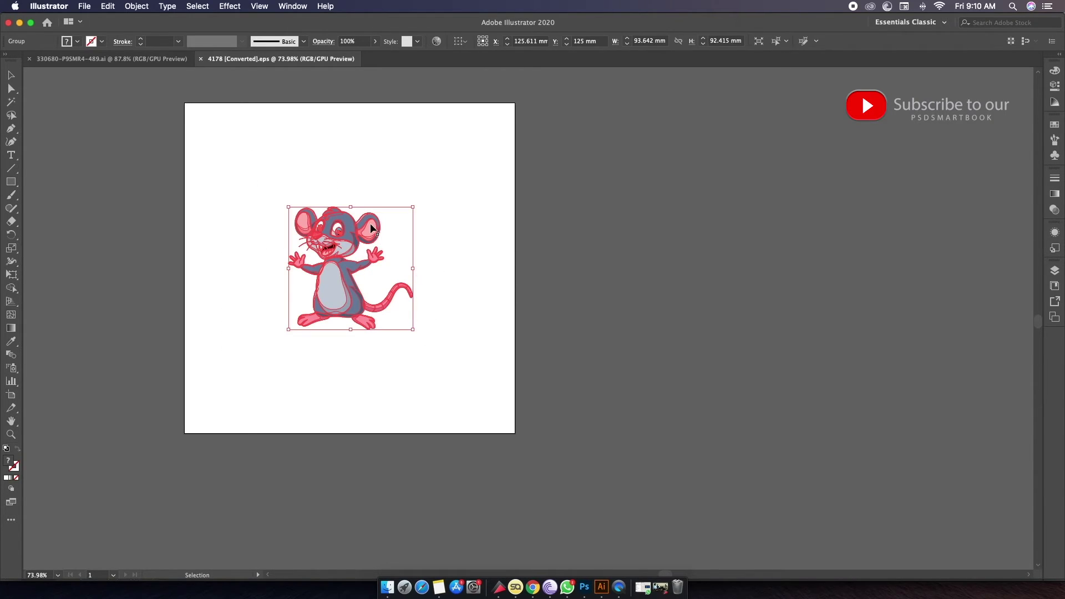
key("a")
key("Delete")
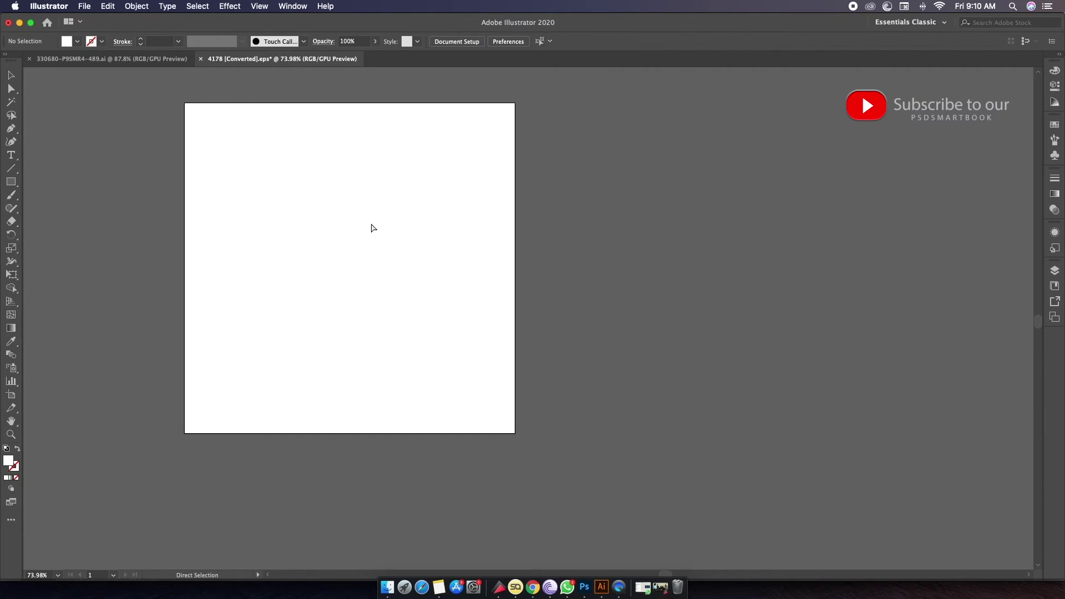
key("v")
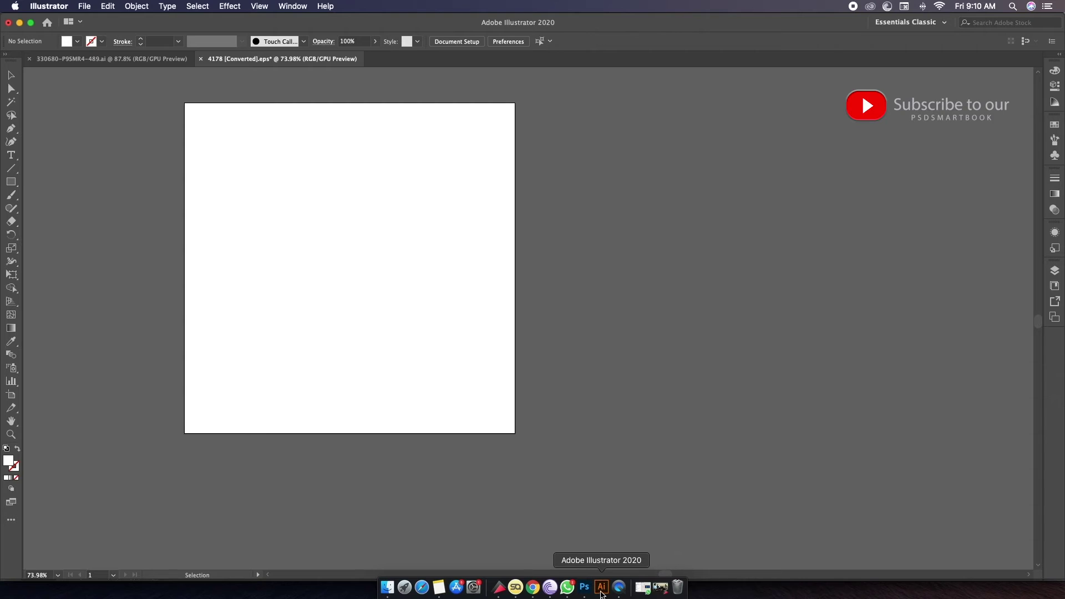
left_click(583, 591)
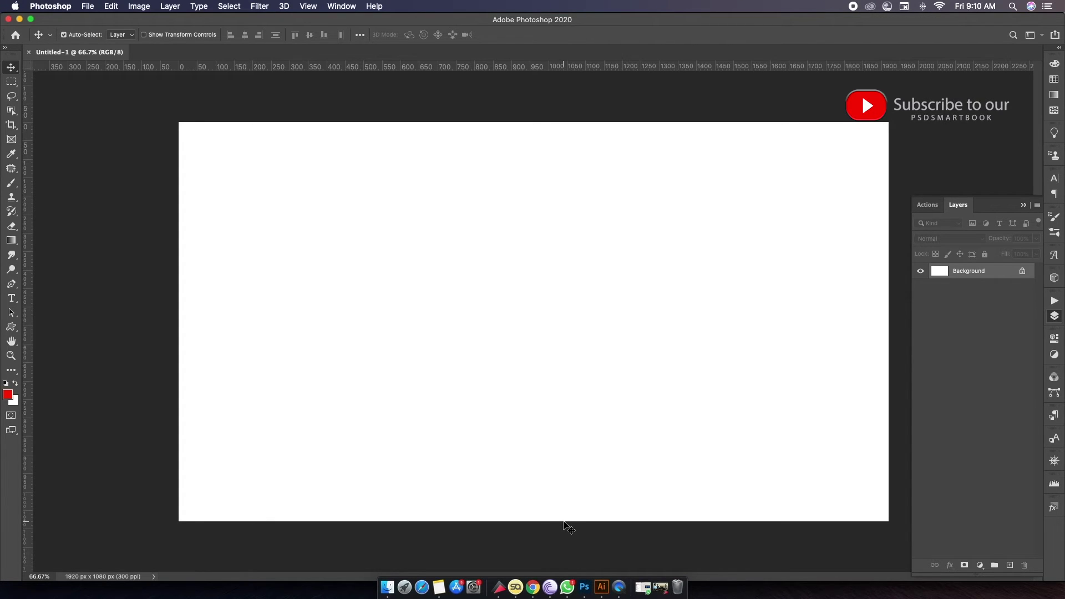
- Paste the cartoon mouse as a Smart Object and scale it to about two-thirds size
key("super+v")
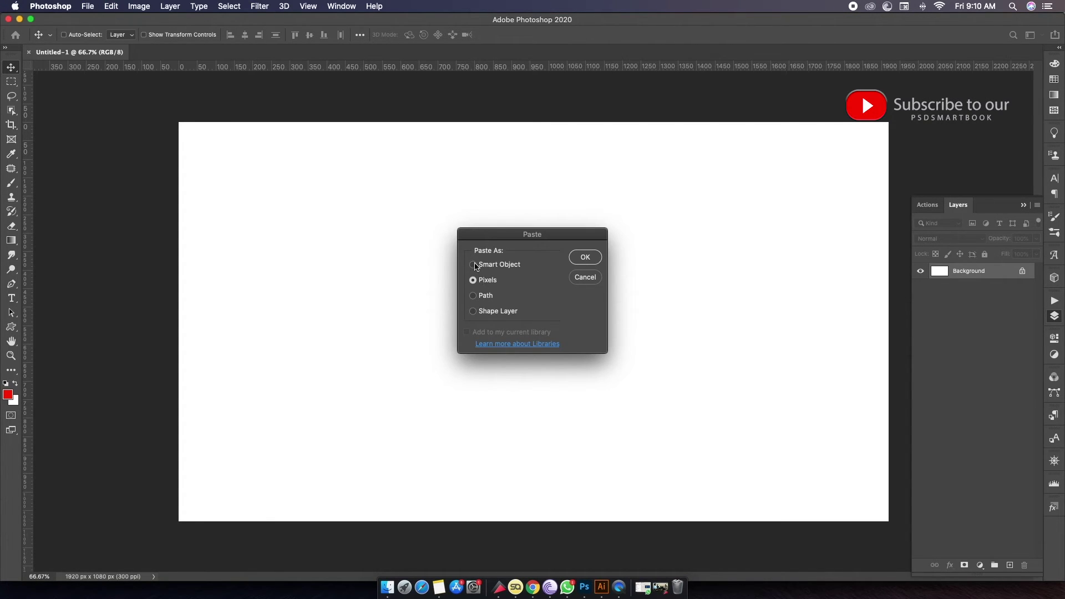
left_click(473, 265)
left_click(582, 259)
left_click(585, 258)
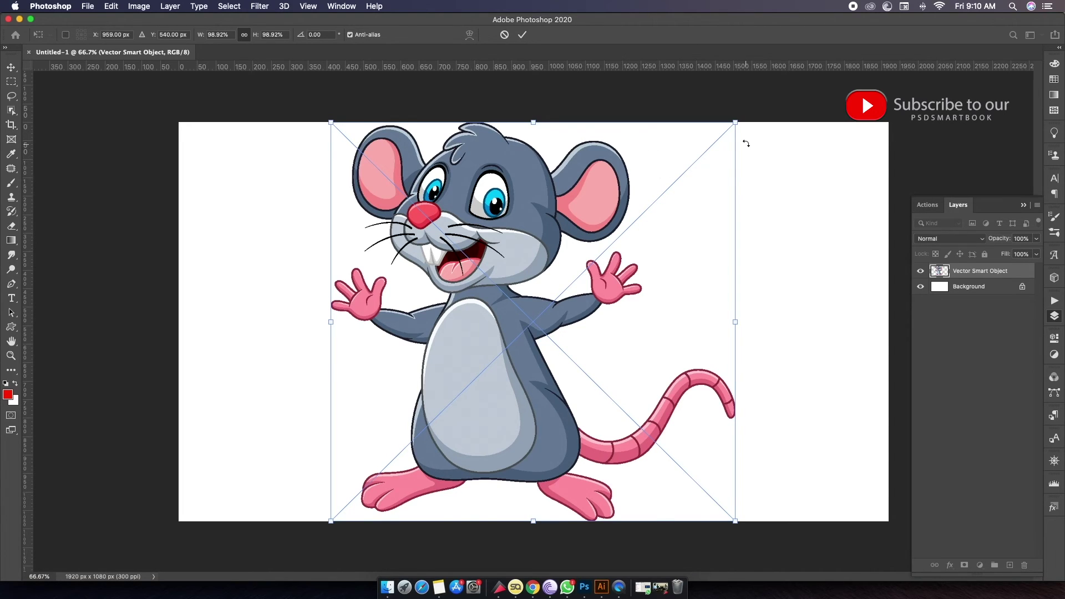
left_click_drag(735, 123, 671, 169)
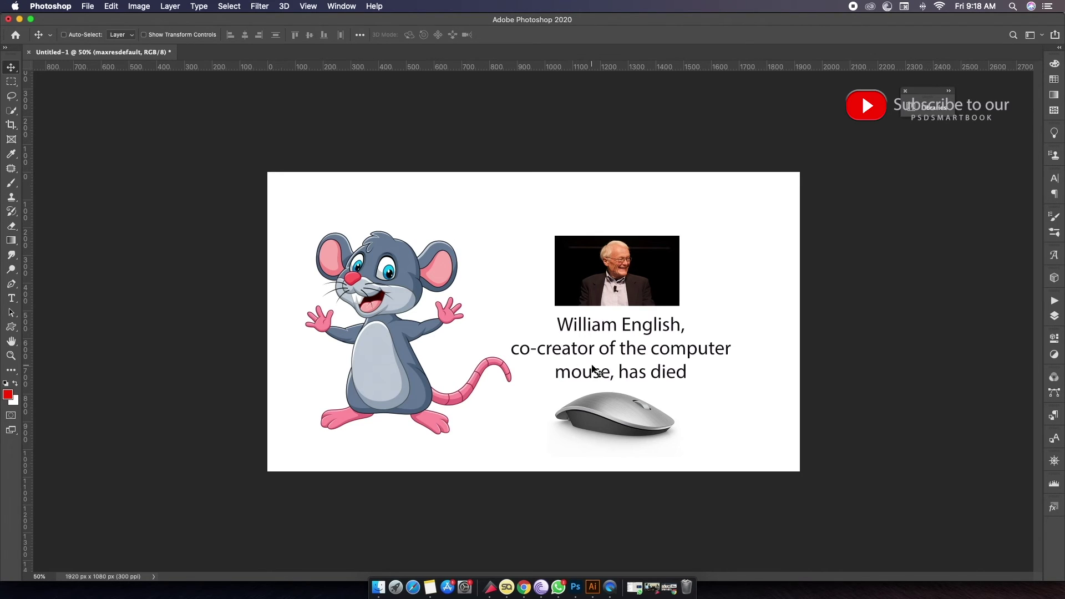
- Switch over to Google Chrome from the Dock
left_click(524, 587)
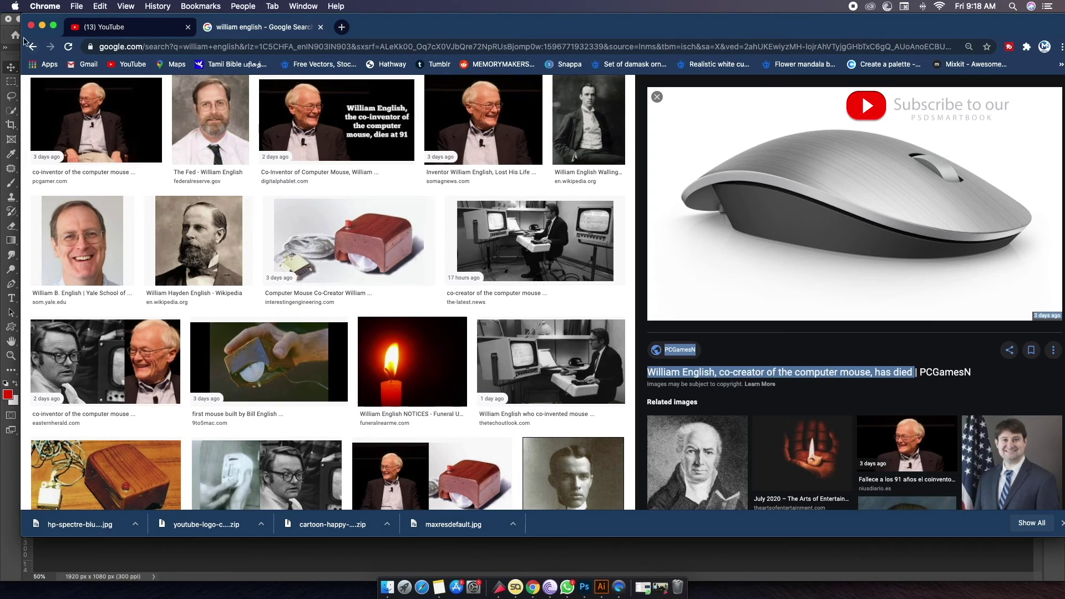
- Return to the regular search results and highlight 'Died: 26 July 2020' in the knowledge panel
left_click(34, 48)
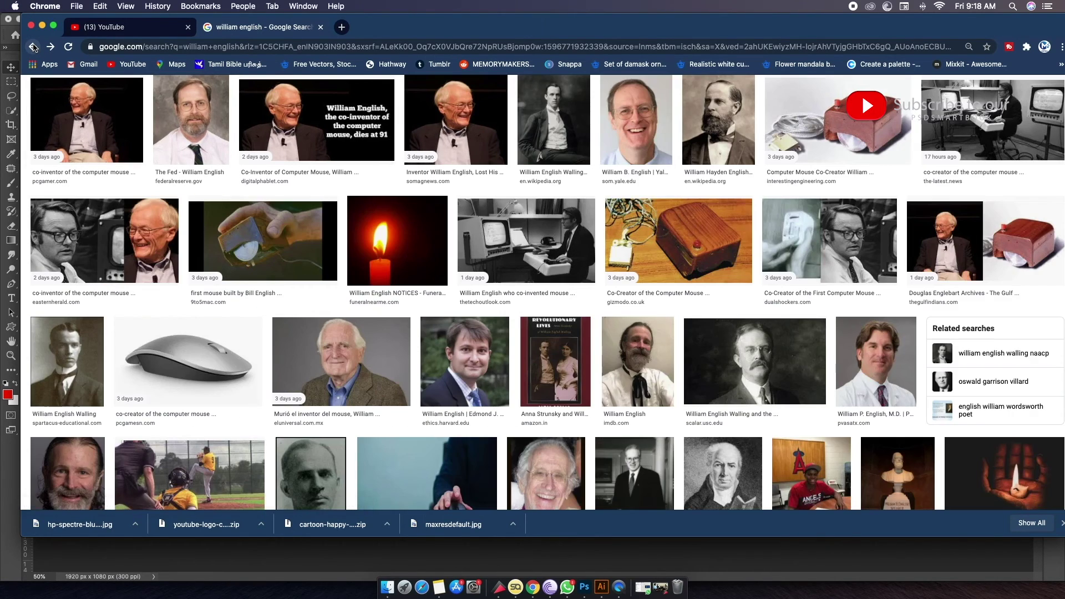
left_click(34, 47)
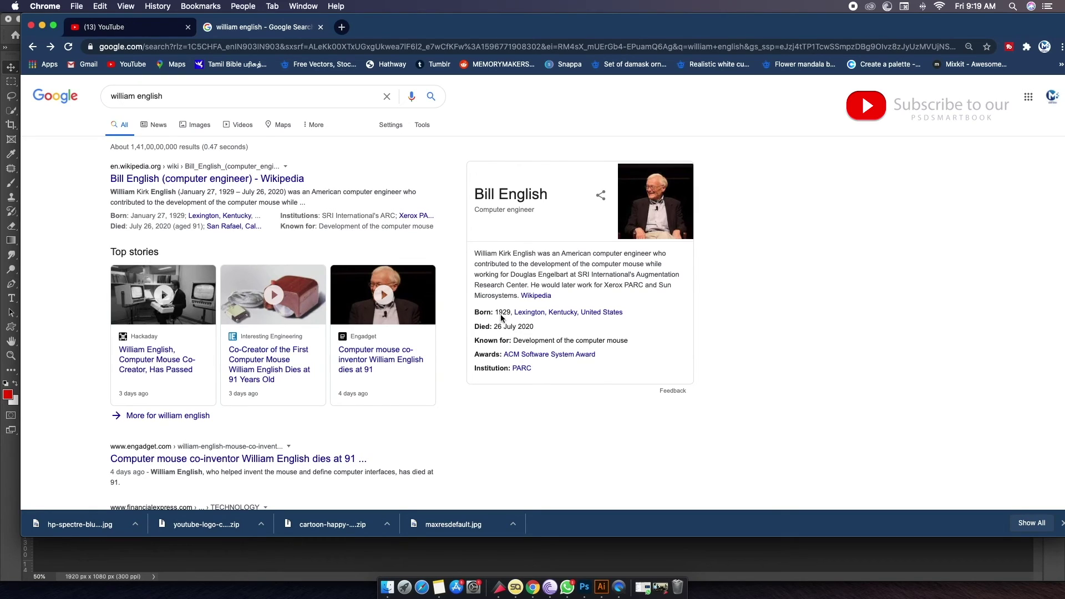
left_click_drag(498, 314, 630, 316)
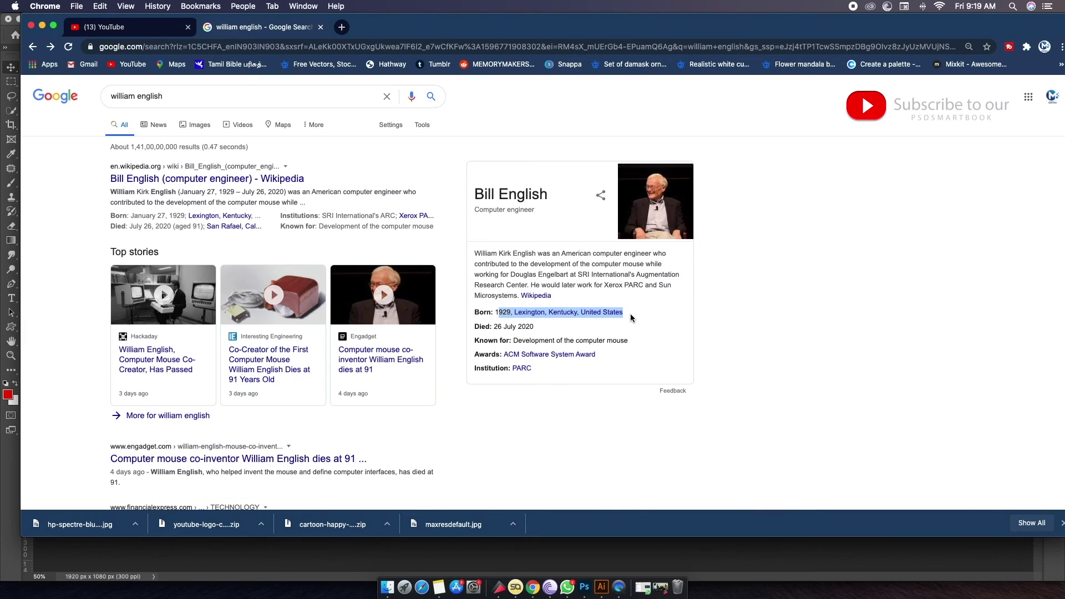
left_click(630, 315)
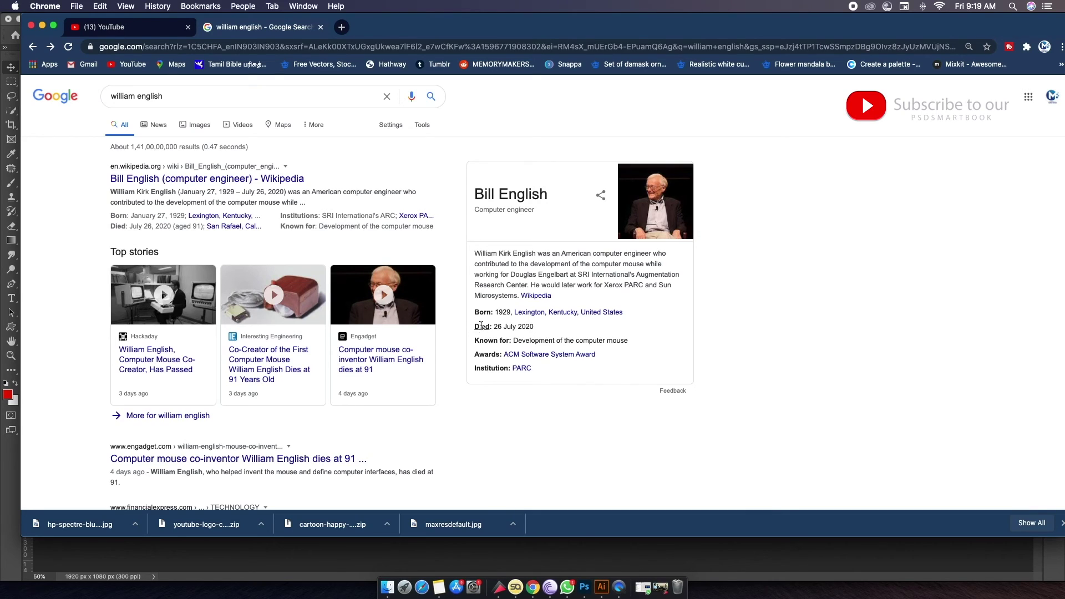
left_click_drag(471, 326, 551, 330)
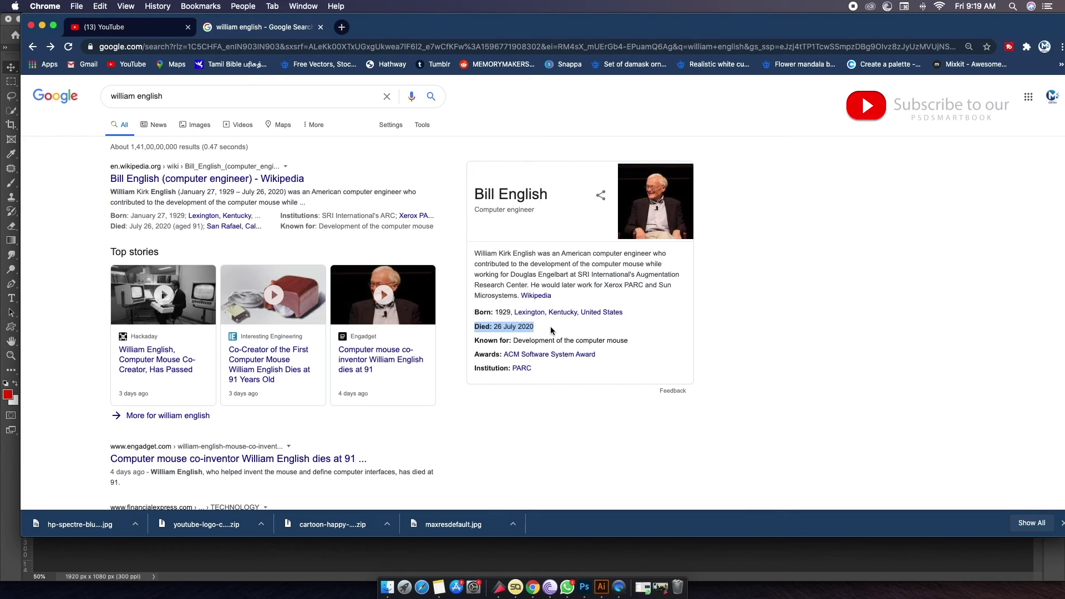
- Add a 'Died: 26 July 2020' text layer and scale it down to about 55%
left_click(584, 587)
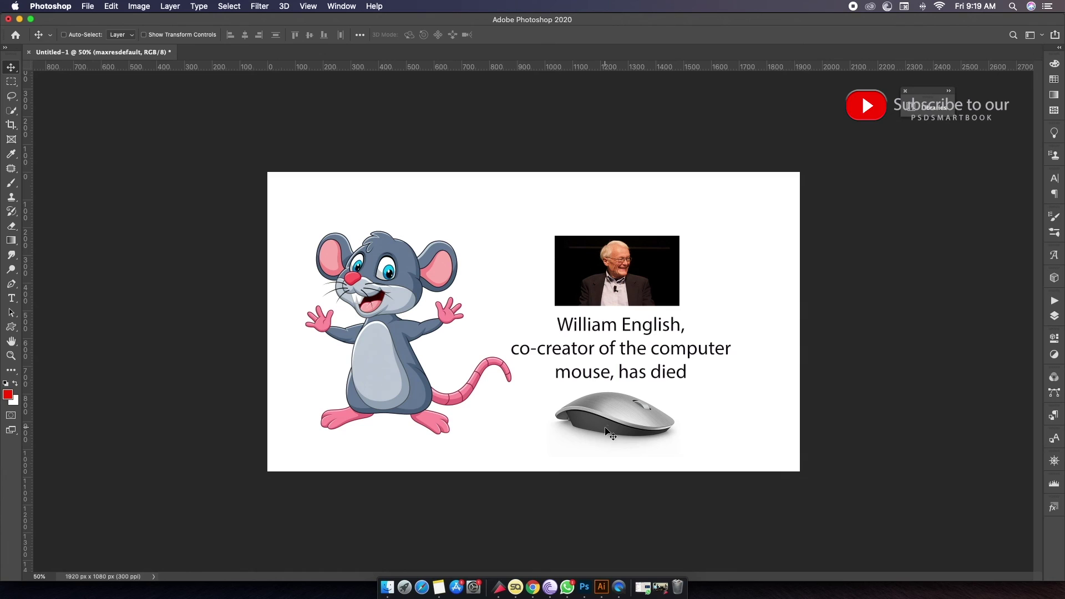
key("t")
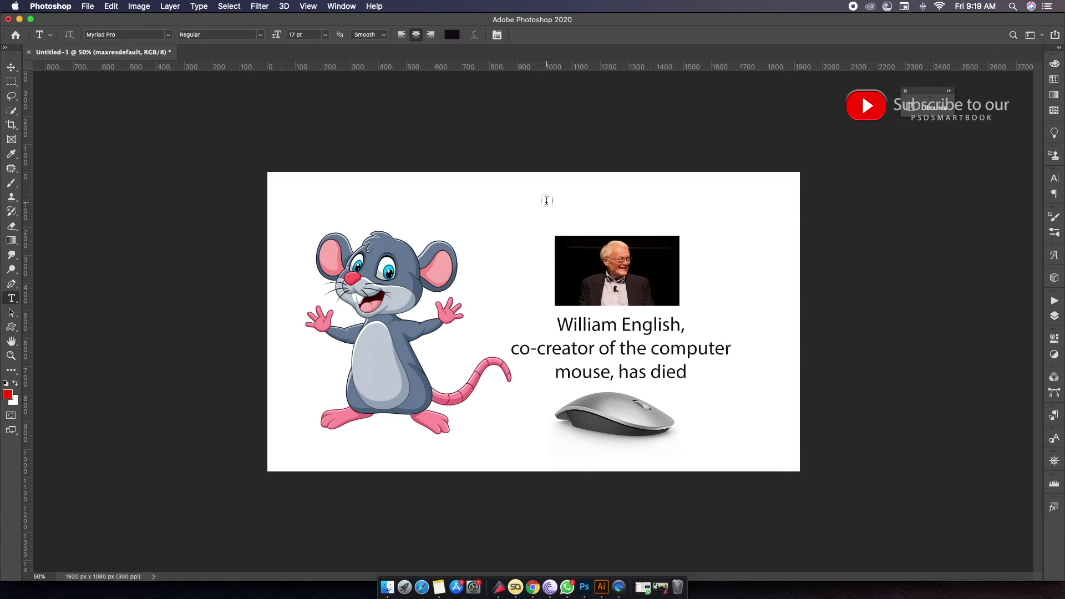
left_click(548, 207)
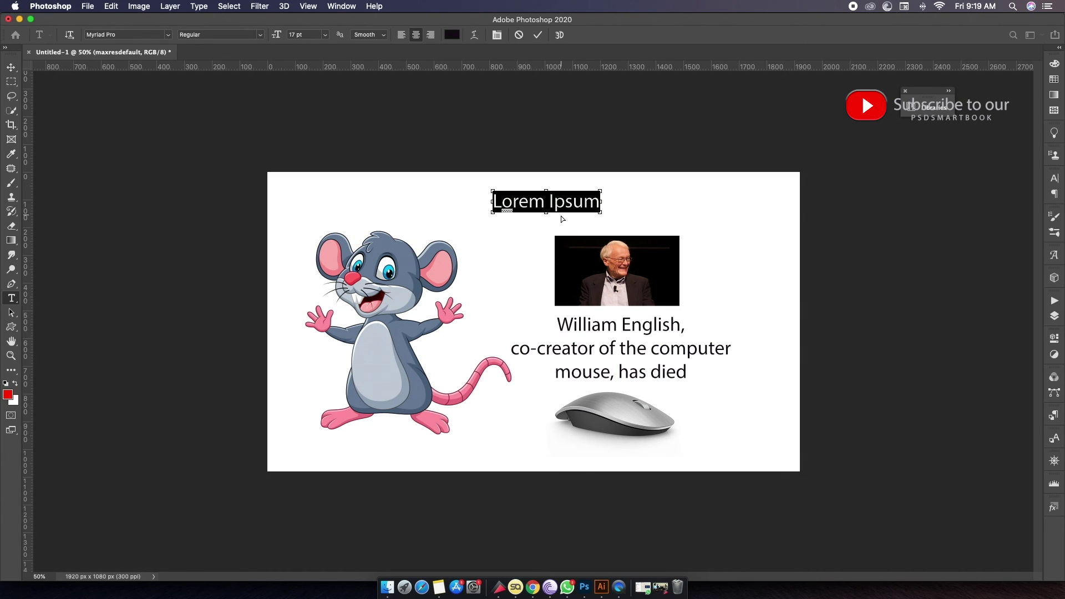
type("Died: 26 July 2020")
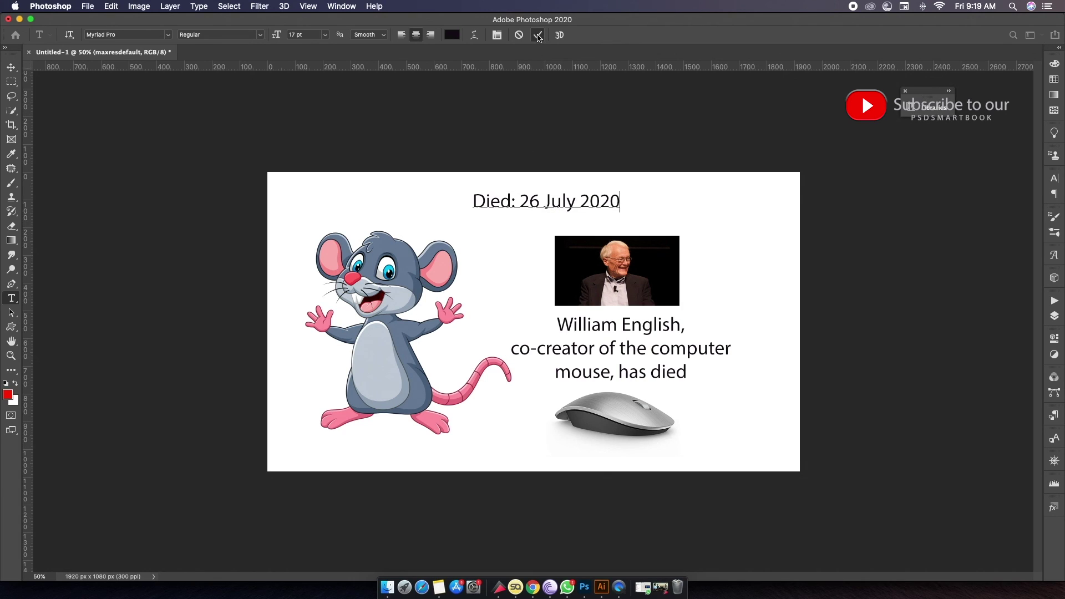
left_click(538, 34)
key("super+t")
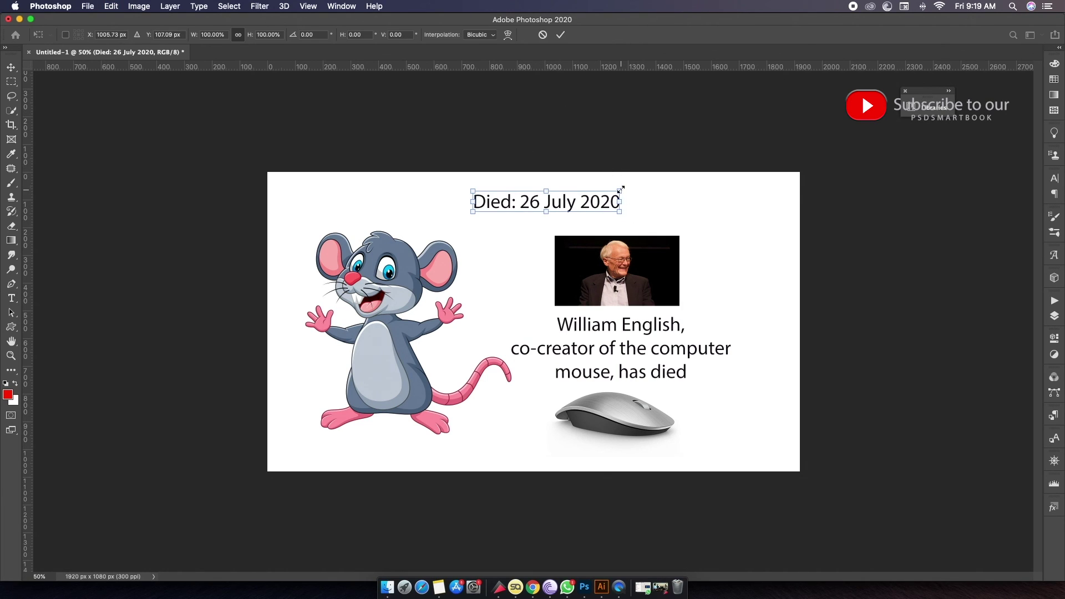
left_click_drag(621, 190, 553, 194)
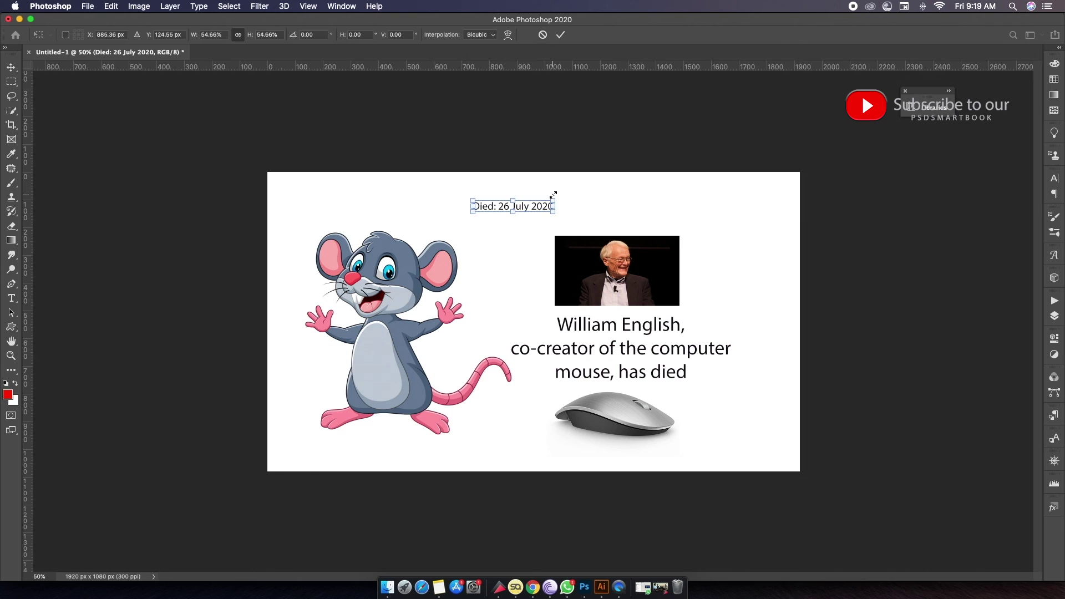
key("Return")
- Position the date caption just above the headline, below the portrait photo
key("v")
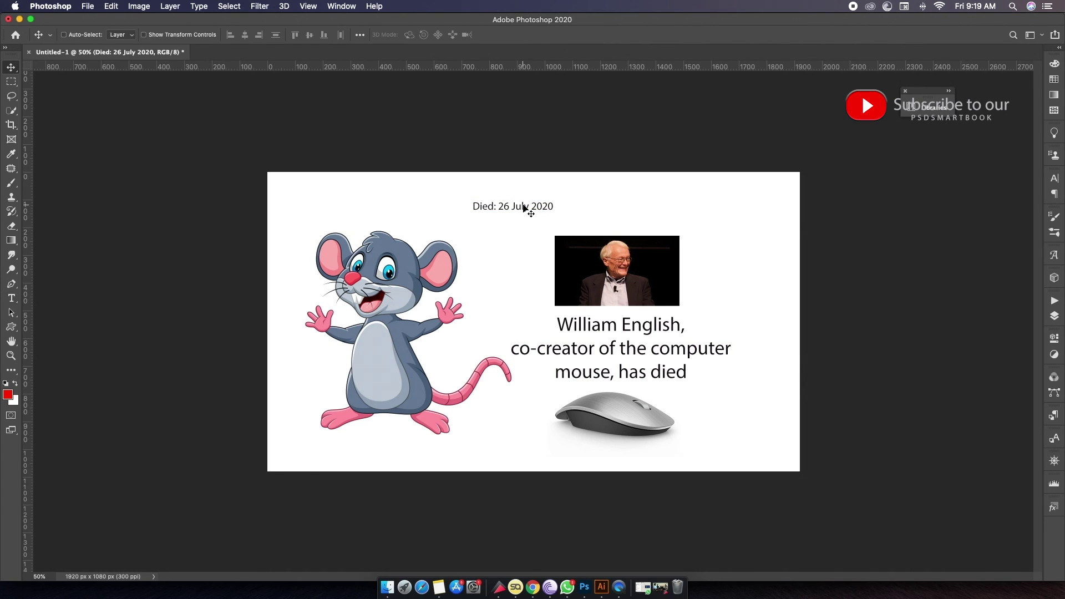
mouse_move(524, 208)
left_mouse_down()
mouse_move(627, 314)
mouse_move(648, 277)
left_mouse_up()
right_click(629, 282)
left_click(651, 291)
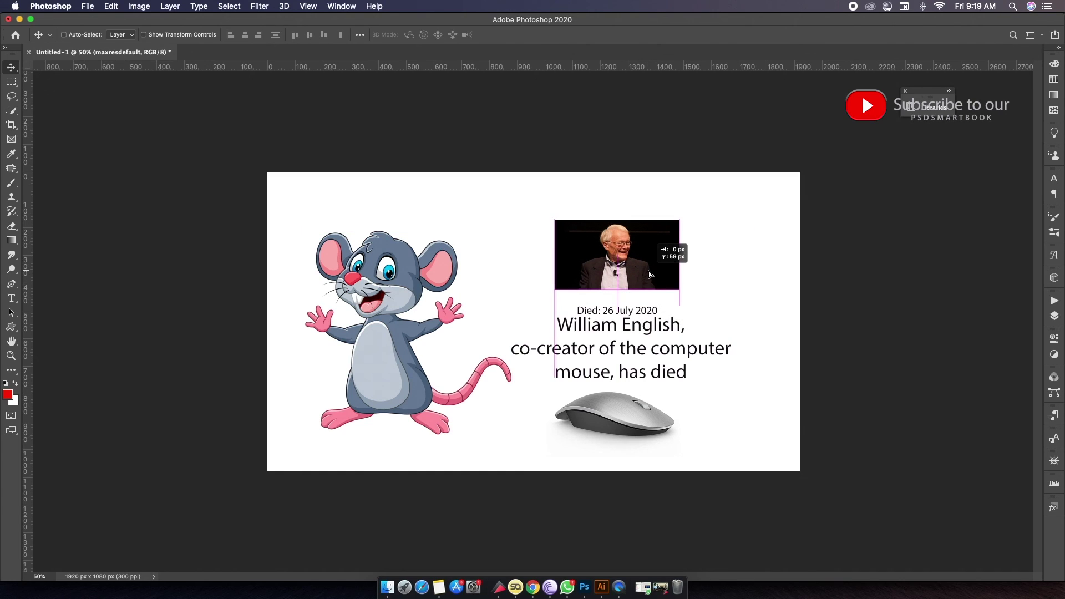
right_click(626, 306)
left_click(645, 314)
key("Up")
key("Up")
key("Up")
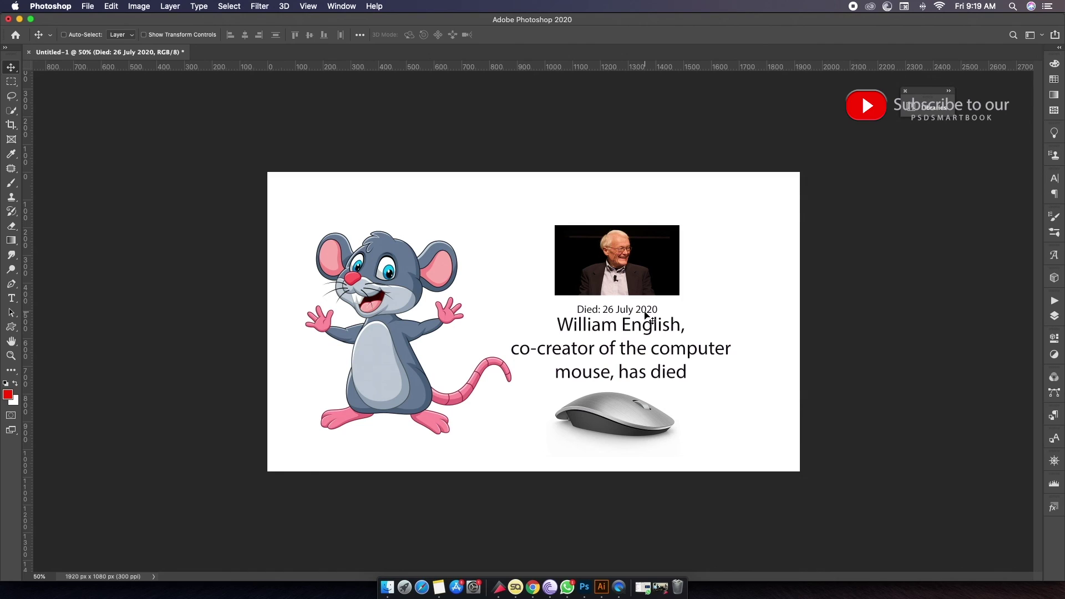
key("Up")
key("Up")
key("Up")
key("Up")
key("Up")
key("Up")
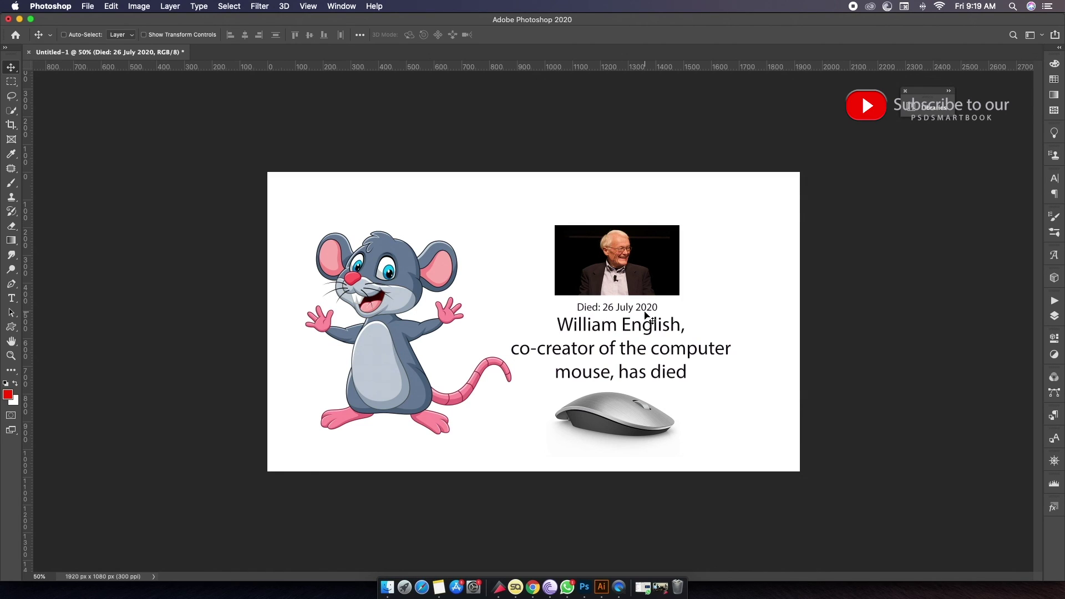